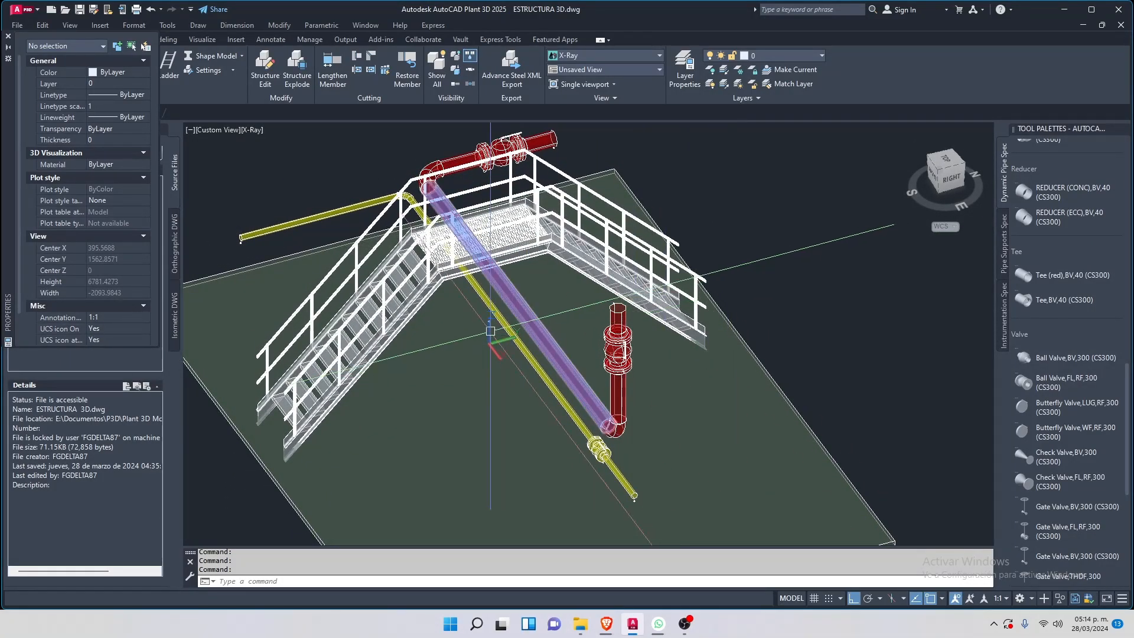
Examine the finished stair platform with railings and the red and yellow pipe runs from several sides
mouse_move(468, 329)
middle_mouse_down("shift")
mouse_move(378, 334)
mouse_move(710, 335)
mouse_move(703, 365)
mouse_move(670, 337)
middle_mouse_up("shift")
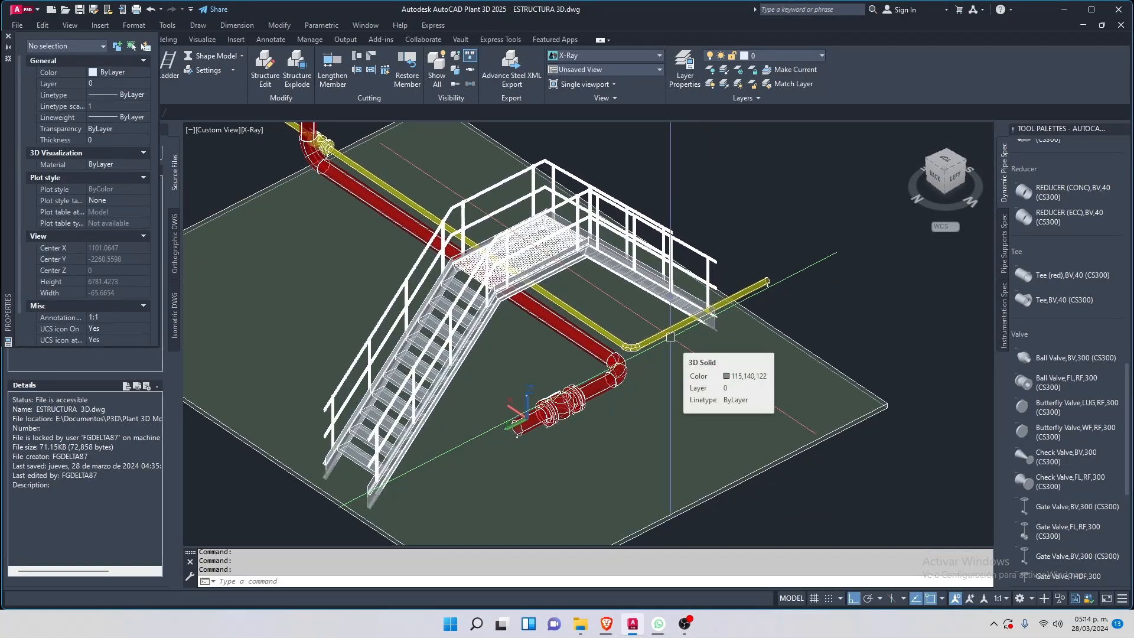
mouse_move(667, 340)
middle_mouse_down("shift")
mouse_move(633, 314)
mouse_move(658, 198)
middle_mouse_up("shift")
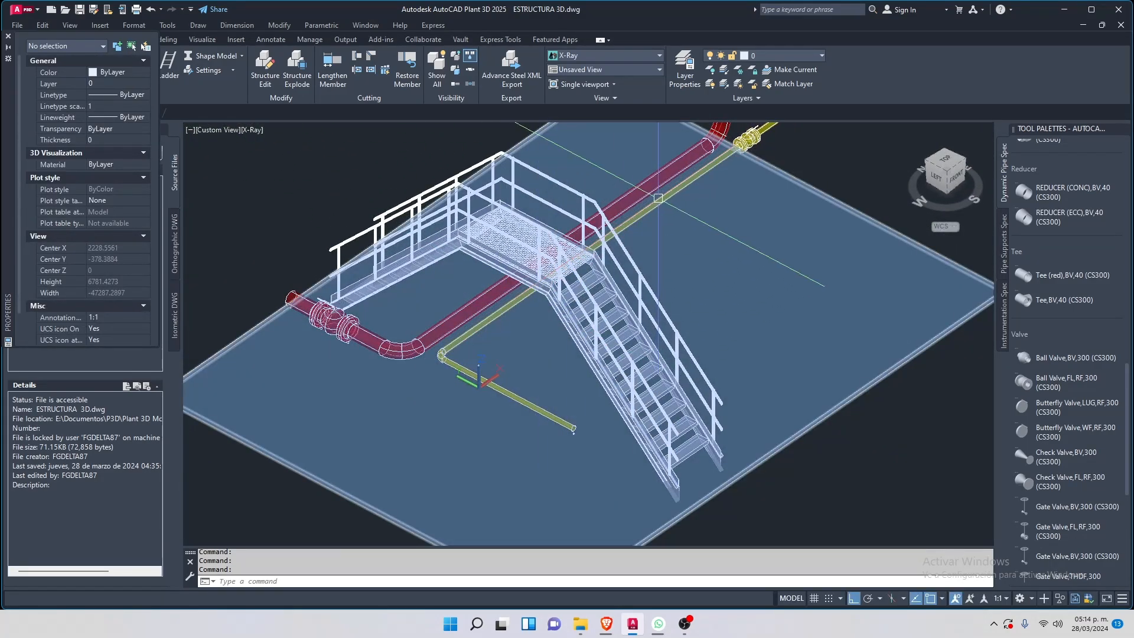
left_click(658, 199)
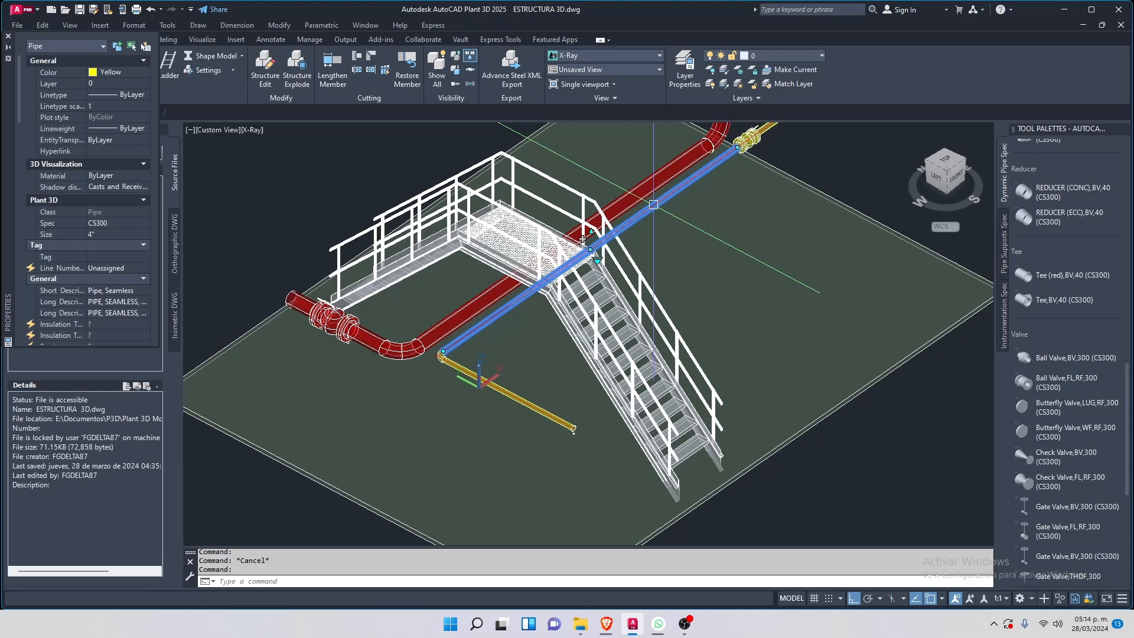
key("Escape")
key("Escape")
middle_click_drag(667, 264, 452, 273)
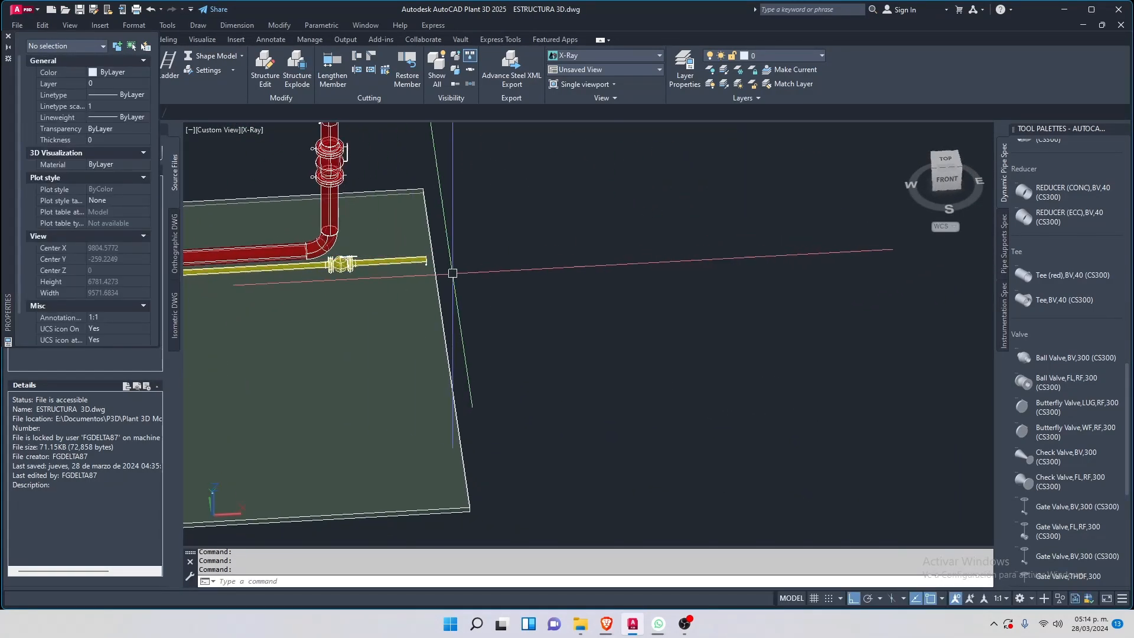
scroll(540, 302, "down", 3)
middle_click_drag(326, 303, 629, 298)
middle_click_drag(341, 321, 431, 311)
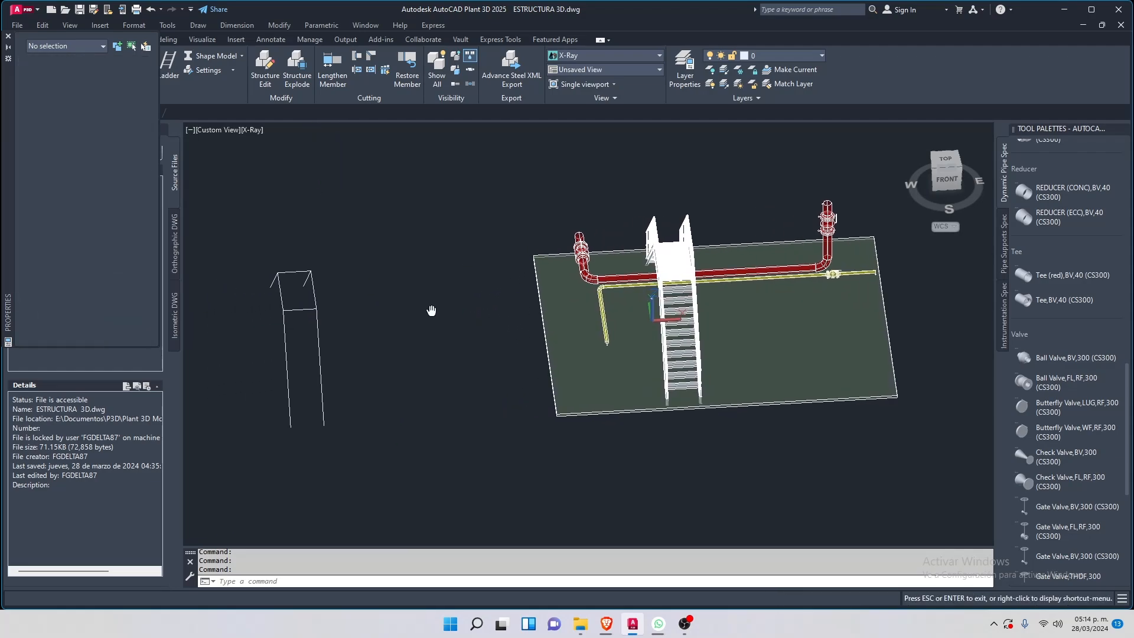
Examine the two wireframe layouts beside the finished model, the platform outline and the side outline with its vertical lines
middle_click_drag(362, 331, 526, 302, "shift")
scroll(396, 385, "down", 7)
scroll(396, 385, "up", 6)
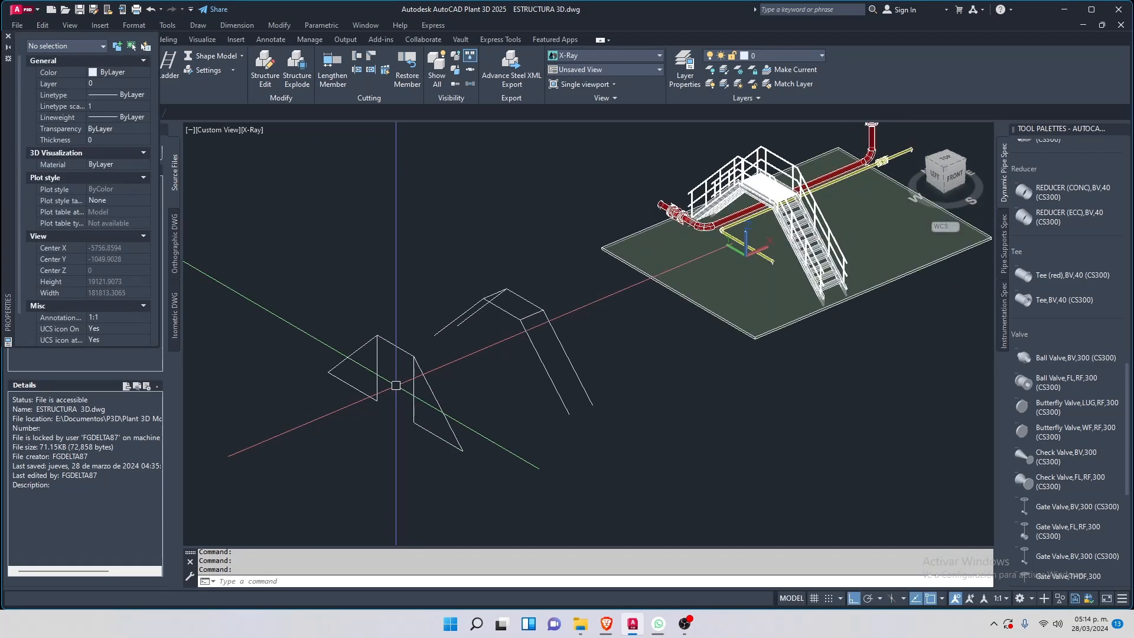
scroll(396, 385, "up", 3)
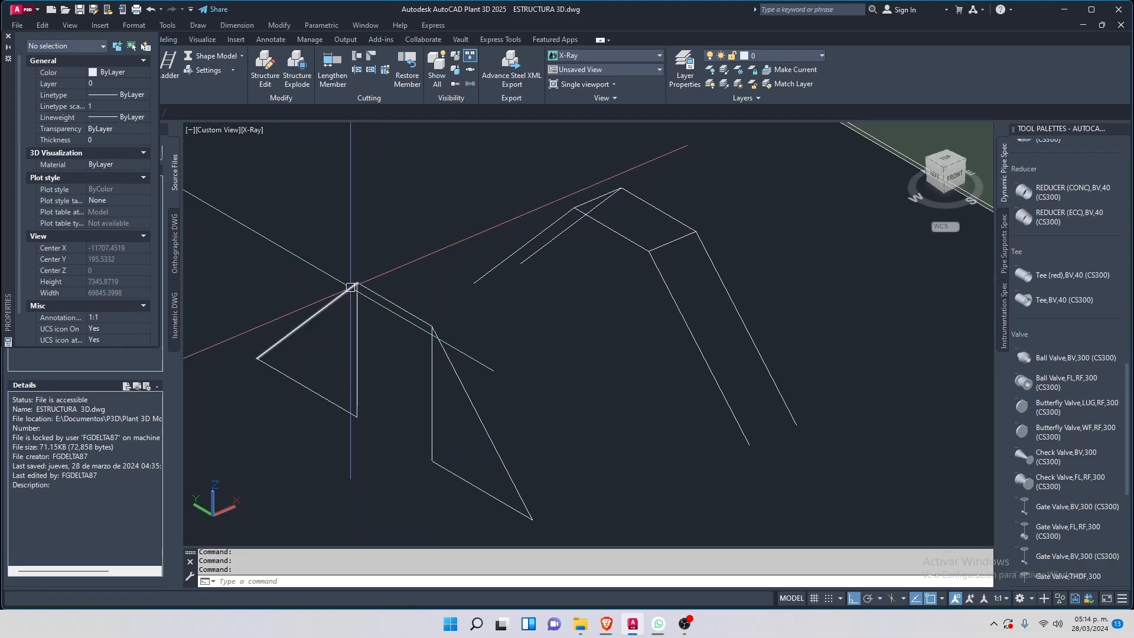
middle_click_drag(661, 311, 374, 475)
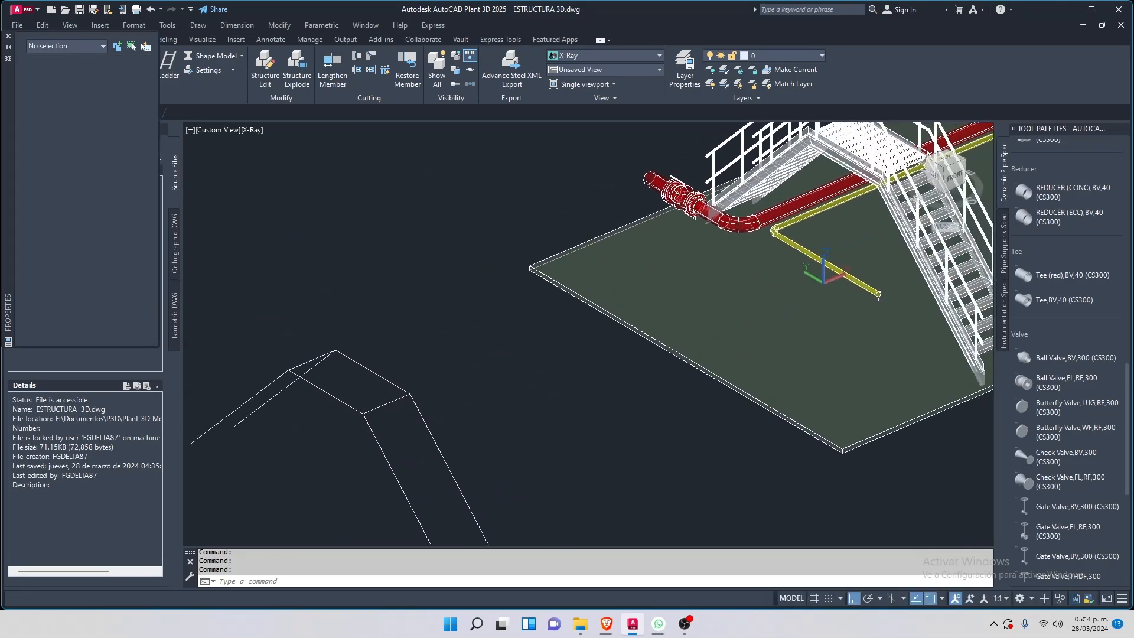
scroll(802, 281, "up", 2)
middle_click_drag(802, 280, 683, 366)
scroll(683, 367, "down", 2)
scroll(735, 206, "up", 2)
middle_click_drag(298, 416, 853, 168)
scroll(452, 350, "up", 1)
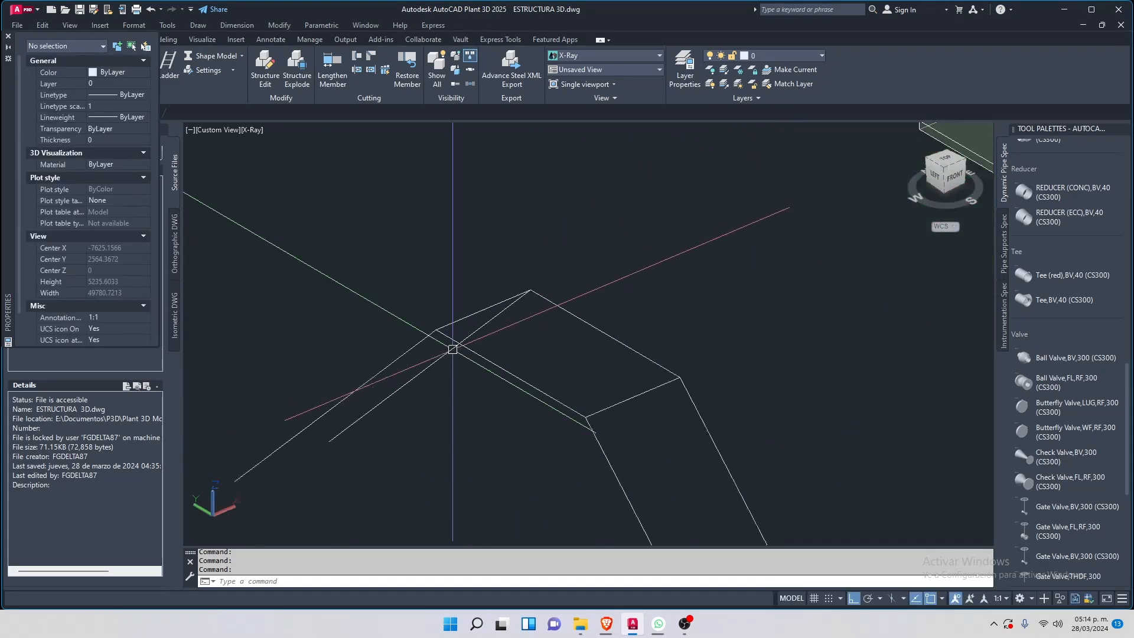
middle_click_drag(452, 349, 659, 179)
scroll(659, 179, "down", 3)
scroll(444, 251, "up", 3)
middle_click_drag(596, 316, 507, 288)
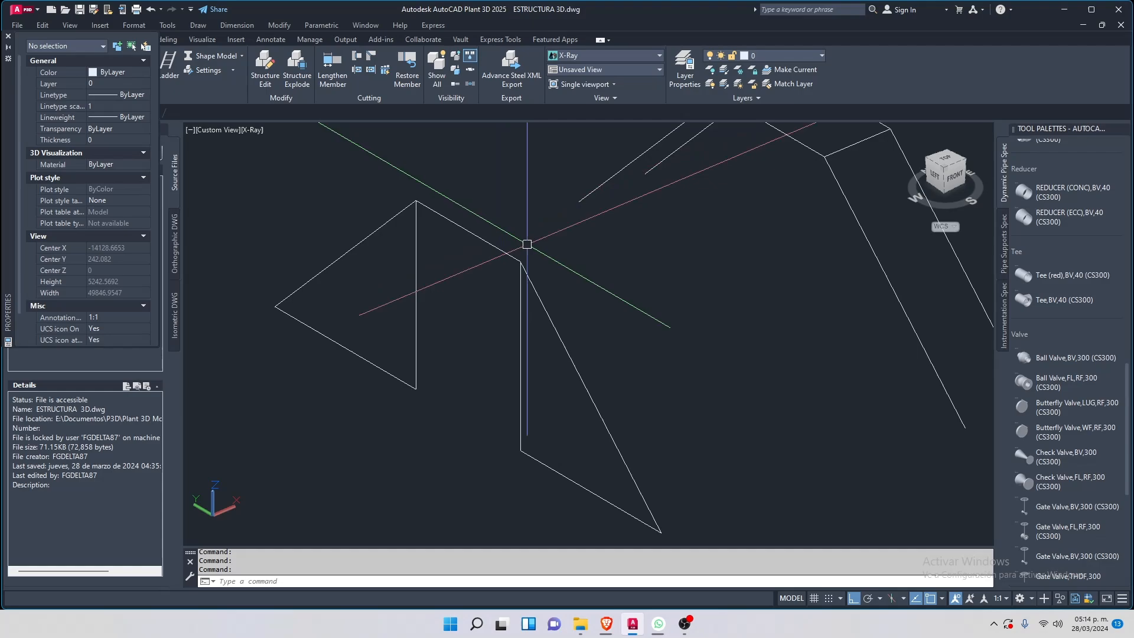
key("Escape")
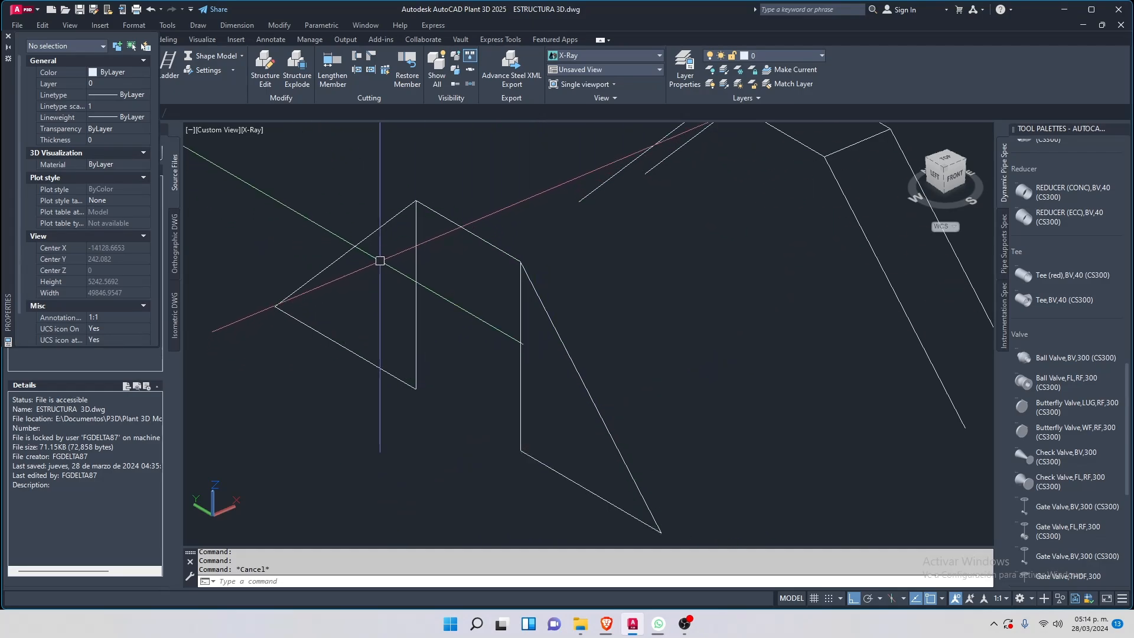
key("Escape")
left_click(531, 393)
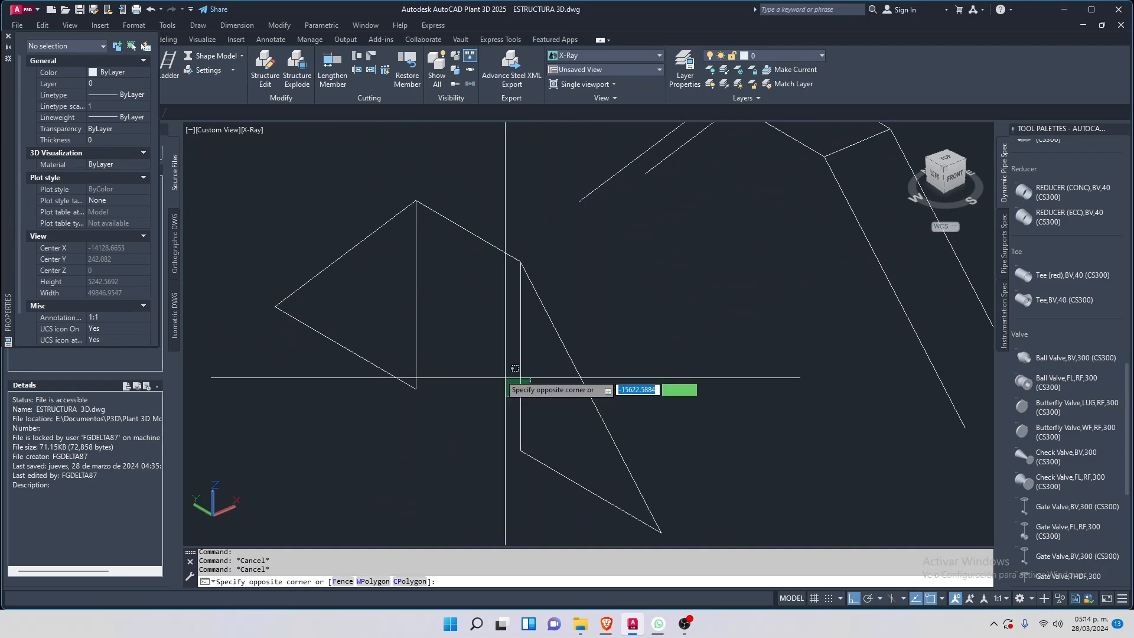
left_click(505, 377)
key("Escape")
key("Escape")
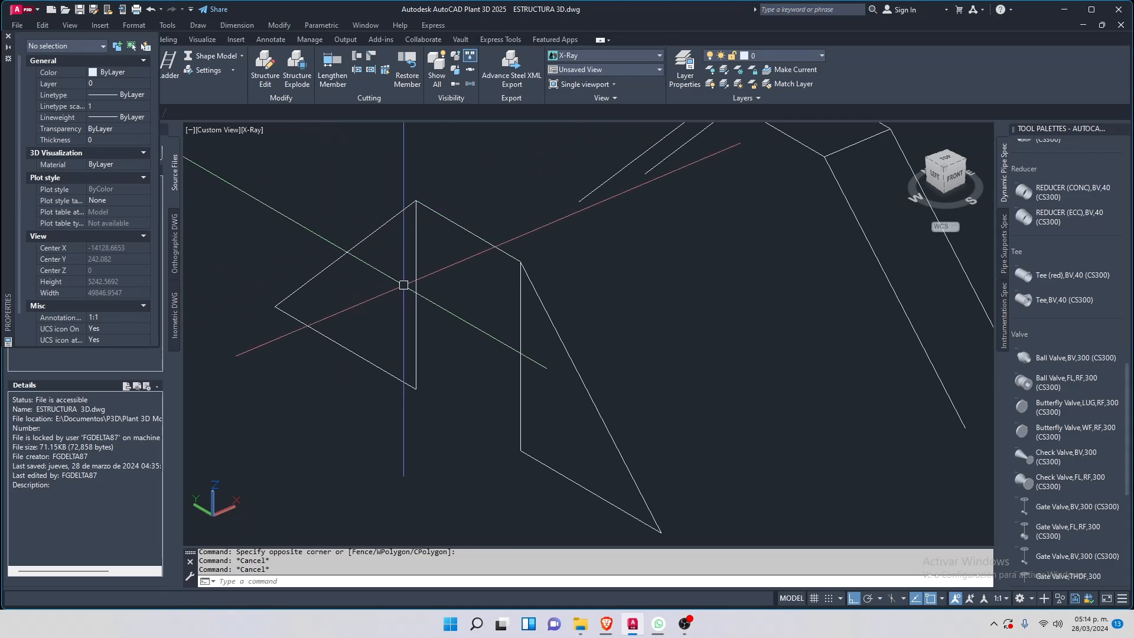
middle_click_drag(524, 242, 528, 324)
scroll(454, 262, "up", 2)
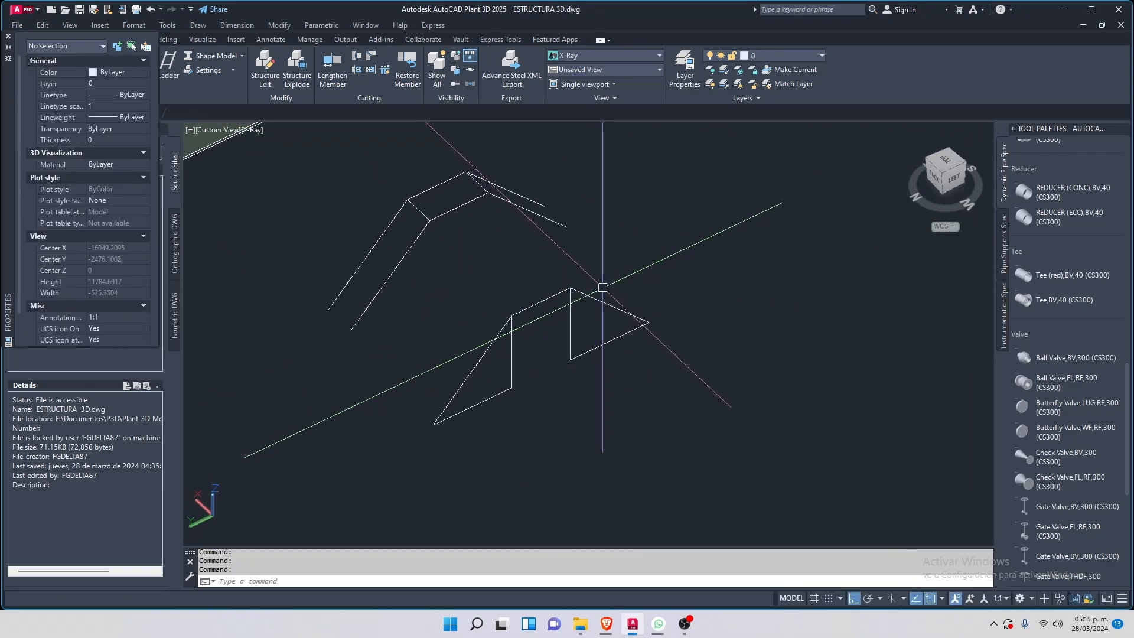
Check the platform line and the sloped stair line of the side outline by selecting them, then clear the selection
left_click(613, 290)
left_click(602, 303)
left_click(535, 303)
left_click(501, 341)
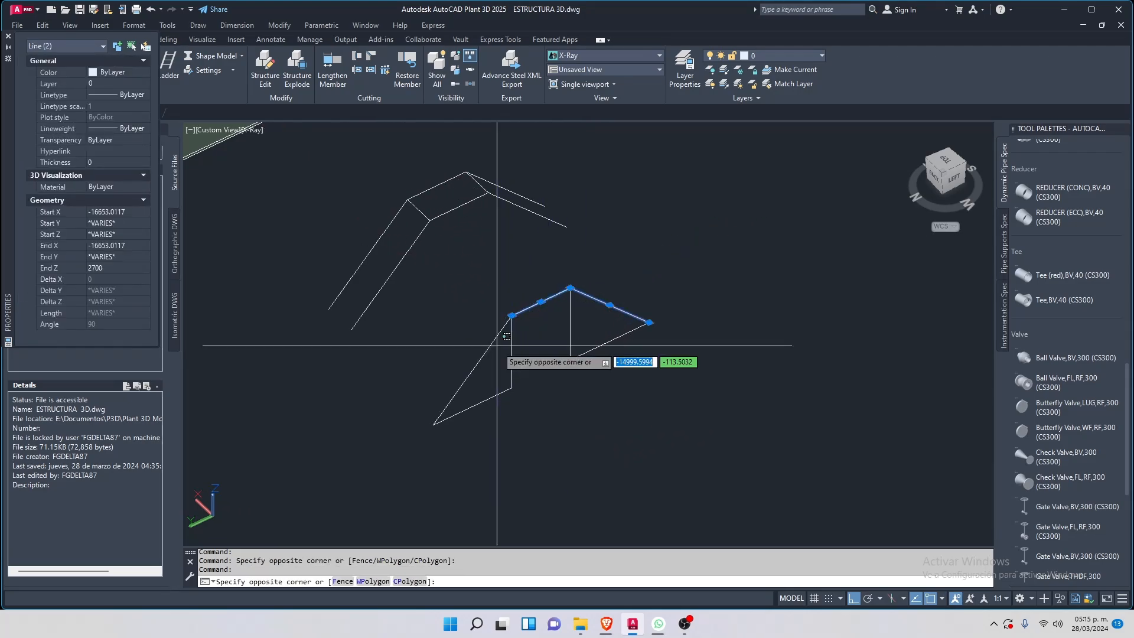
key("Escape")
key("Escape")
left_click(472, 369)
key("Escape")
left_click(531, 310)
left_click(590, 293)
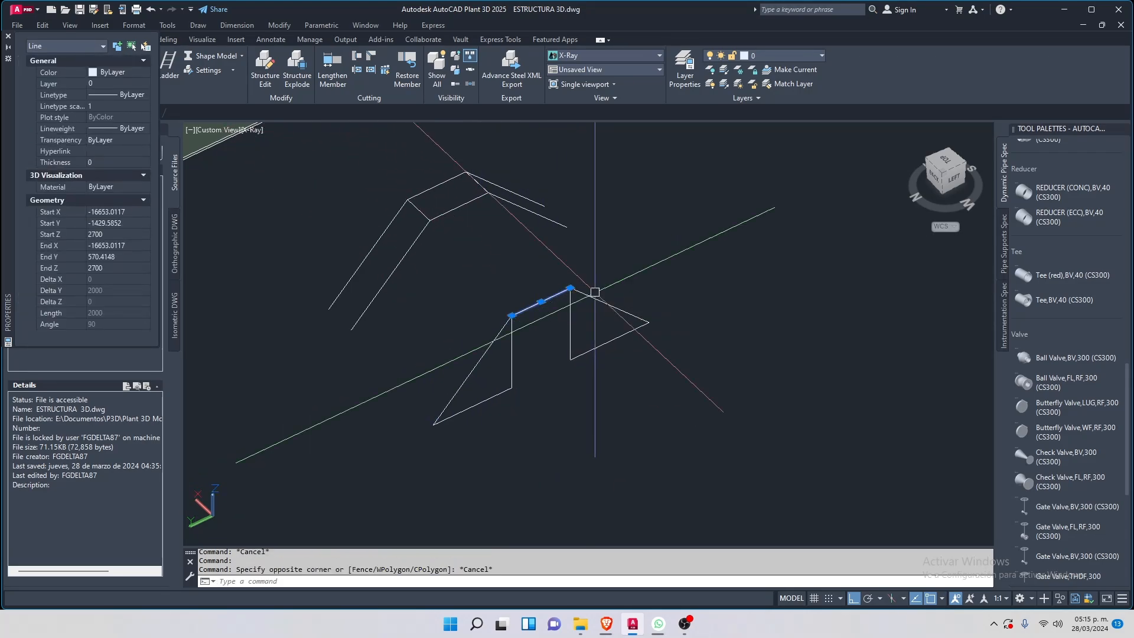
key("Escape")
key("Escape")
Close the Properties palette and open the stair settings to review the stair width and maximum tread distance
left_click(8, 36)
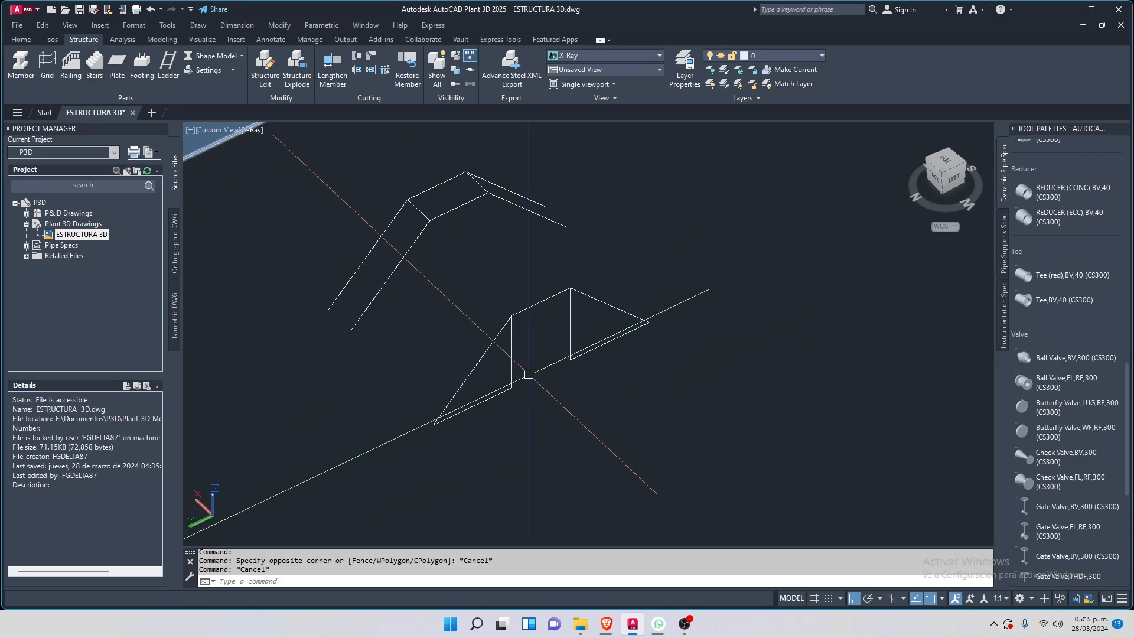
left_click(233, 71)
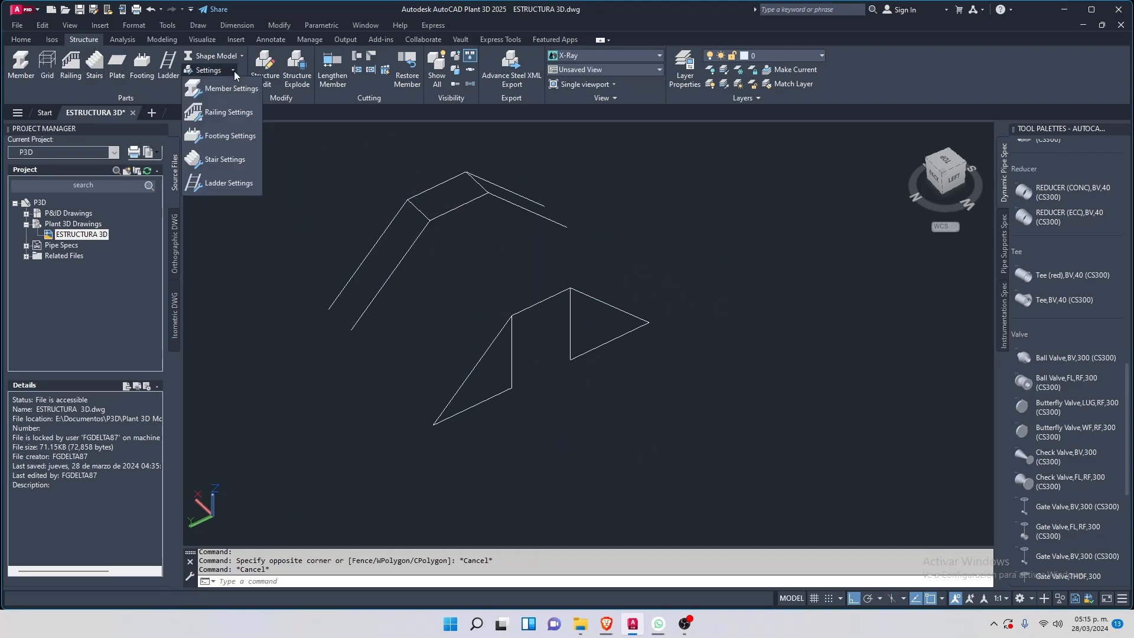
left_click(226, 161)
left_click_drag(574, 183, 365, 145)
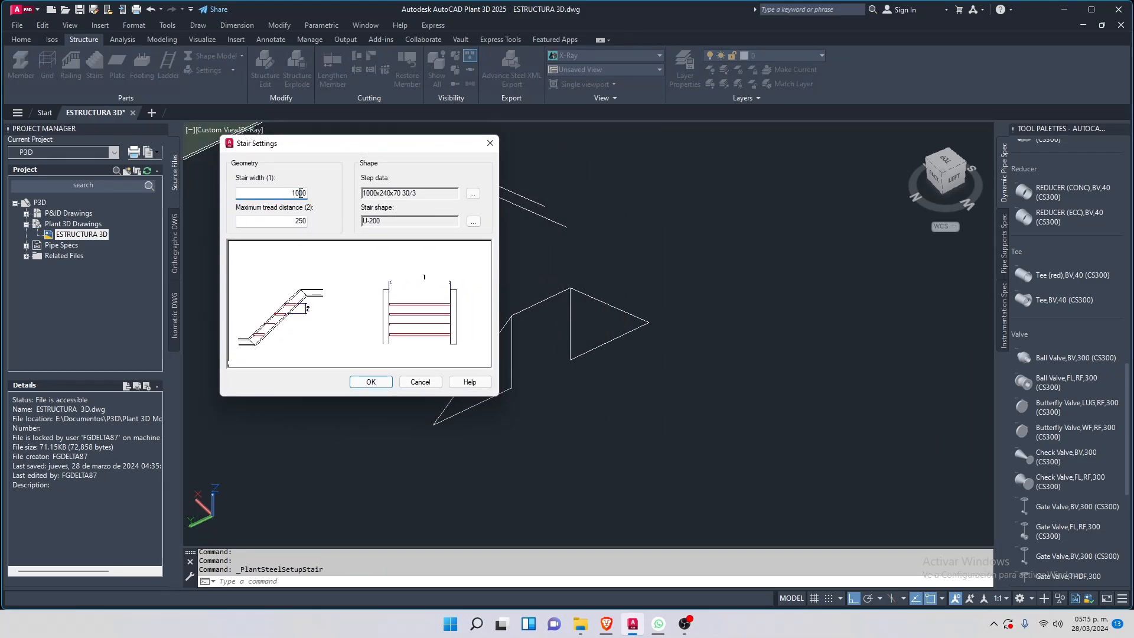
left_click_drag(289, 189, 308, 191)
left_click(286, 219)
Set the stair's step data to the DIN 24531 tread shape 600x240x70 30/3
left_click(473, 193)
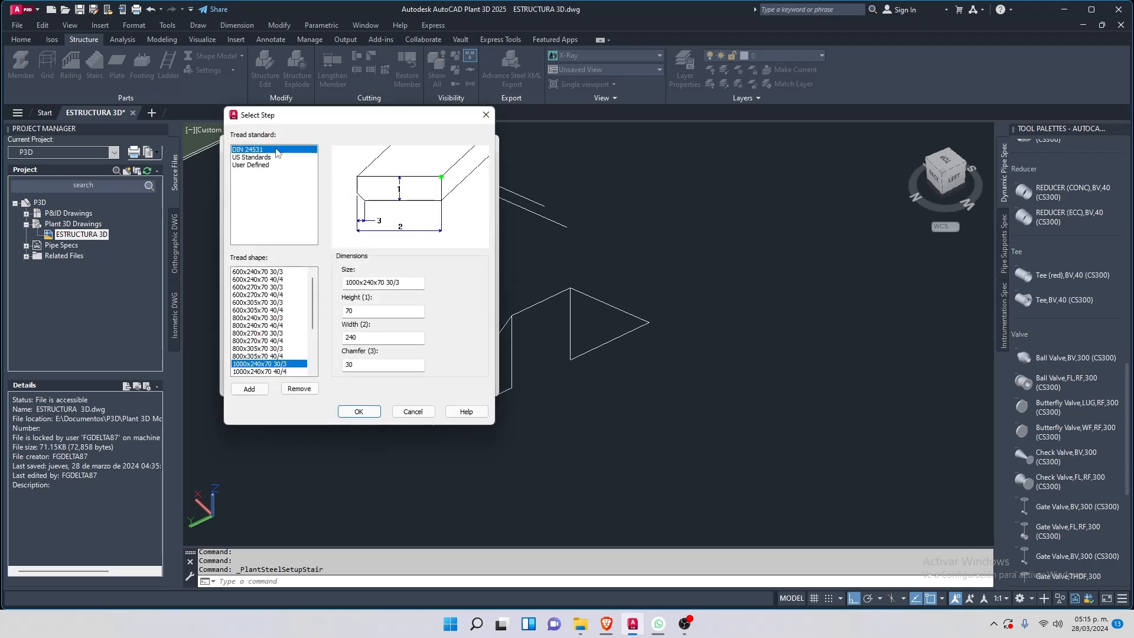
left_click_drag(309, 120, 605, 153)
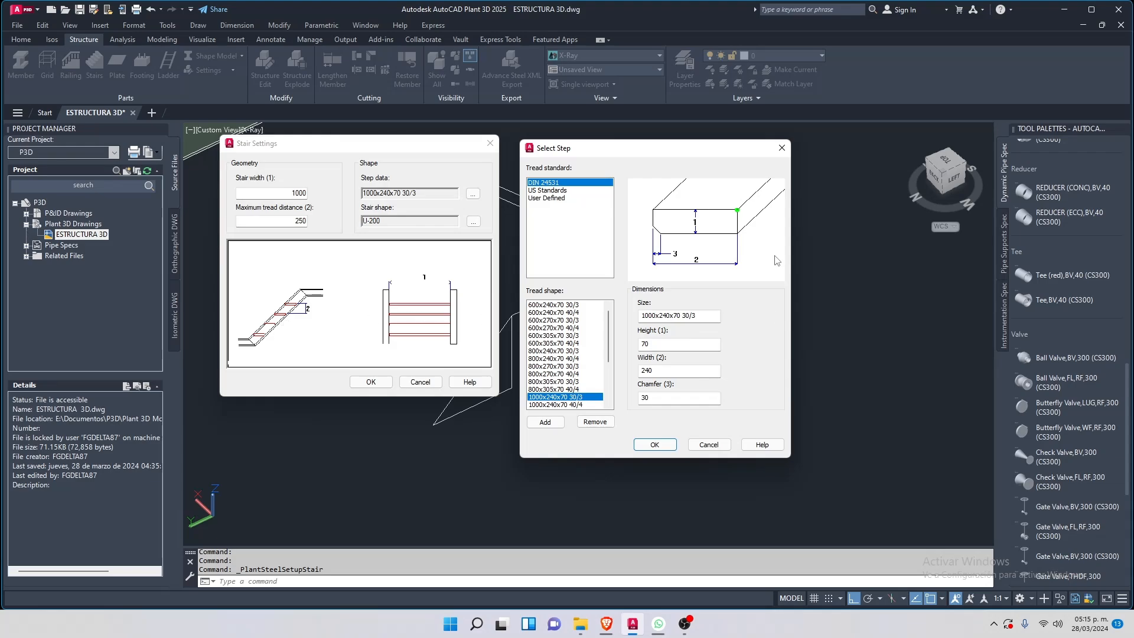
left_click_drag(634, 151, 444, 136)
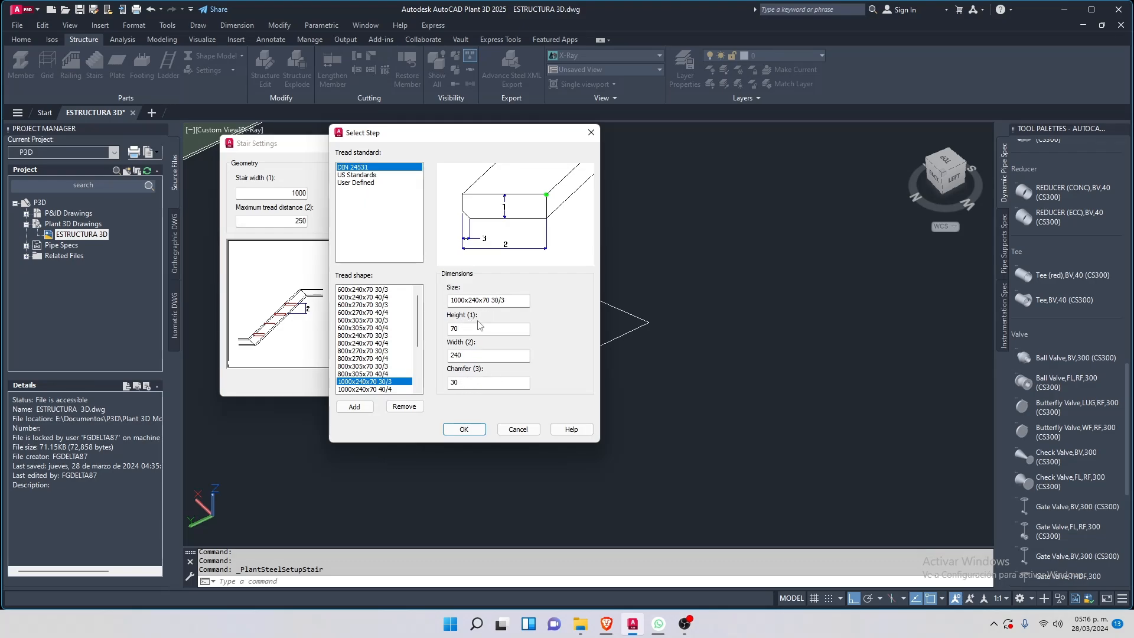
scroll(405, 320, "down", 3)
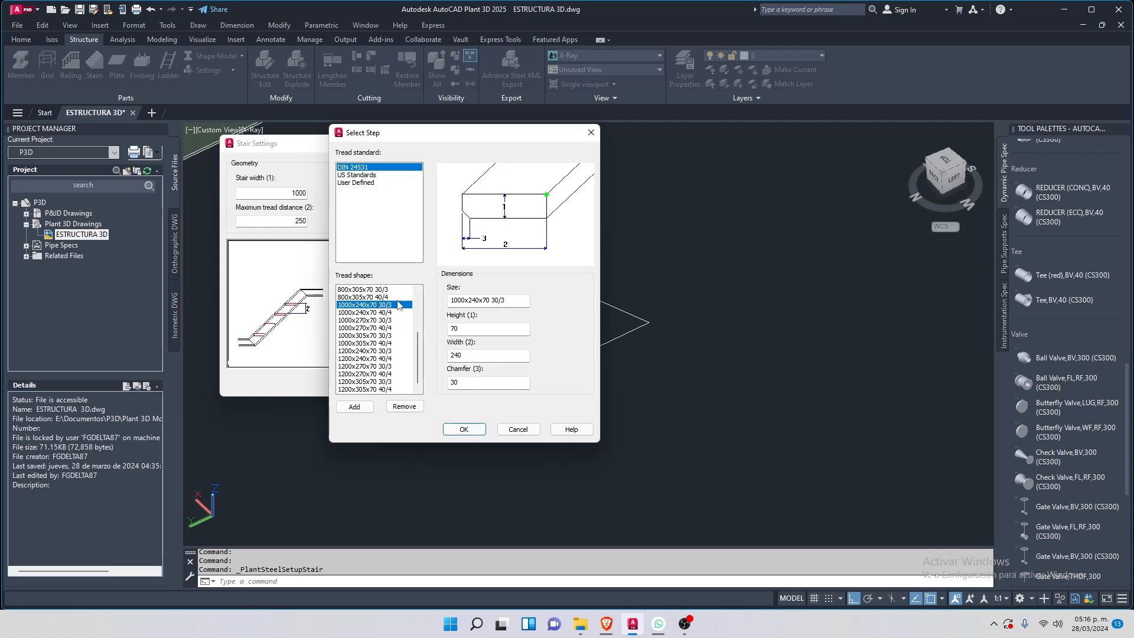
left_click(460, 301)
left_click(369, 176)
left_click(366, 169)
left_click(362, 175)
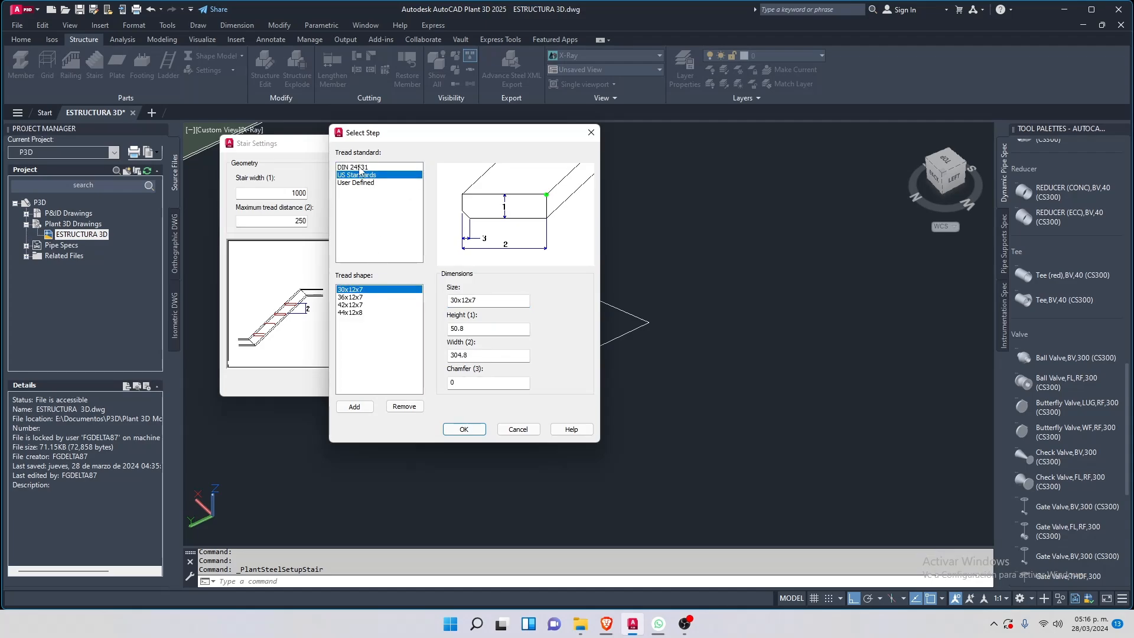
left_click(361, 169)
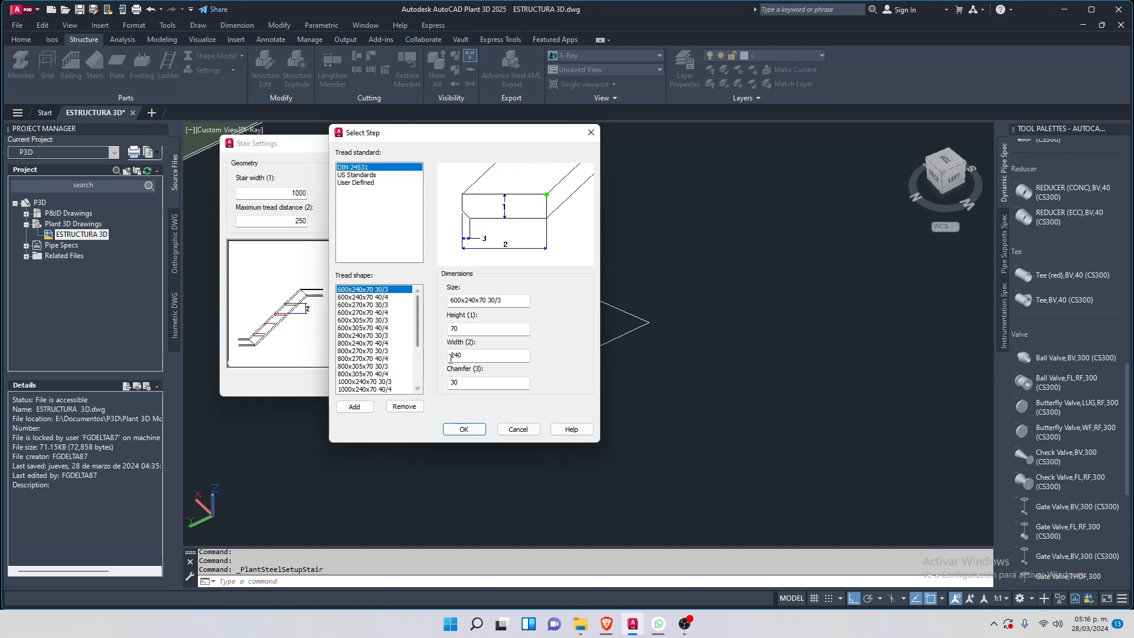
left_click(464, 429)
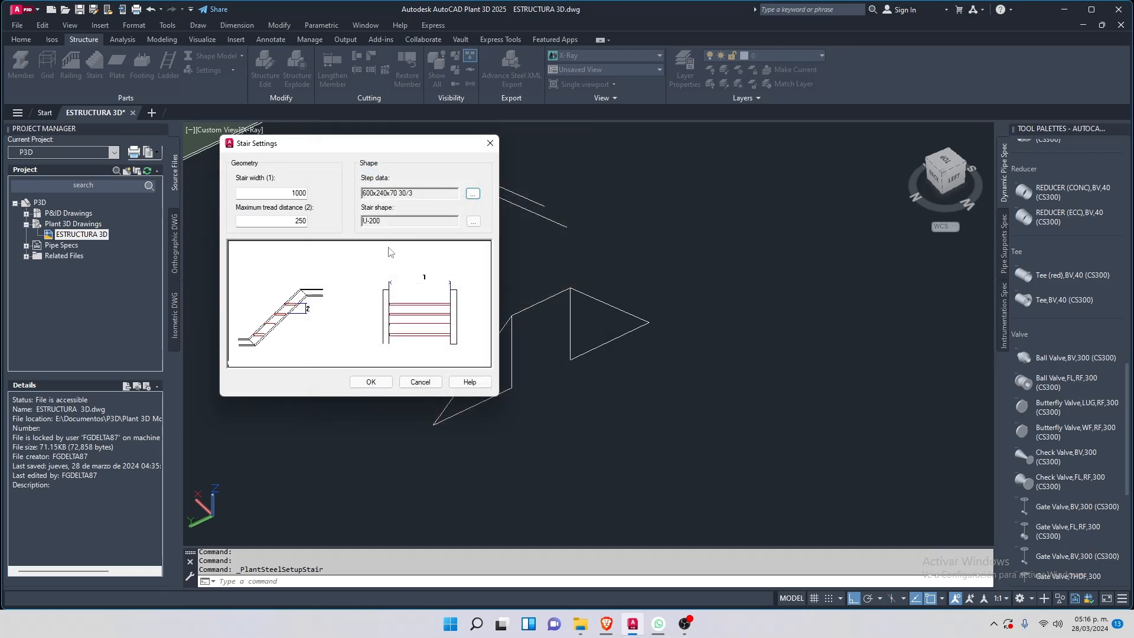
Set the stair shape to the AISC C channel of size C6x13 and accept the stair settings
left_click(473, 222)
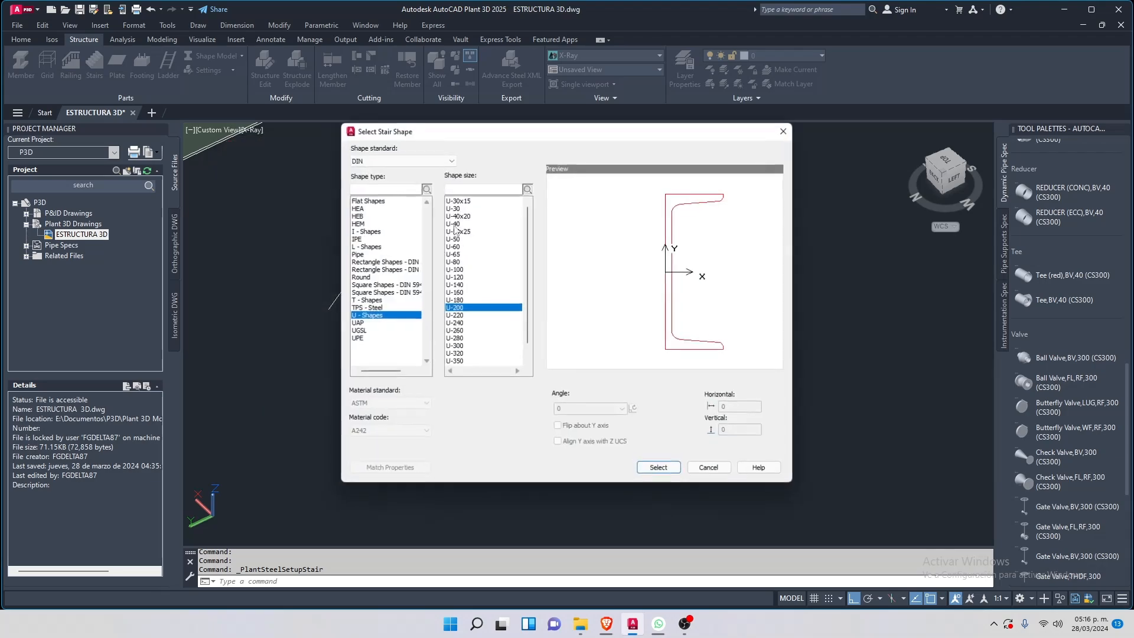
mouse_move(546, 135)
left_mouse_down()
mouse_move(546, 158)
mouse_move(257, 158)
mouse_move(730, 159)
mouse_move(423, 201)
left_mouse_up()
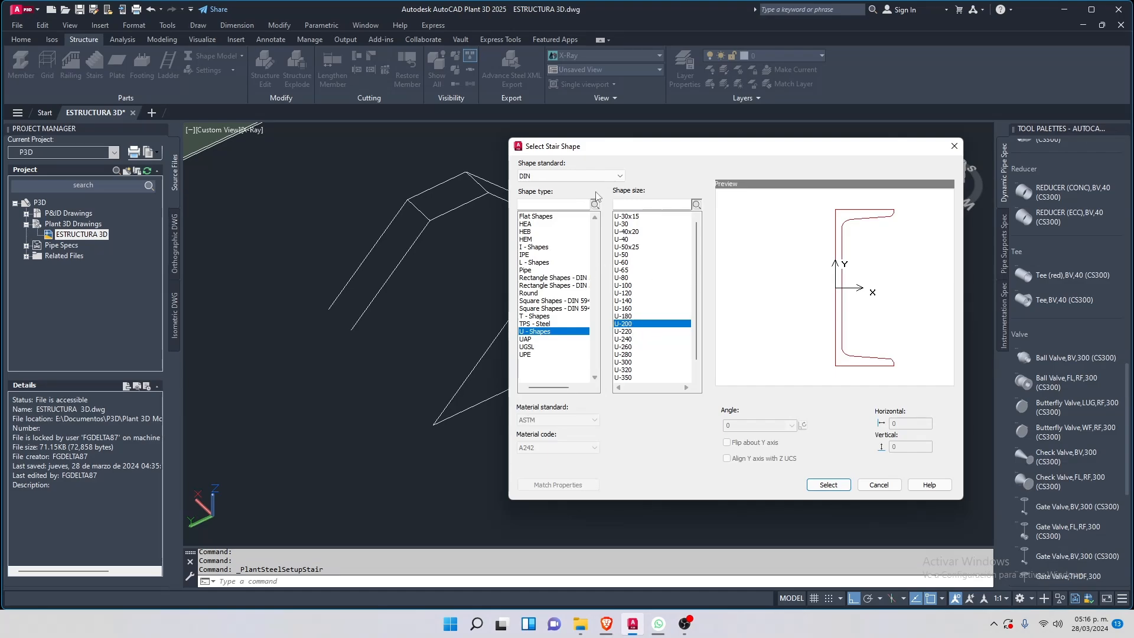
left_click(579, 176)
left_click(553, 187)
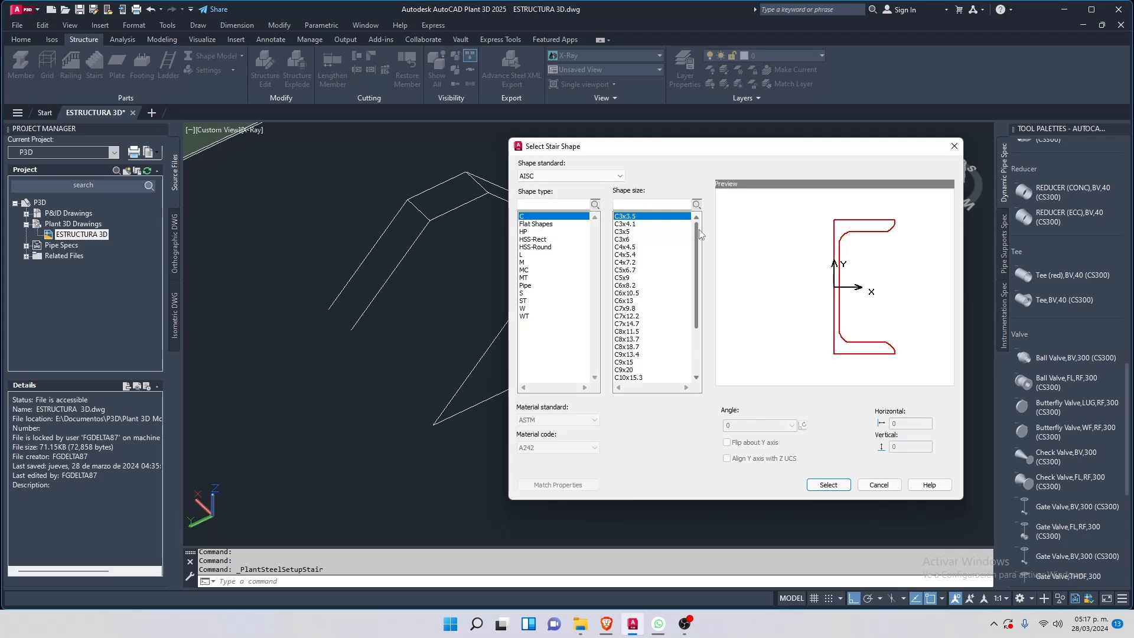
scroll(698, 245, "down", 1)
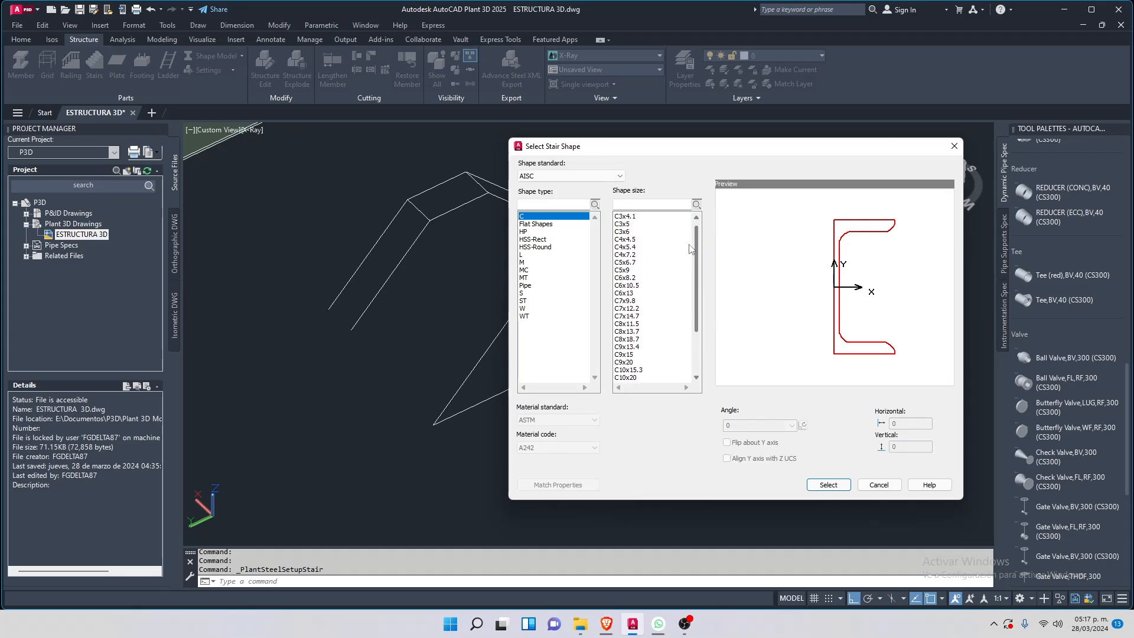
left_click(551, 180)
left_click(548, 186)
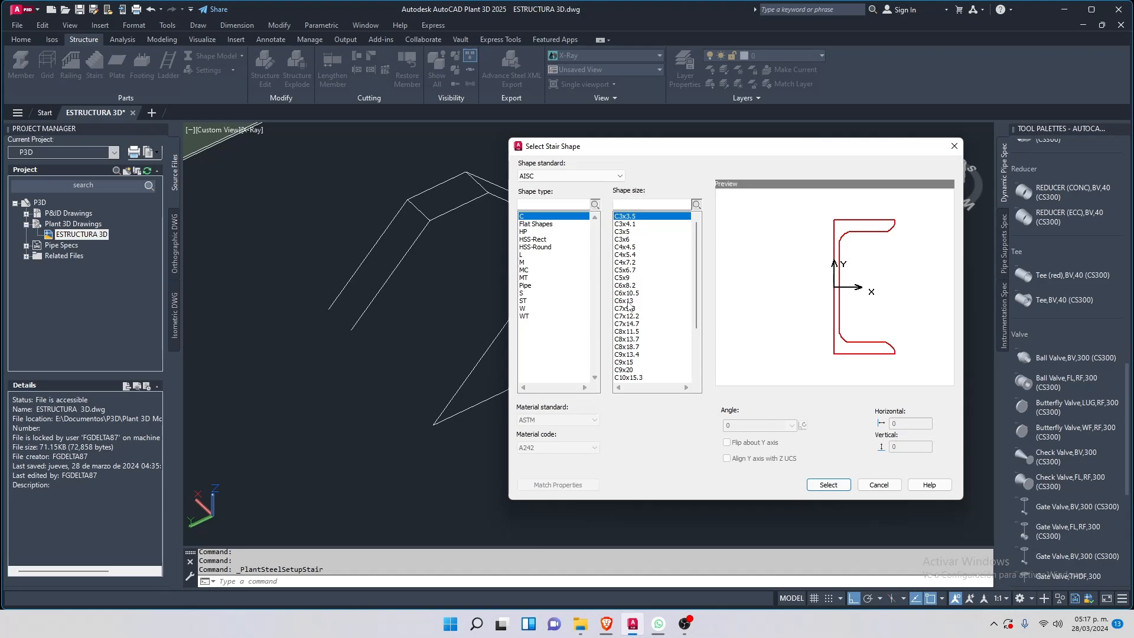
left_click(624, 301)
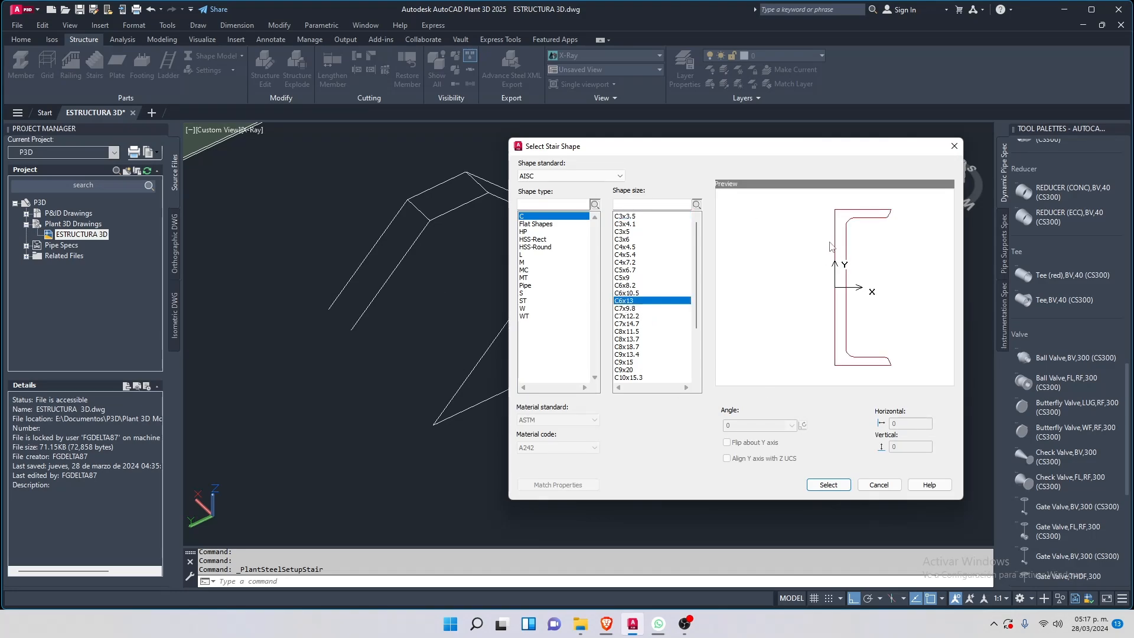
left_click(827, 488)
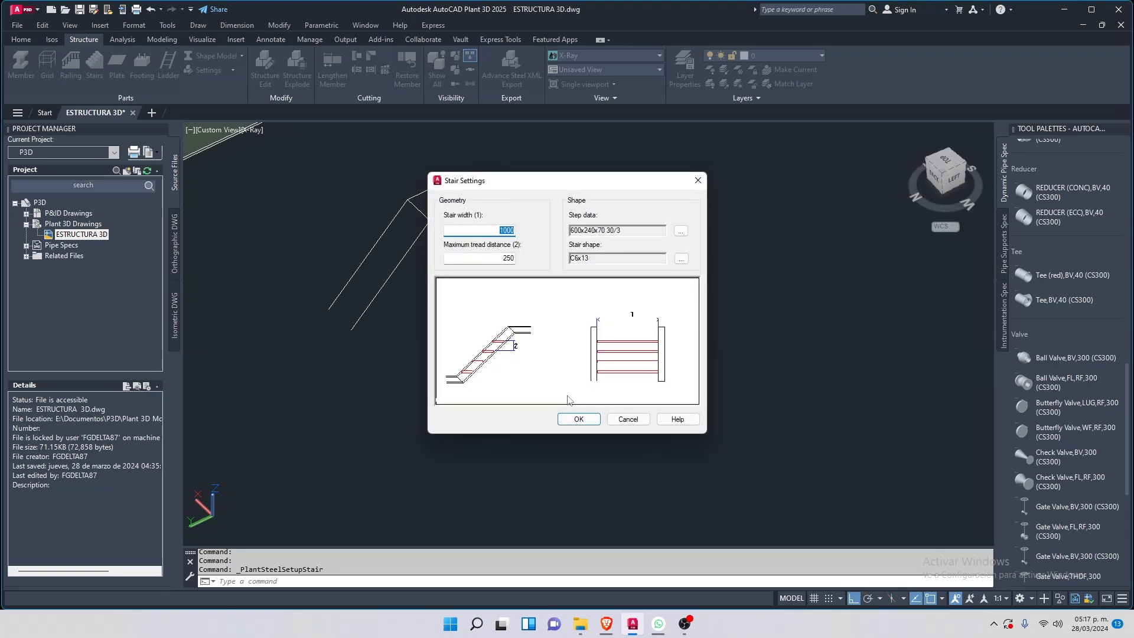
left_click(577, 420)
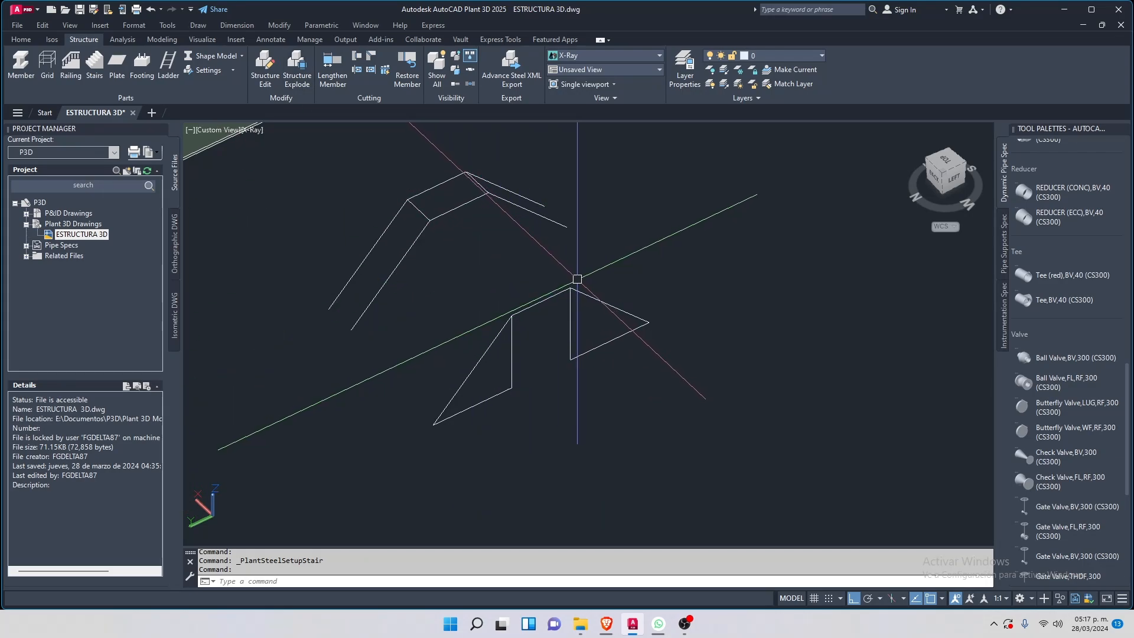
Place the stairs along the side outline, from the lower end of one slope, over both platform corners, to the opposite slope's lower end
left_click(95, 66)
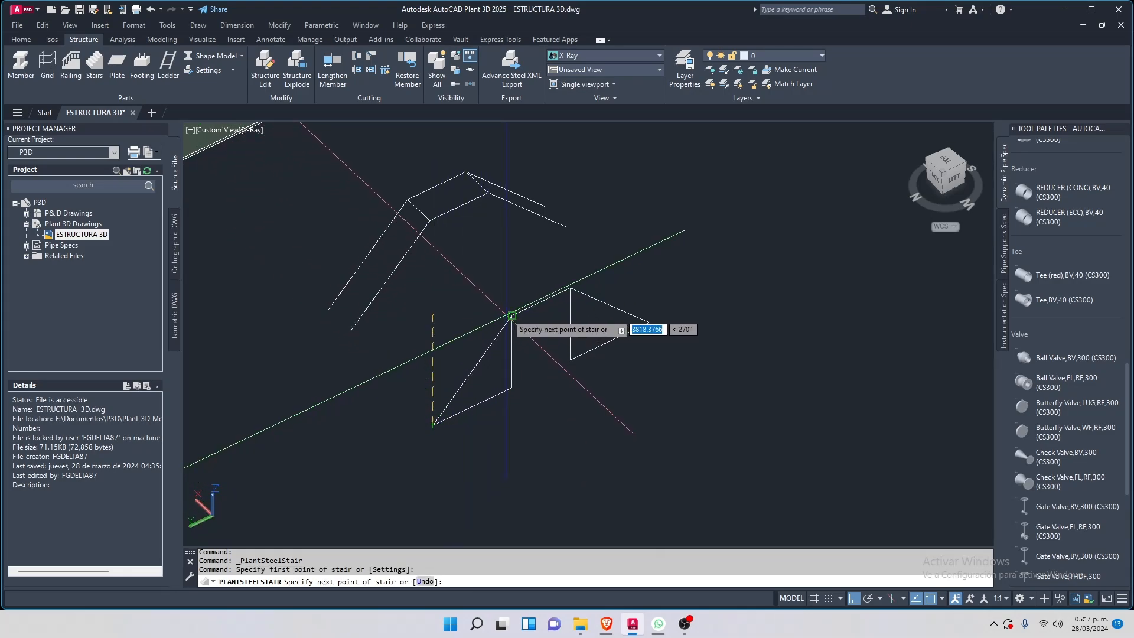
left_click(511, 316)
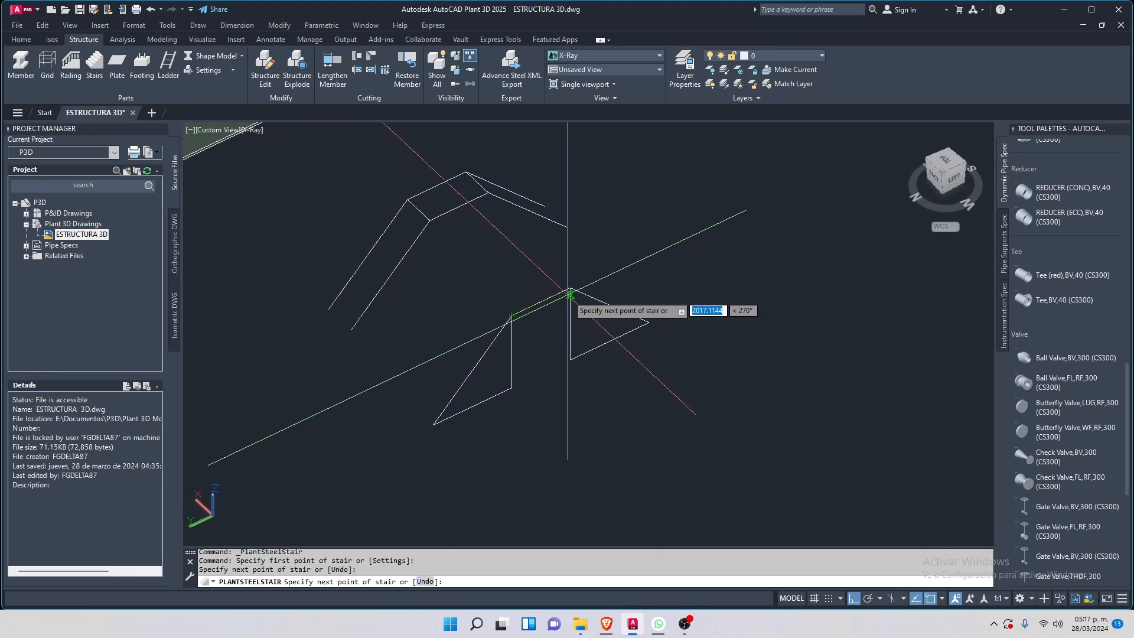
left_click(570, 290)
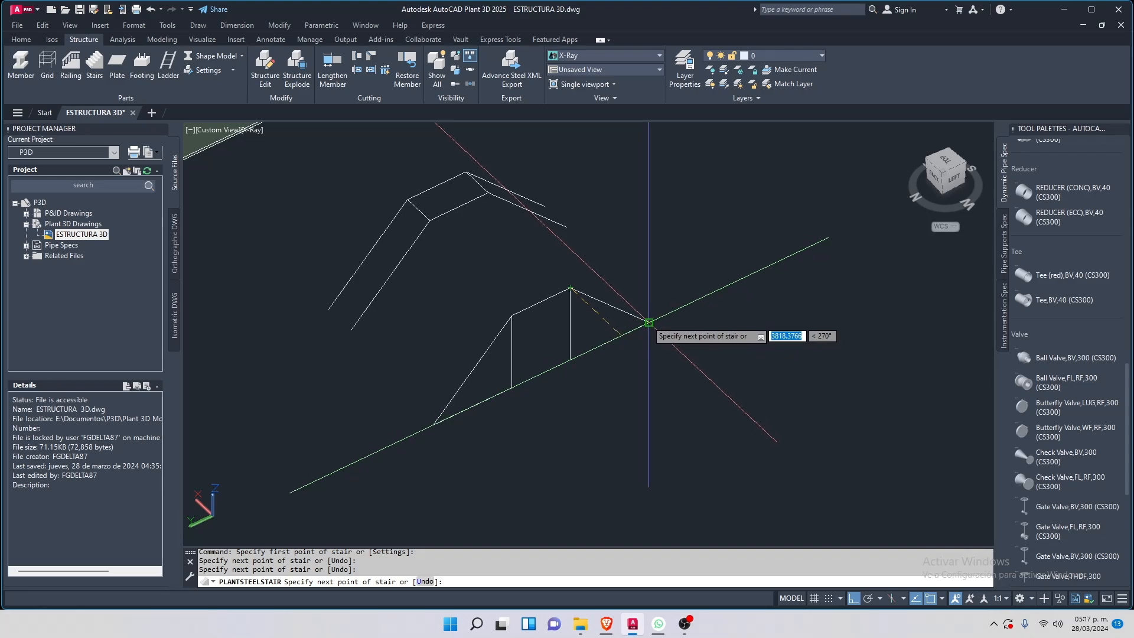
left_click(646, 320)
key("Return")
middle_click_drag(549, 394, 456, 358, "shift")
scroll(519, 304, "up", 5)
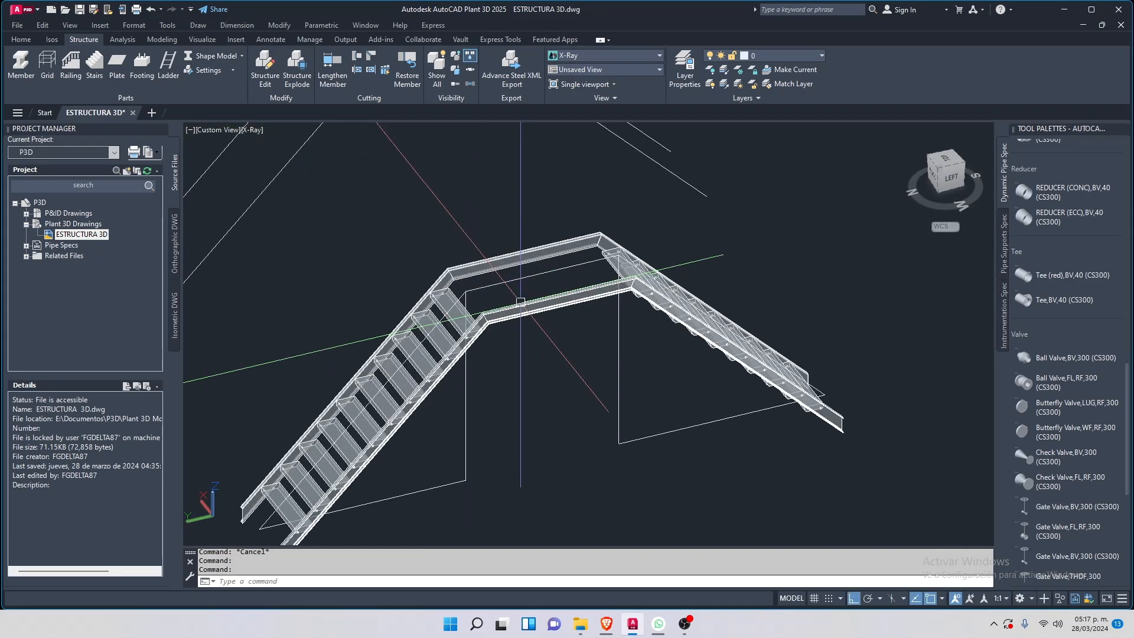
Examine the placed stairs from several sides and compare them with the platform rectangle of the neighbouring guide lines
middle_click_drag(489, 276, 495, 322, "shift")
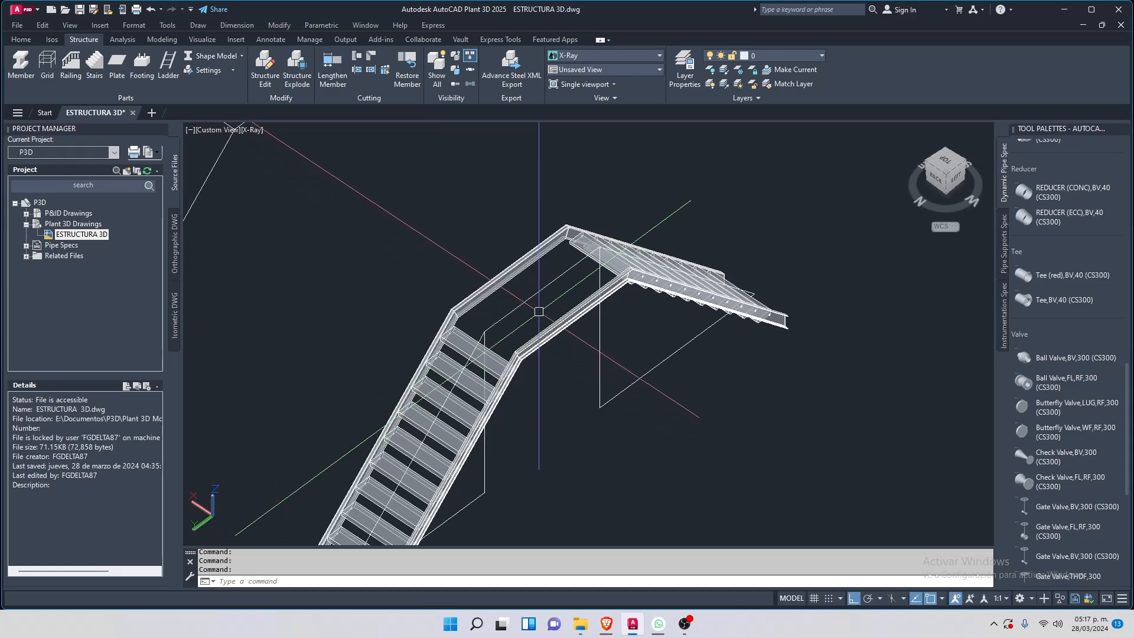
middle_click_drag(615, 255, 534, 266, "shift")
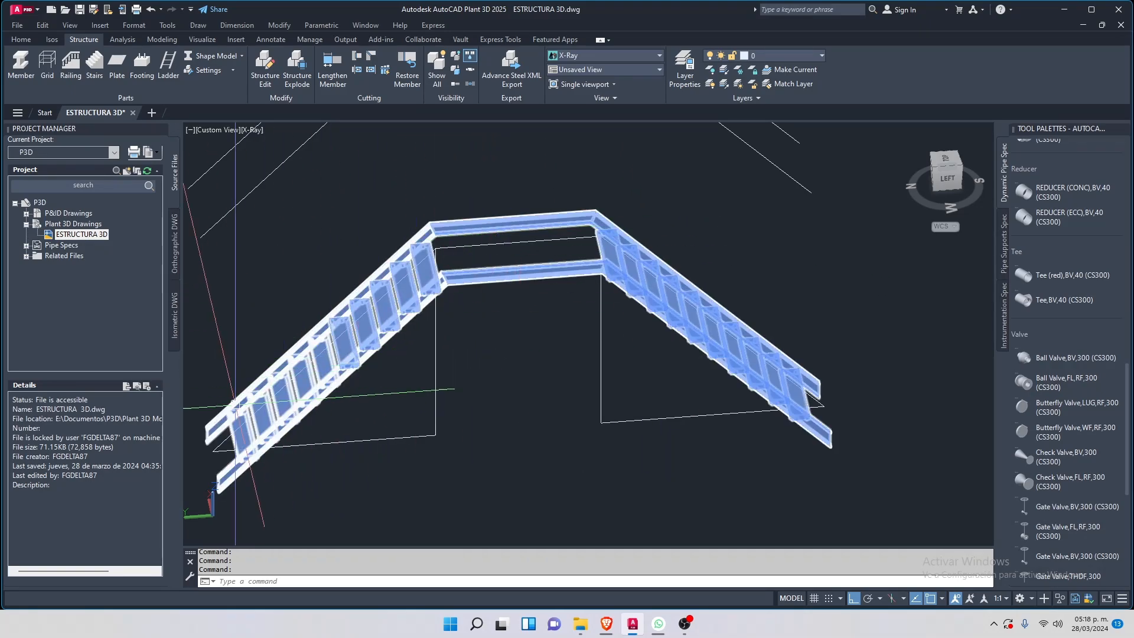
middle_click_drag(508, 275, 473, 290, "shift")
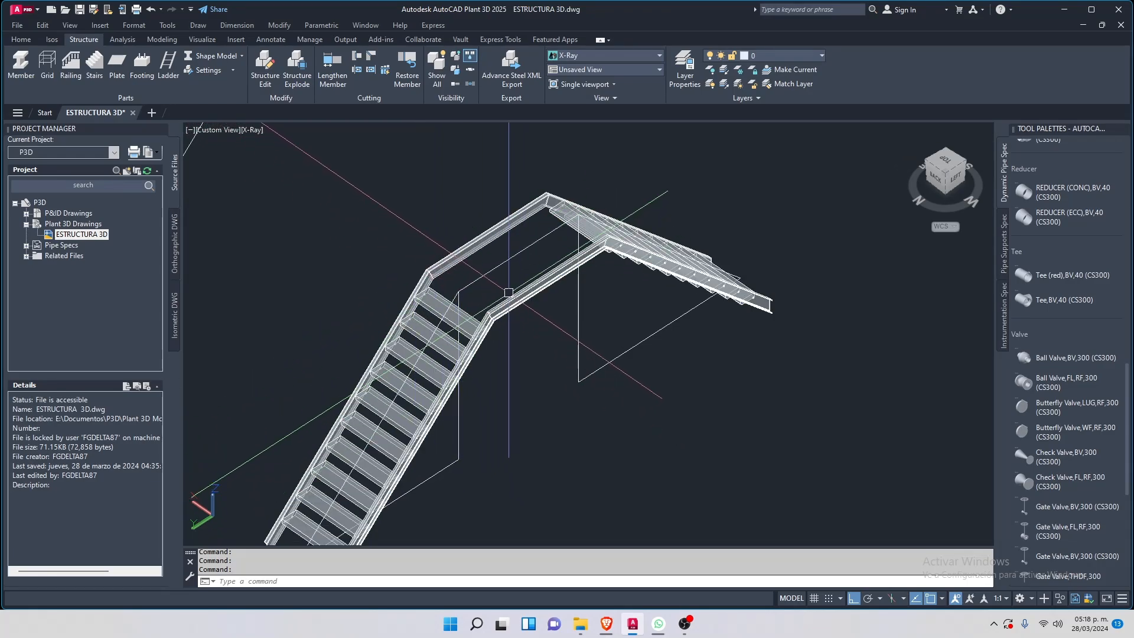
middle_click_drag(508, 292, 668, 319, "shift")
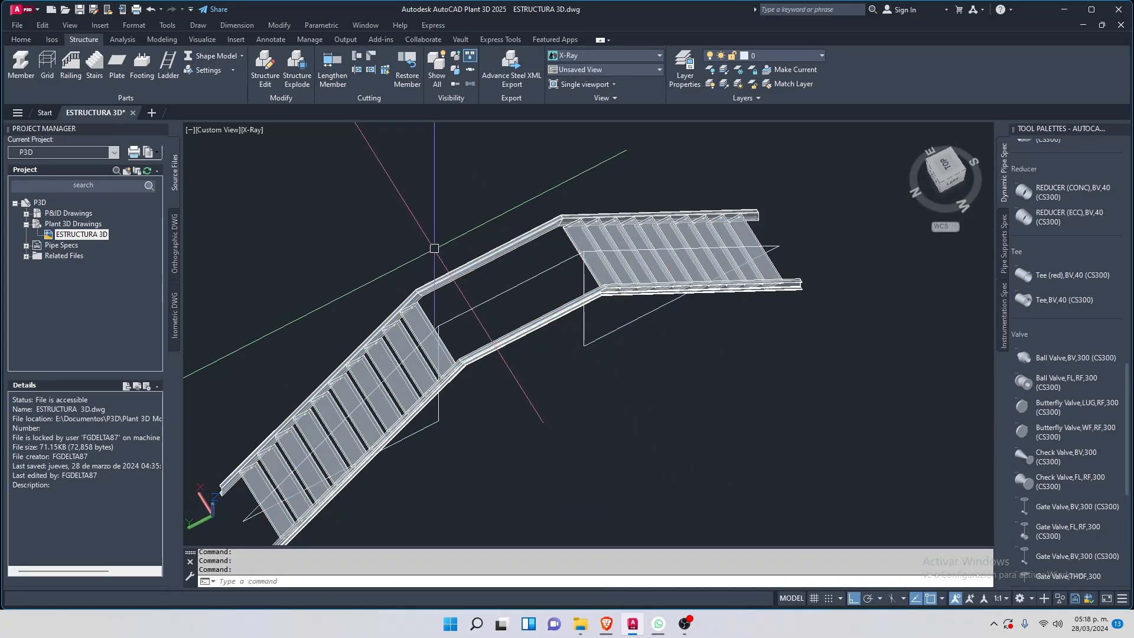
scroll(459, 293, "down", 5)
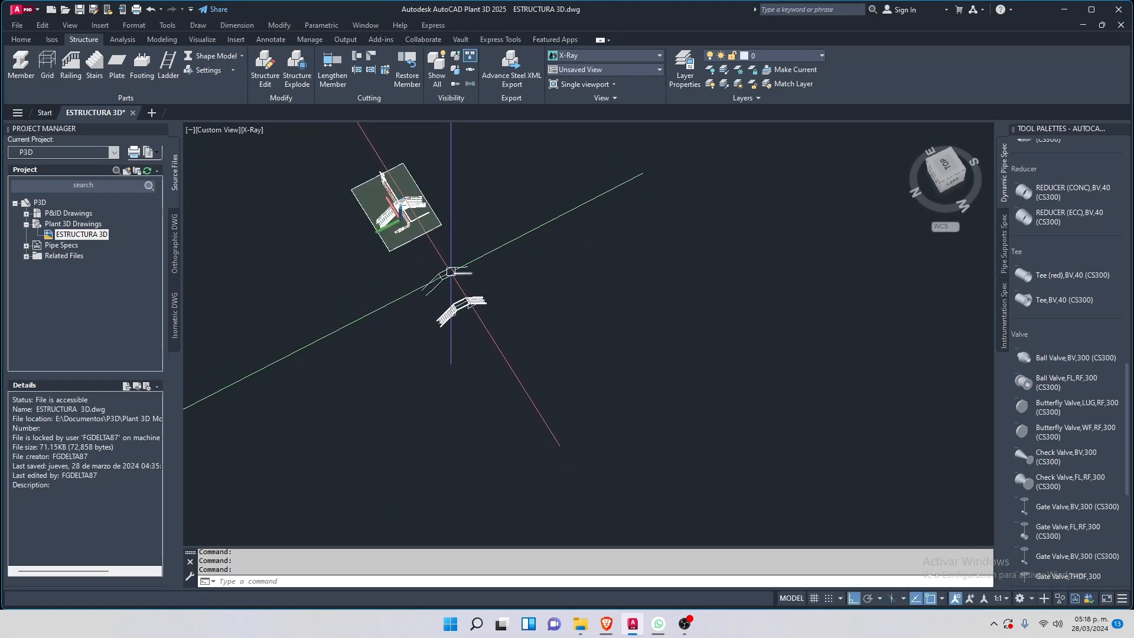
scroll(452, 278, "up", 5)
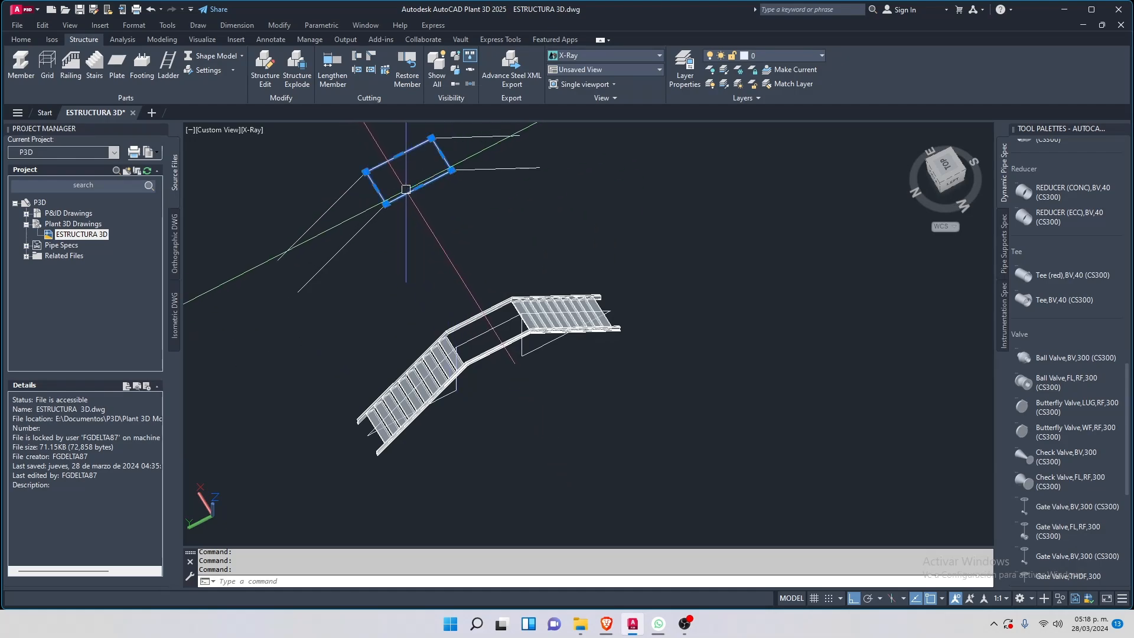
scroll(465, 317, "up", 3)
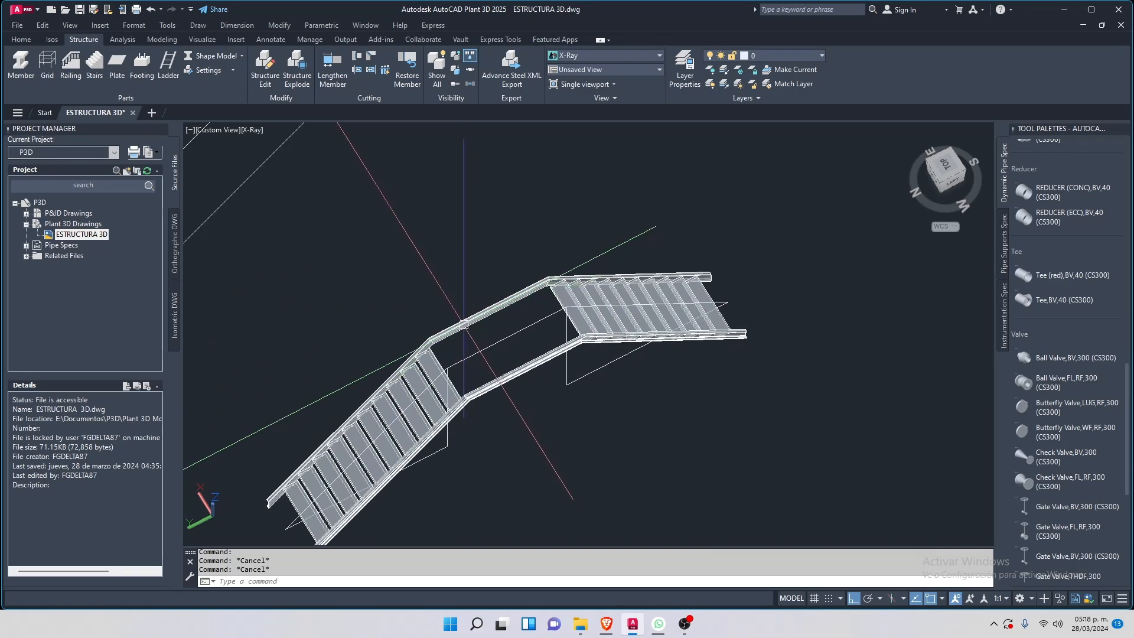
Copy the stairs together with their side outline to a free spot beside the original
scroll(452, 297, "down", 3)
left_click(634, 474)
left_click(327, 220)
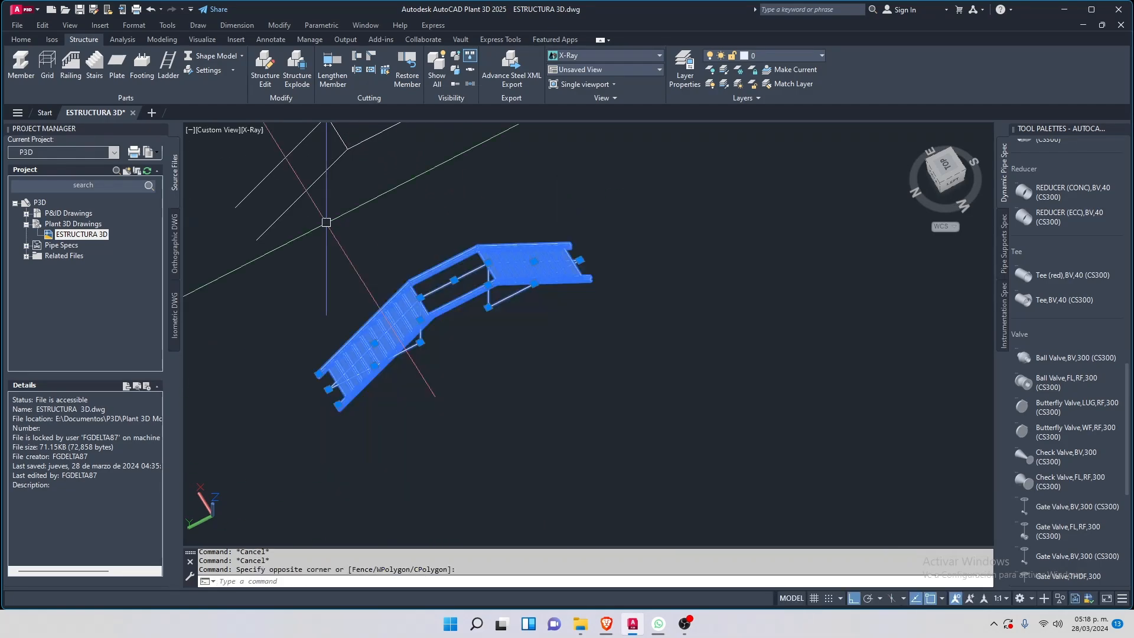
mouse_move(411, 356)
middle_mouse_down()
mouse_move(372, 292)
mouse_move(478, 337)
middle_mouse_up()
type("c")
key("Return")
left_click(381, 300)
left_click(450, 412)
key("Escape")
key("Escape")
key("Escape")
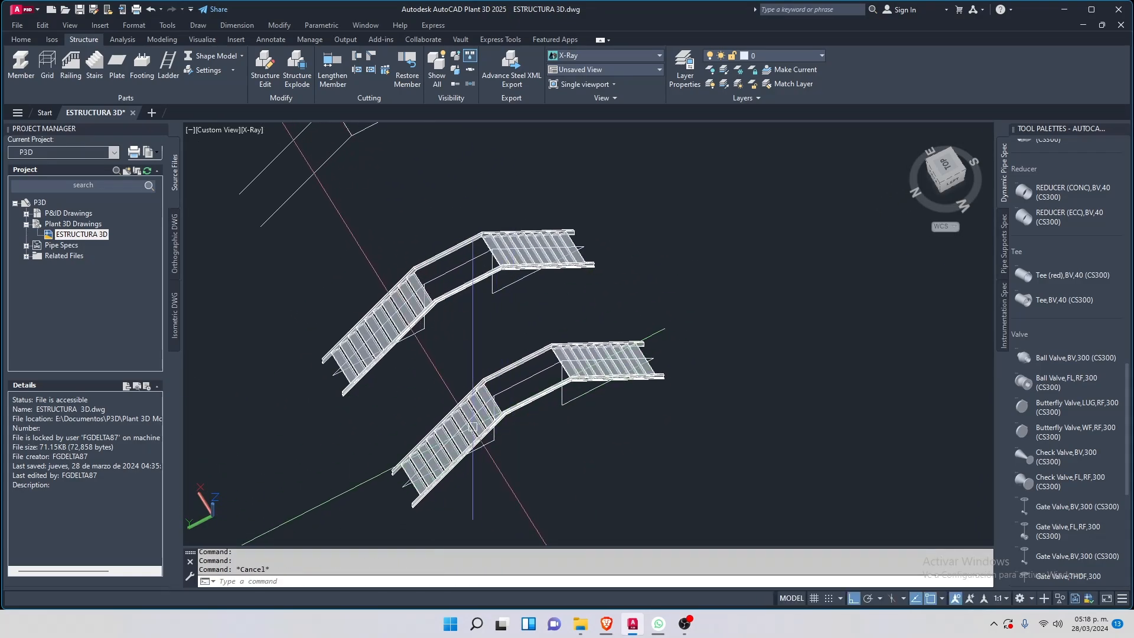
left_click(472, 427)
key("Escape")
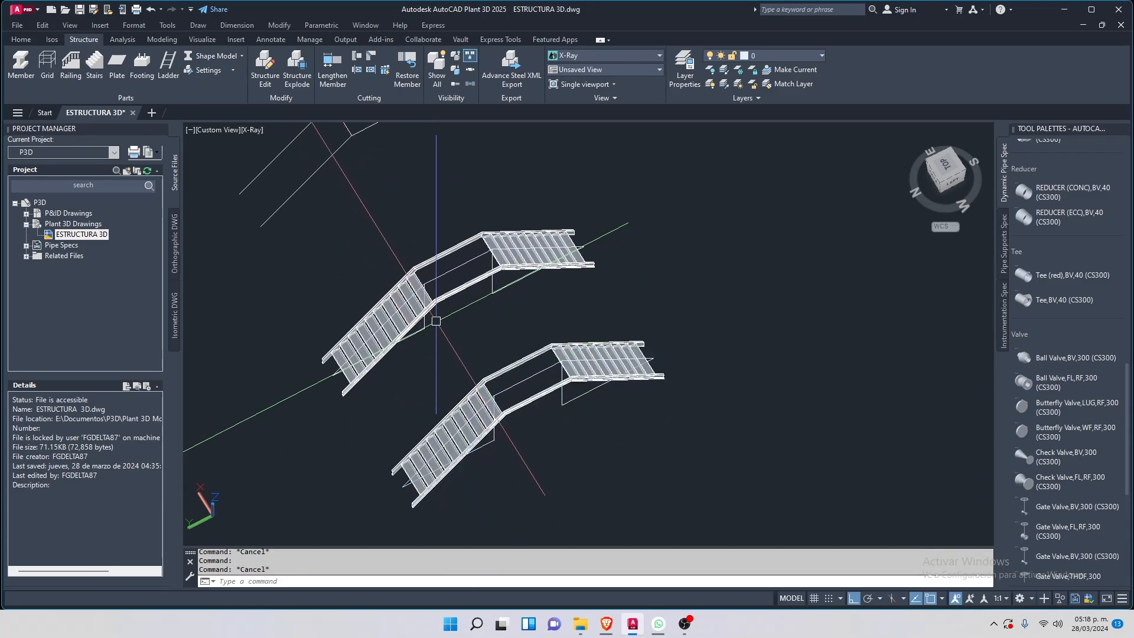
Delete the copied stairs together with the copy's outline lines
left_click(512, 496)
left_click(455, 417)
key("Delete")
left_click(629, 438)
left_click(521, 337)
key("Delete")
scroll(444, 290, "up", 2)
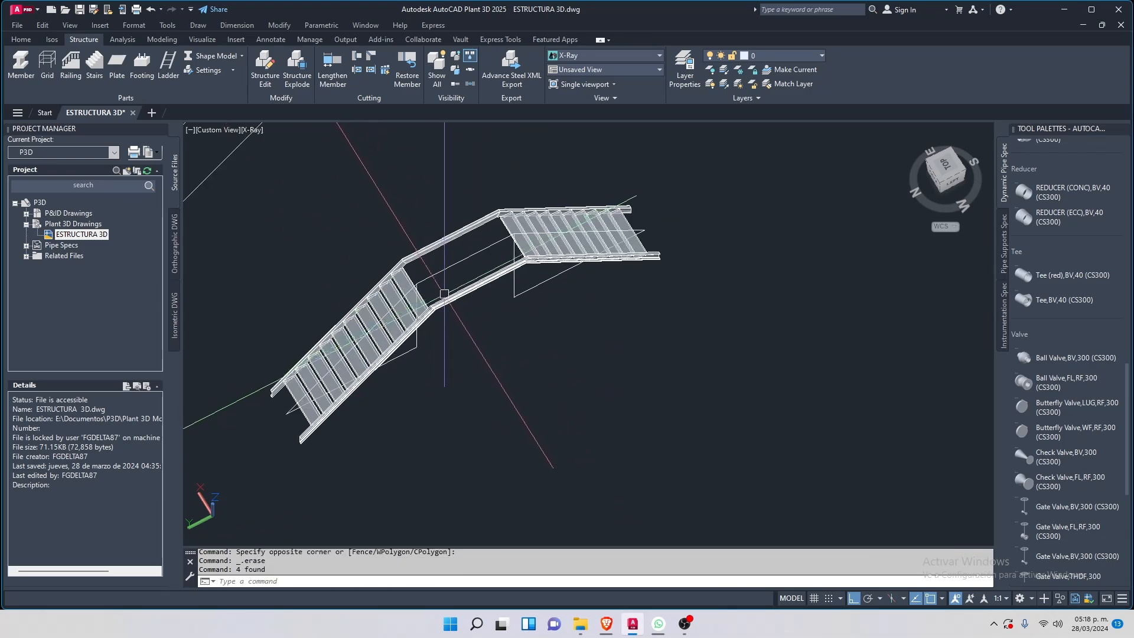
Explode the remaining original stairs with Structure Explode
left_click(402, 302)
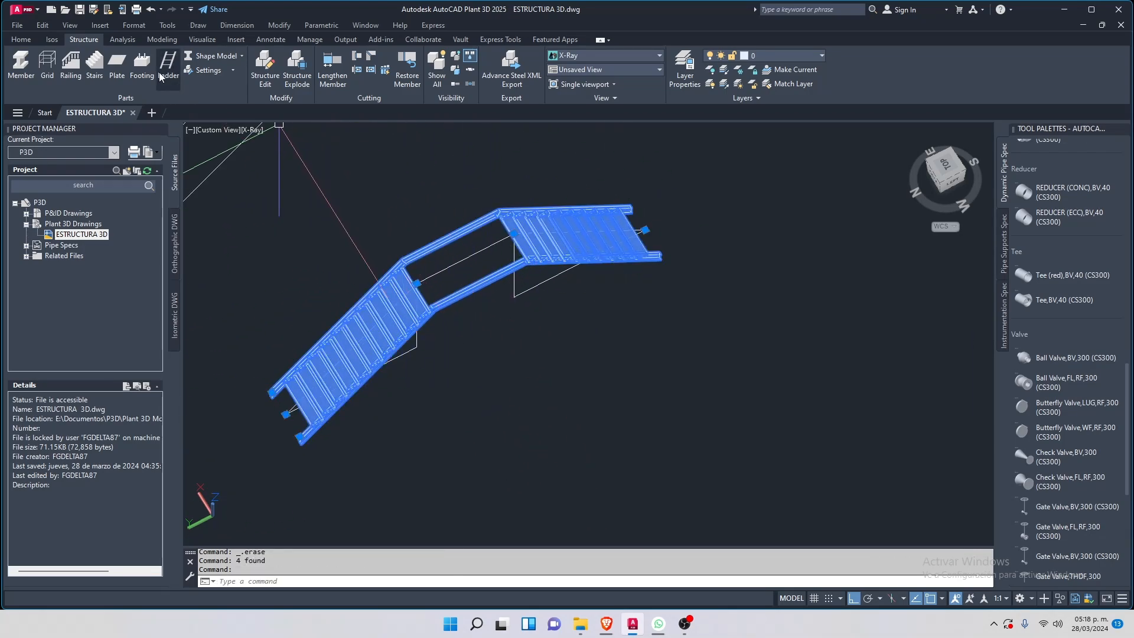
left_click(297, 67)
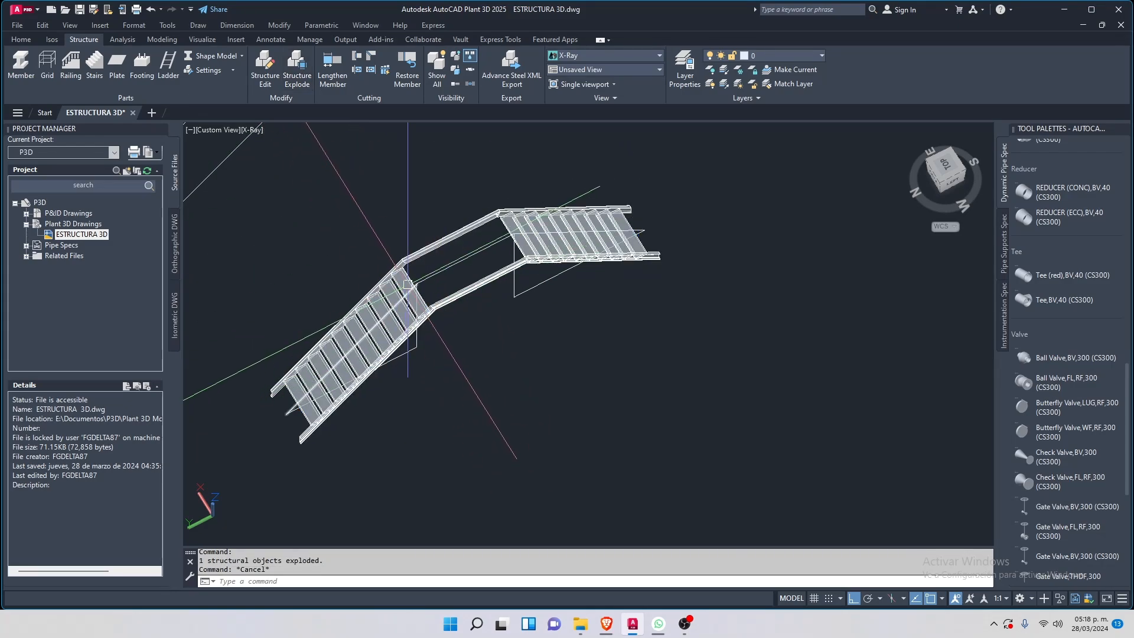
scroll(409, 284, "down", 1)
key("Escape")
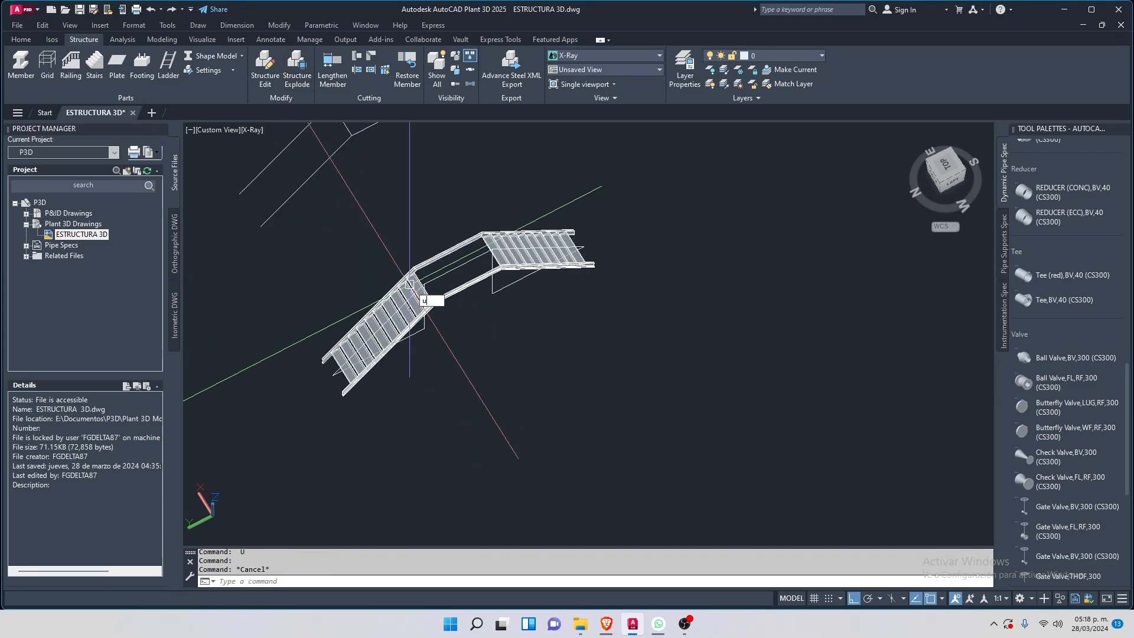
Undo the structure explode and the deletions of the copied stairs and outline lines
type("u")
key("Return")
scroll(391, 355, "up", 5)
scroll(381, 356, "down", 4)
middle_click_drag(384, 347, 400, 335)
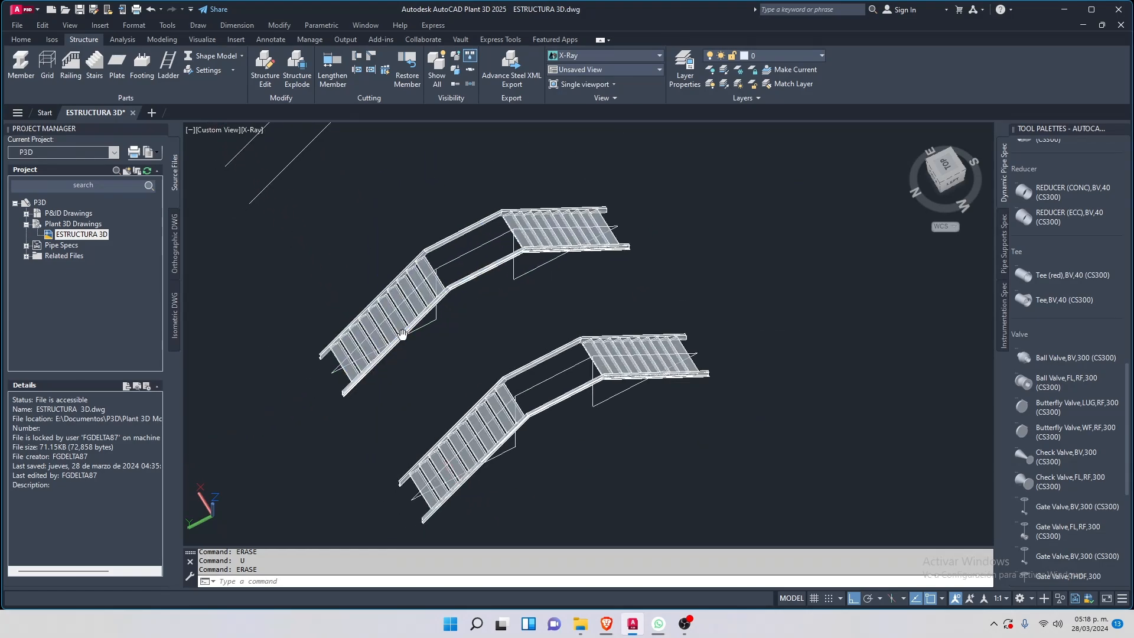
Explode the copied stairs with Structure Explode
left_click(498, 422)
key("Escape")
left_click(499, 426)
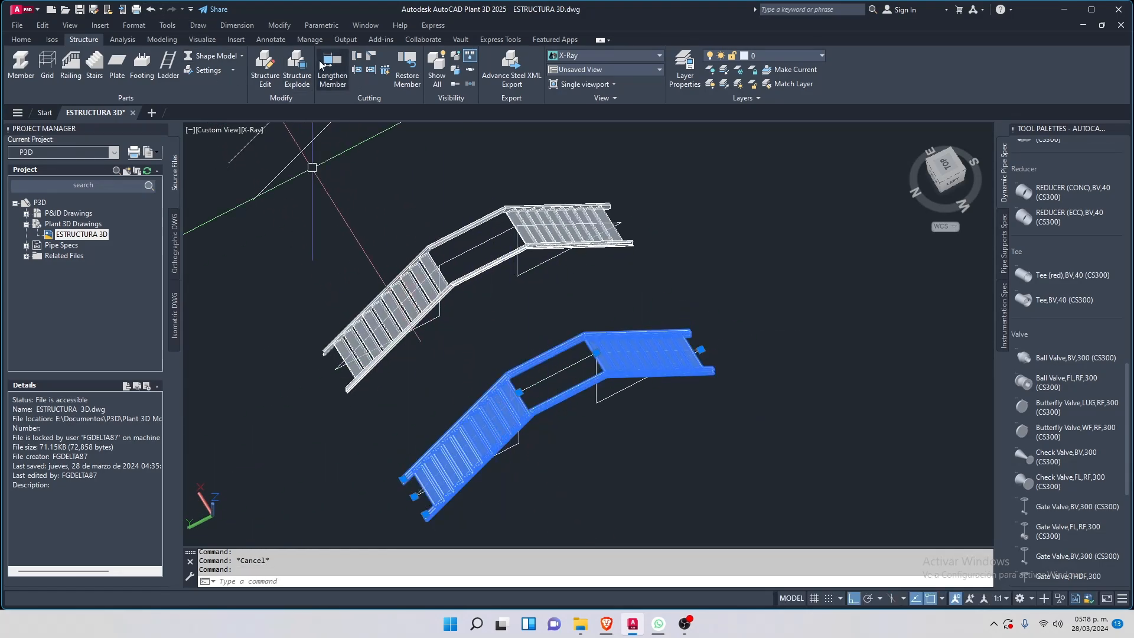
left_click(298, 64)
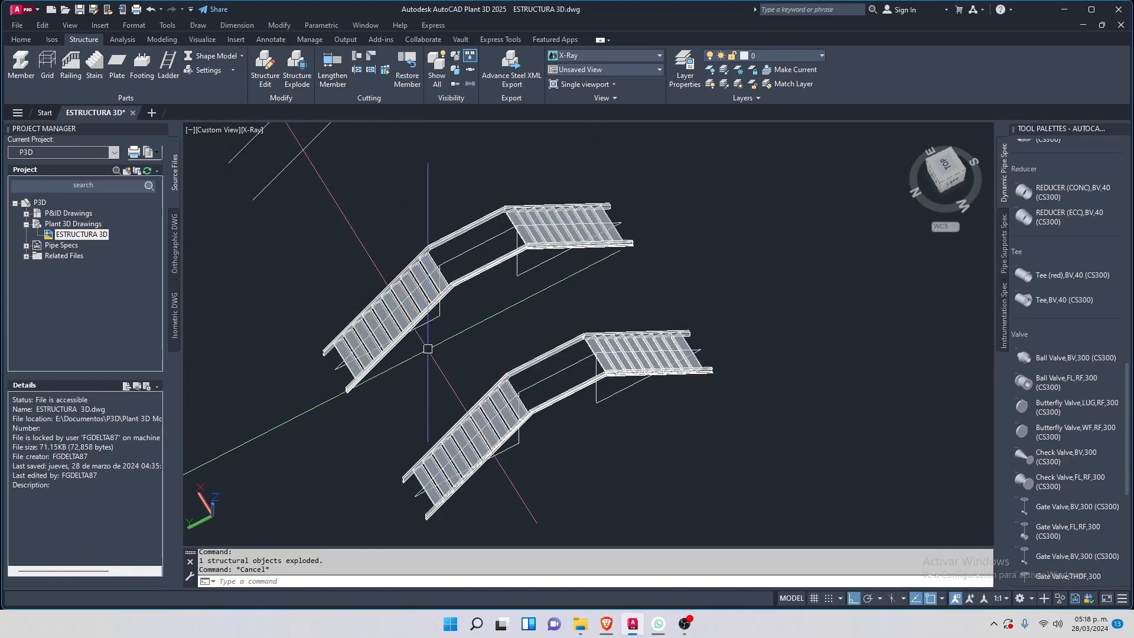
Examine the lower end of the original stairs' stringer channel up close
scroll(344, 428, "up", 3)
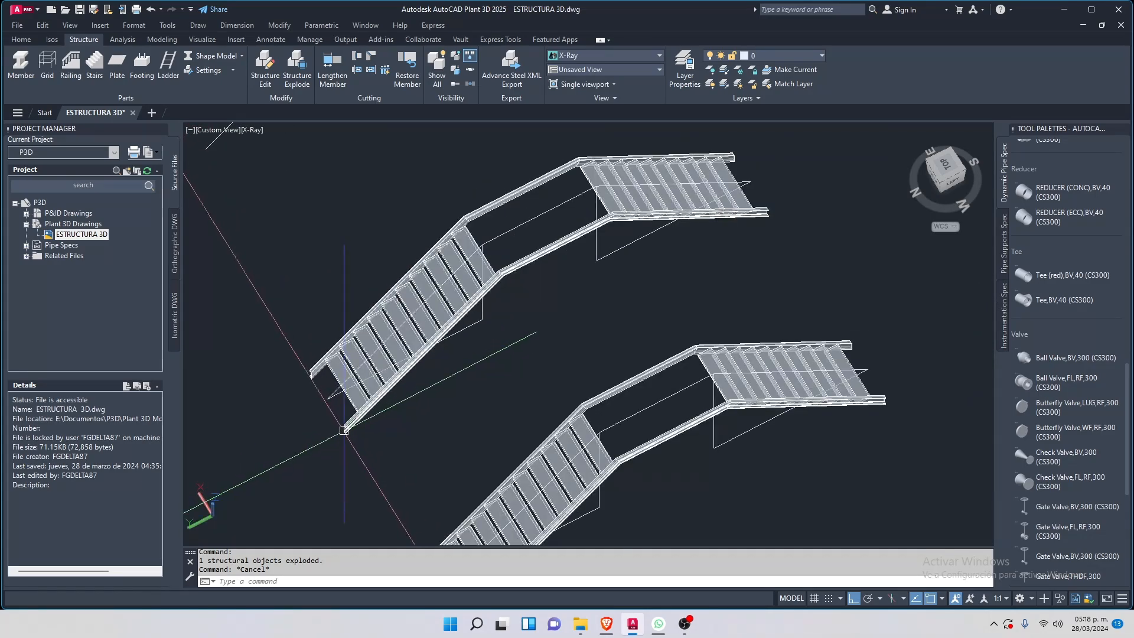
scroll(344, 430, "down", 5)
scroll(348, 428, "up", 4)
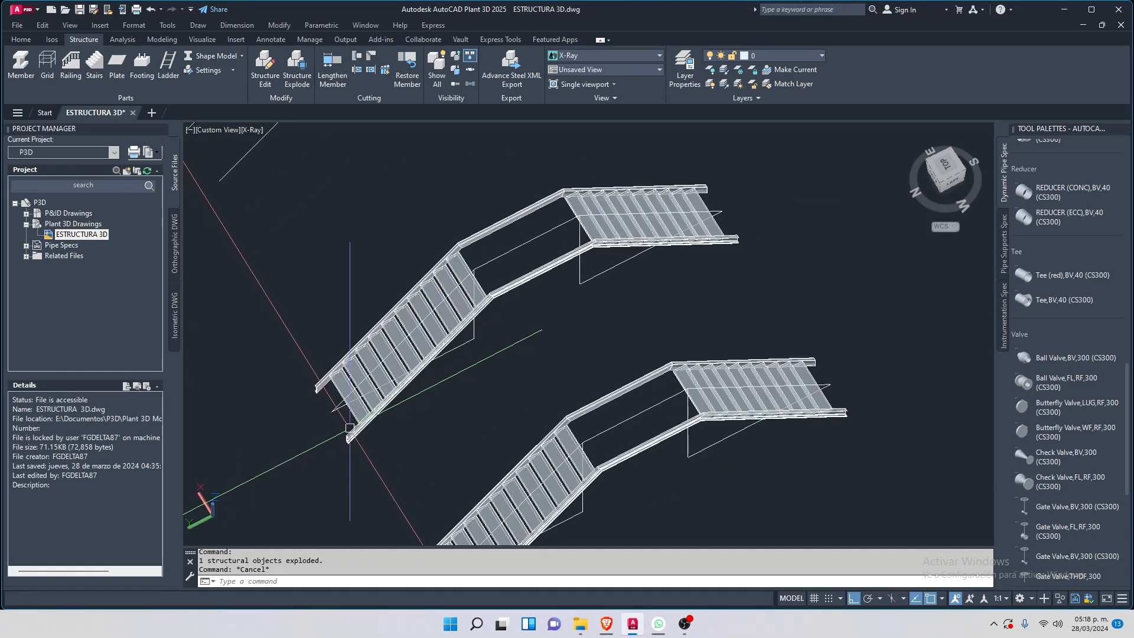
type("z")
key("Return")
key("Return")
scroll(354, 455, "up", 3)
scroll(629, 290, "up", 1)
middle_click_drag(334, 418, 601, 283)
scroll(629, 290, "up", 3)
scroll(504, 404, "up", 4)
middle_click_drag(505, 369, 765, 261)
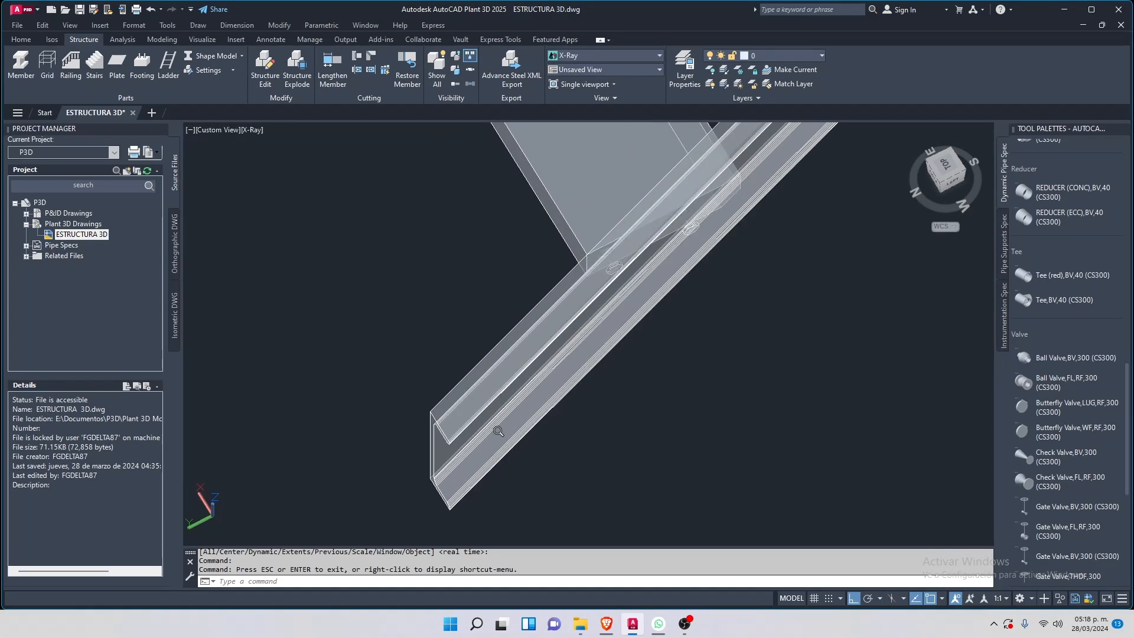
scroll(466, 431, "up", 2)
key("Escape")
type("l")
key("Return")
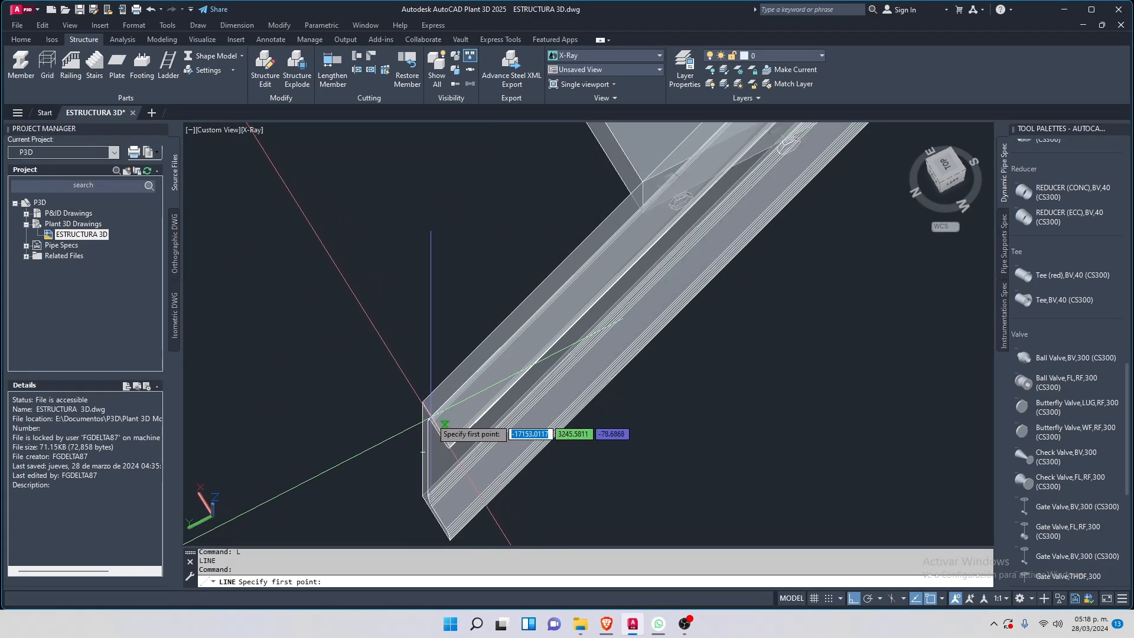
scroll(438, 431, "up", 1)
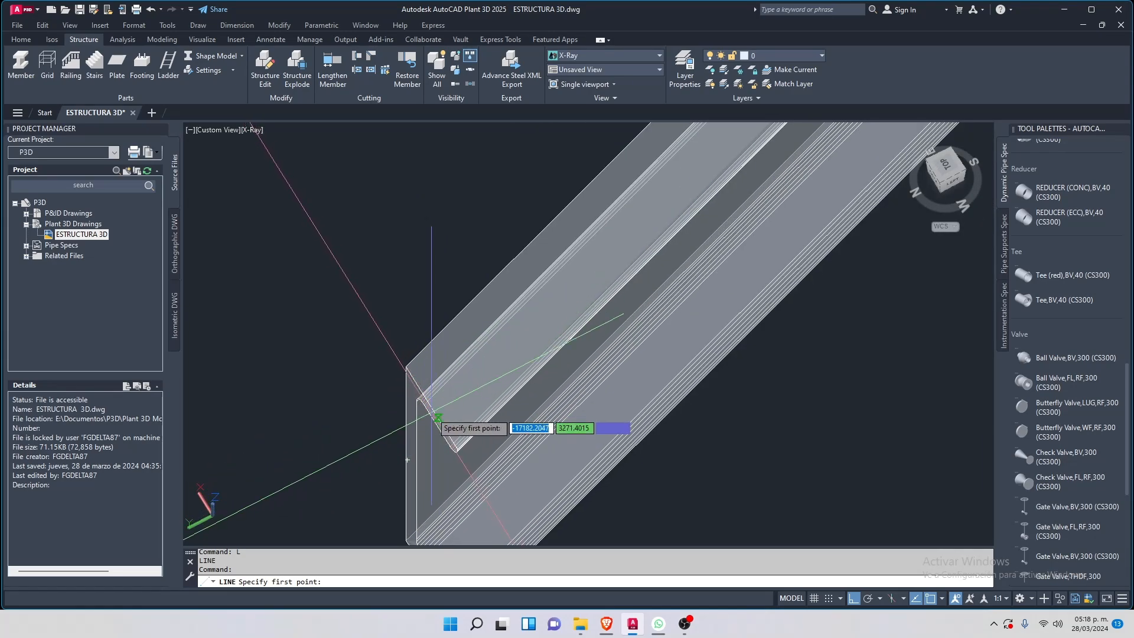
key("Escape")
scroll(428, 409, "down", 5)
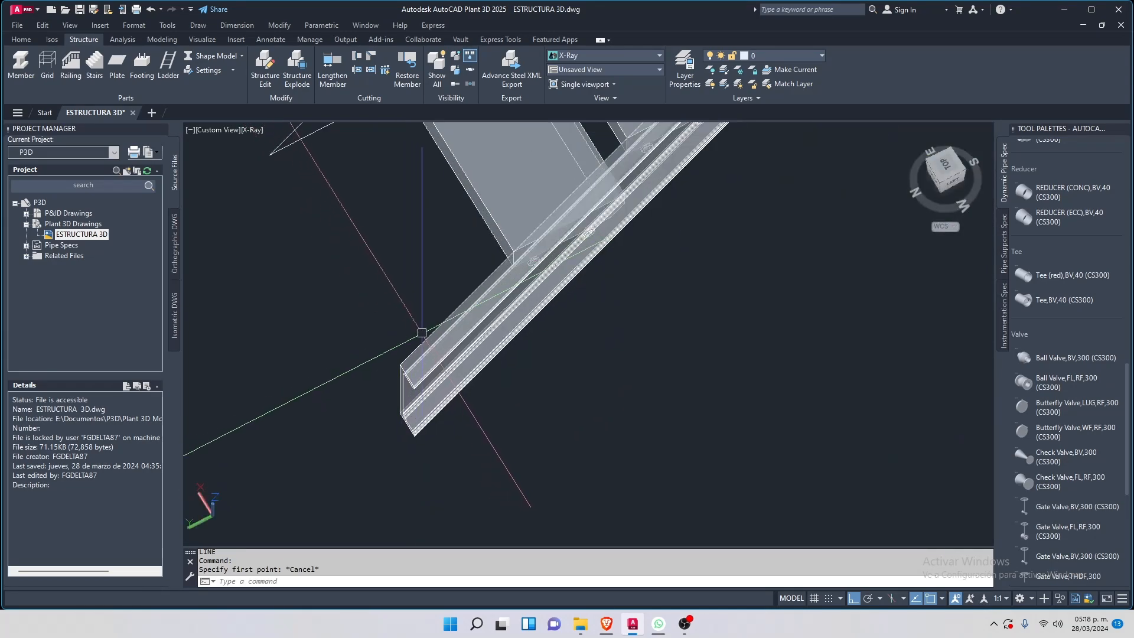
Delete the original stairs together with the outline lines near their lower end
middle_click_drag(508, 283, 443, 382)
left_click(444, 440)
left_click(360, 390)
scroll(371, 409, "up", 6)
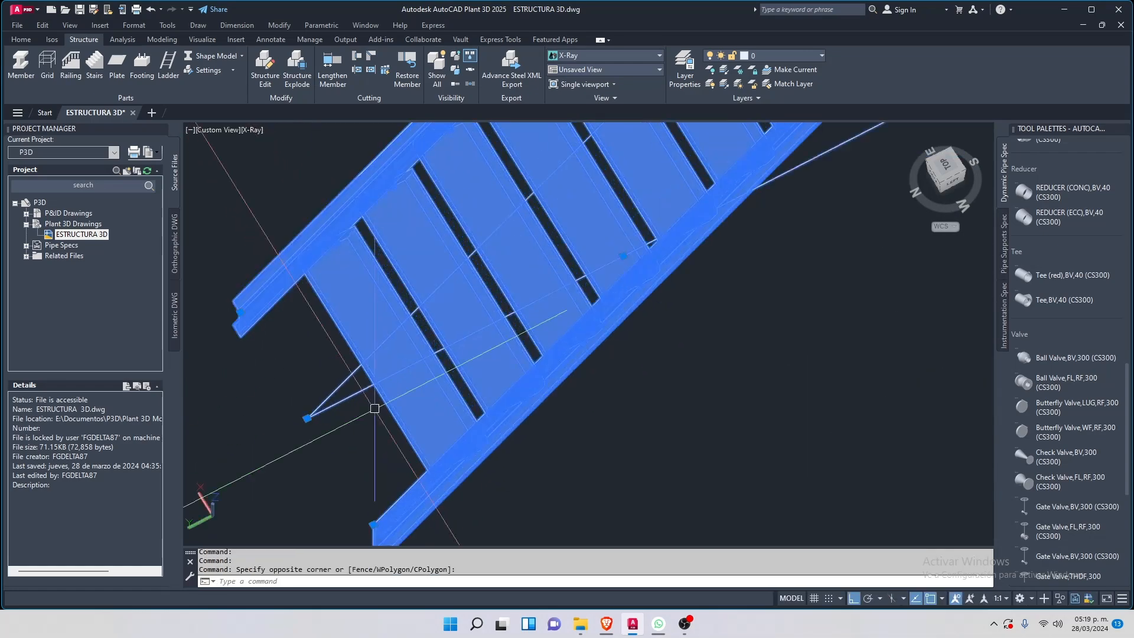
scroll(437, 390, "down", 2)
scroll(504, 364, "down", 3)
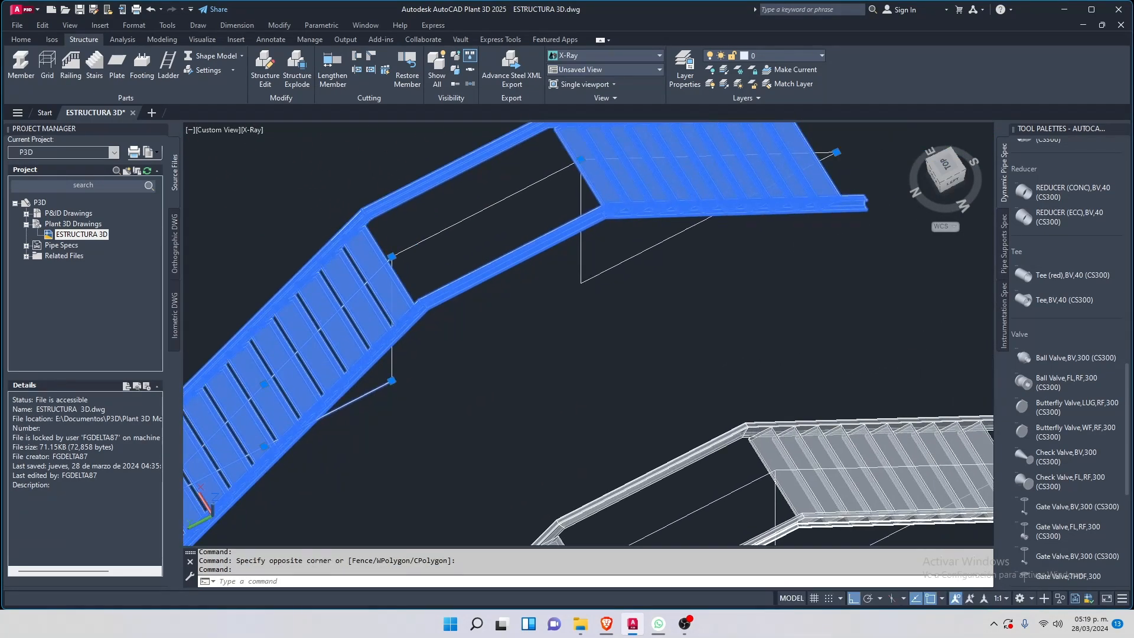
key("Delete")
Delete the leftover guide lines of the original stairs' side outline
left_click(467, 399)
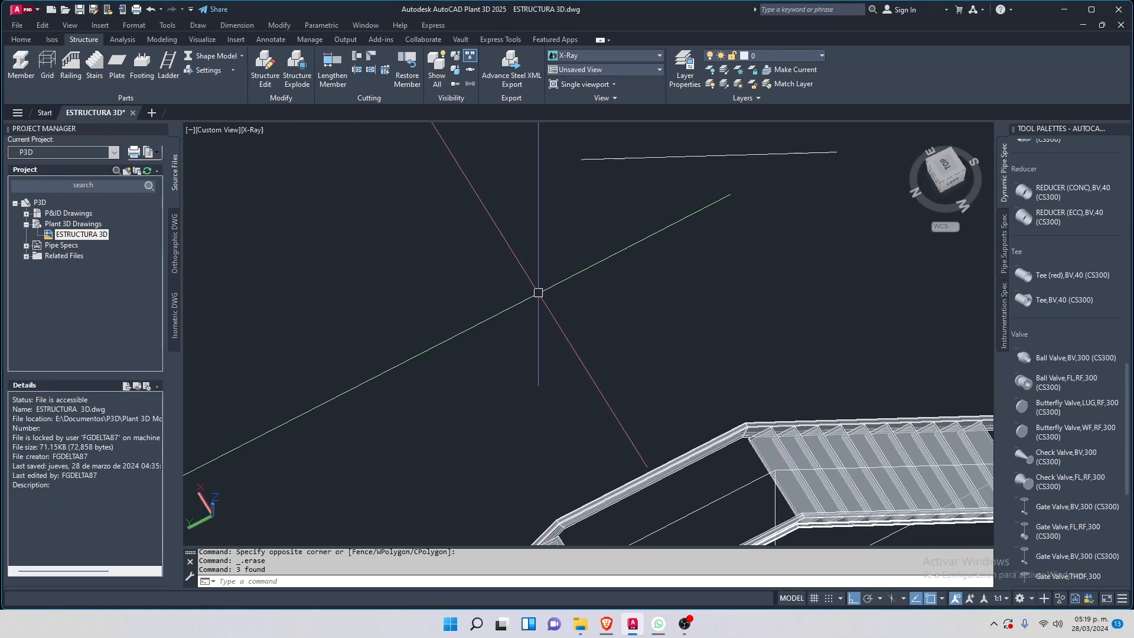
middle_click_drag(538, 292, 526, 262)
left_click(633, 216)
middle_click_drag(580, 148, 554, 207)
left_click(520, 168)
key("Delete")
middle_click_drag(497, 517, 567, 195)
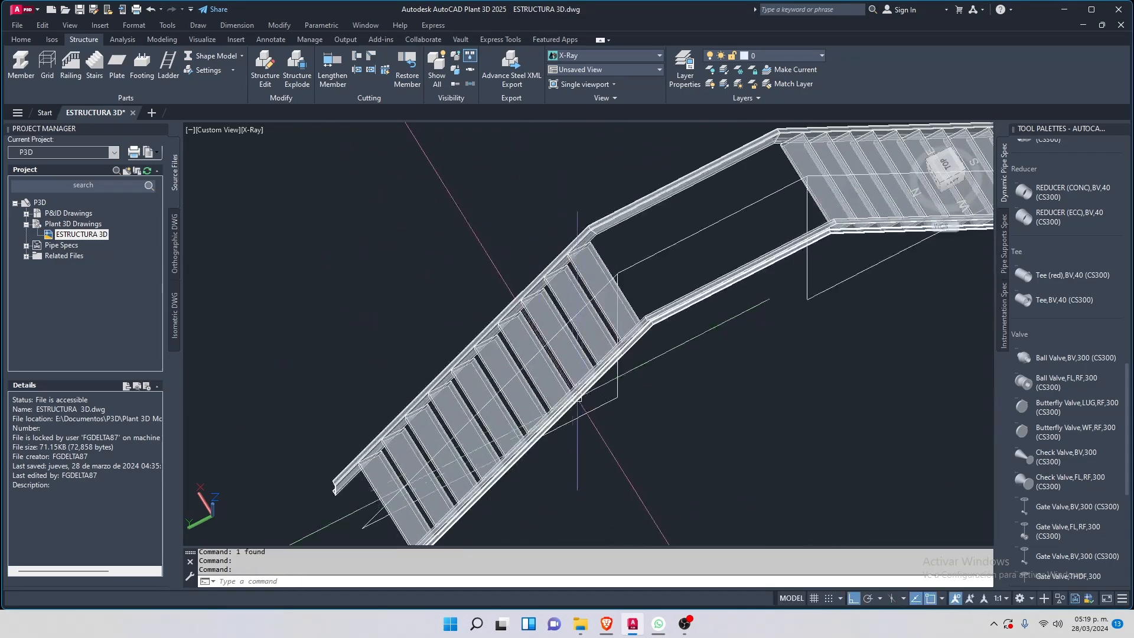
Begin a line at the midpoint of the channel's upper edge at the lower end of the lower flight's stringer
middle_click_drag(576, 407, 594, 294)
scroll(420, 450, "up", 5)
scroll(406, 471, "down", 1)
scroll(404, 468, "up", 1)
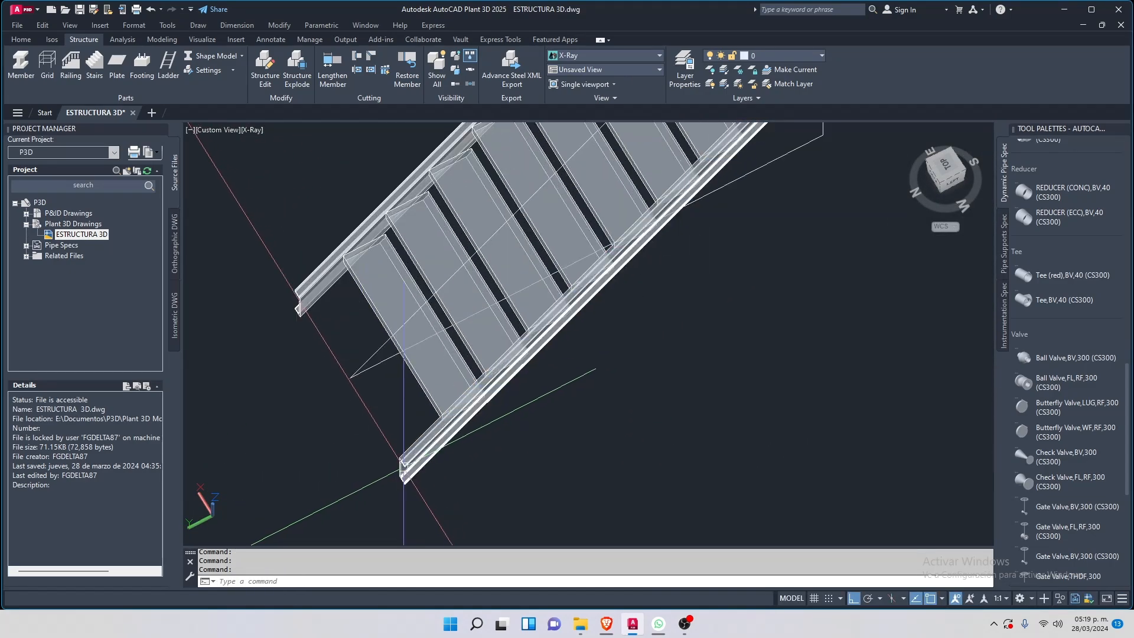
scroll(404, 468, "up", 2)
scroll(421, 488, "up", 3)
scroll(377, 423, "down", 5)
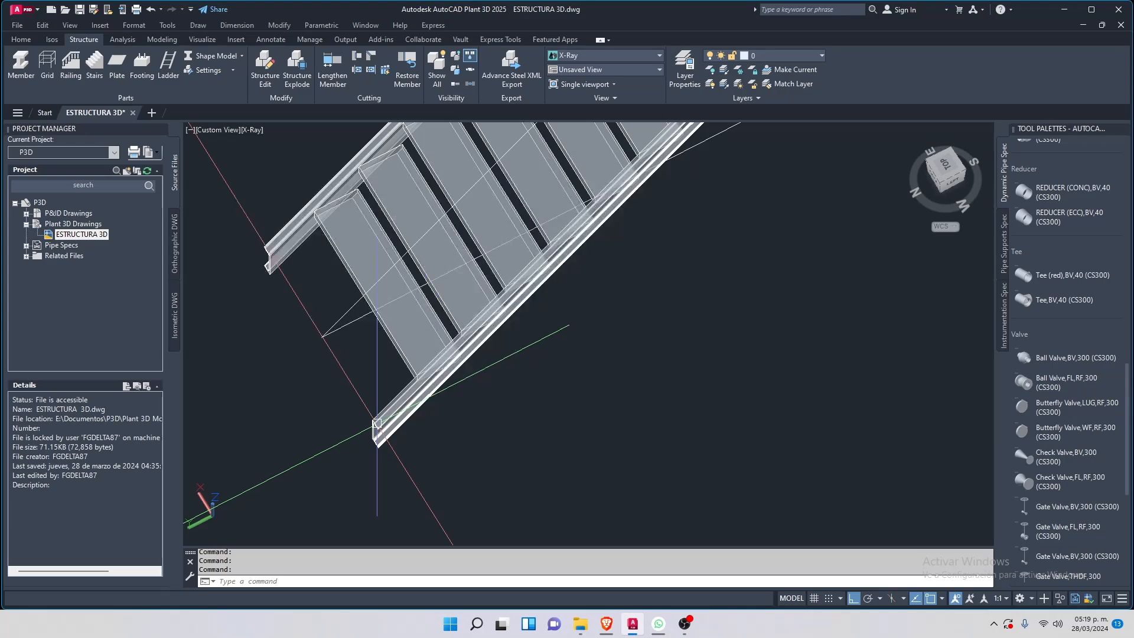
scroll(377, 423, "up", 6)
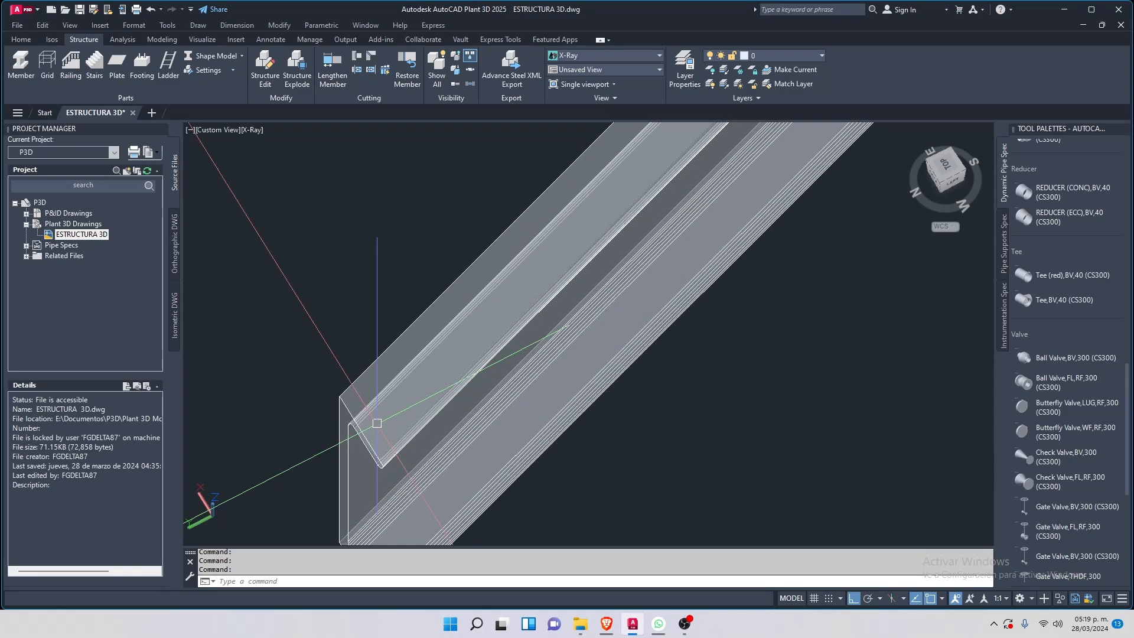
scroll(378, 422, "up", 1)
type("L")
key("Return")
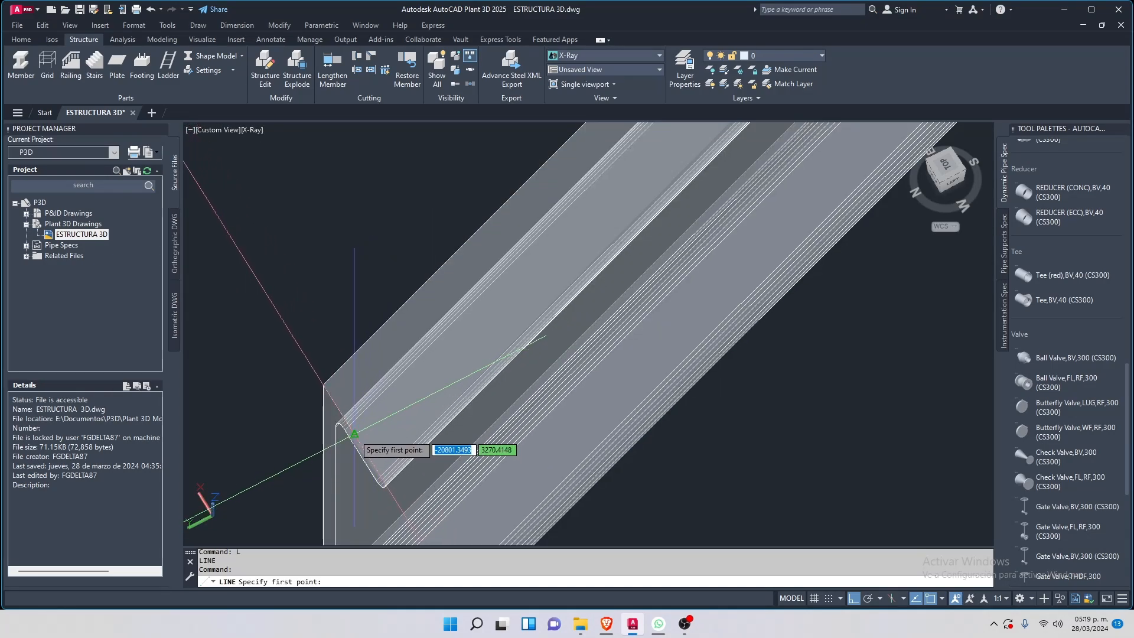
Run the line up to the channel edge's midpoint at the bend between the lower flight and the landing
scroll(348, 439, "down", 6)
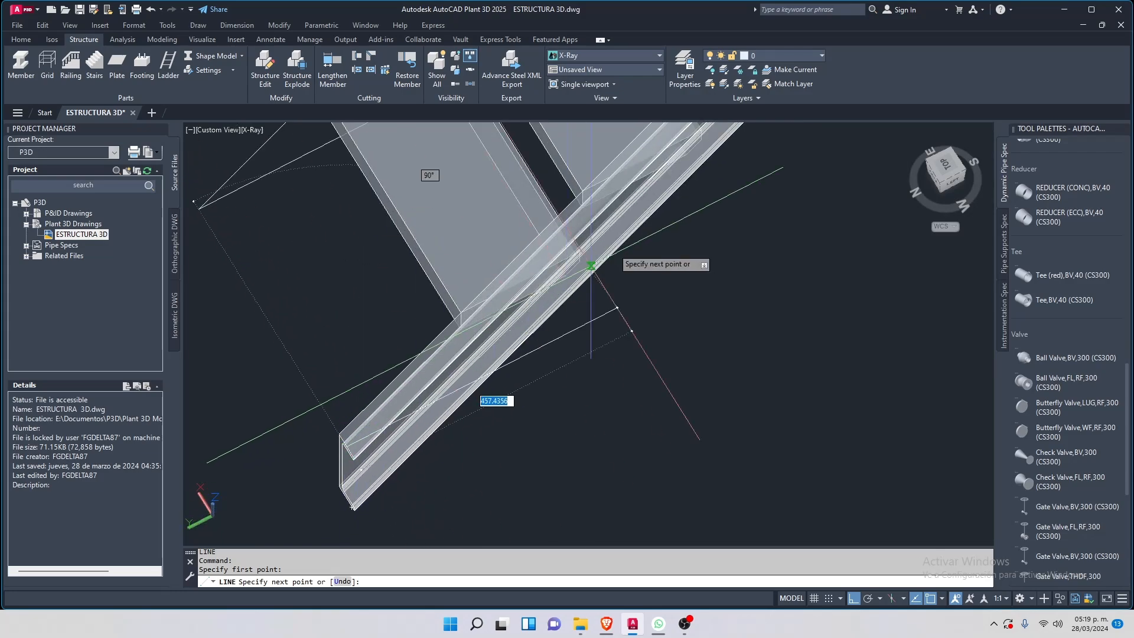
middle_click_drag(592, 266, 503, 331)
middle_click_drag(691, 189, 479, 366)
middle_click_drag(729, 163, 458, 378)
scroll(473, 293, "down", 3)
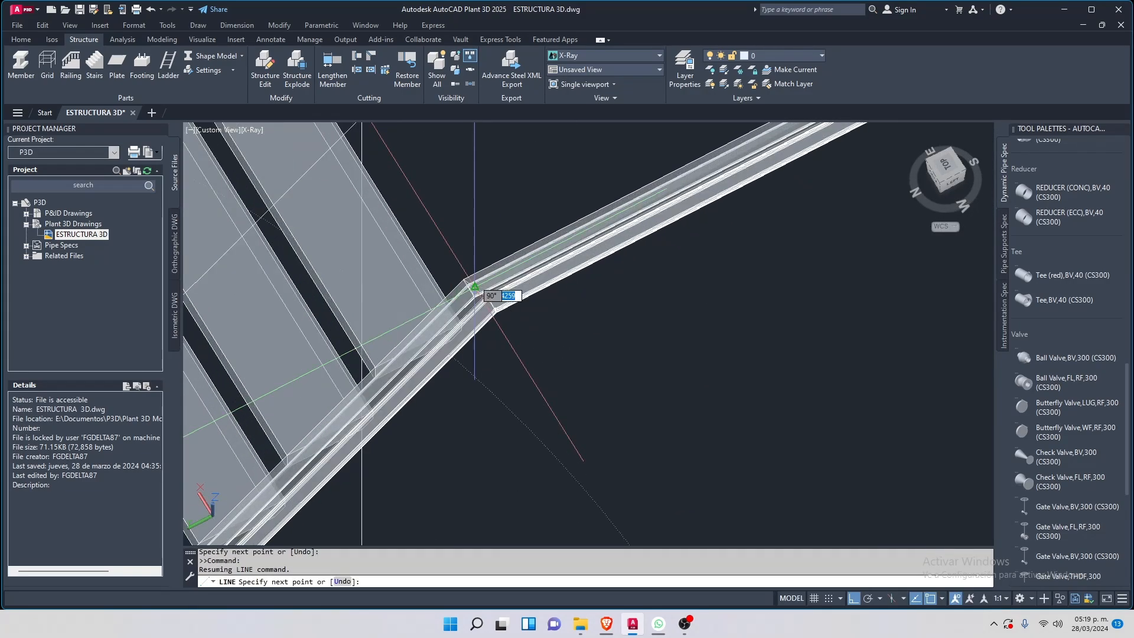
scroll(475, 288, "down", 3)
scroll(475, 288, "up", 5)
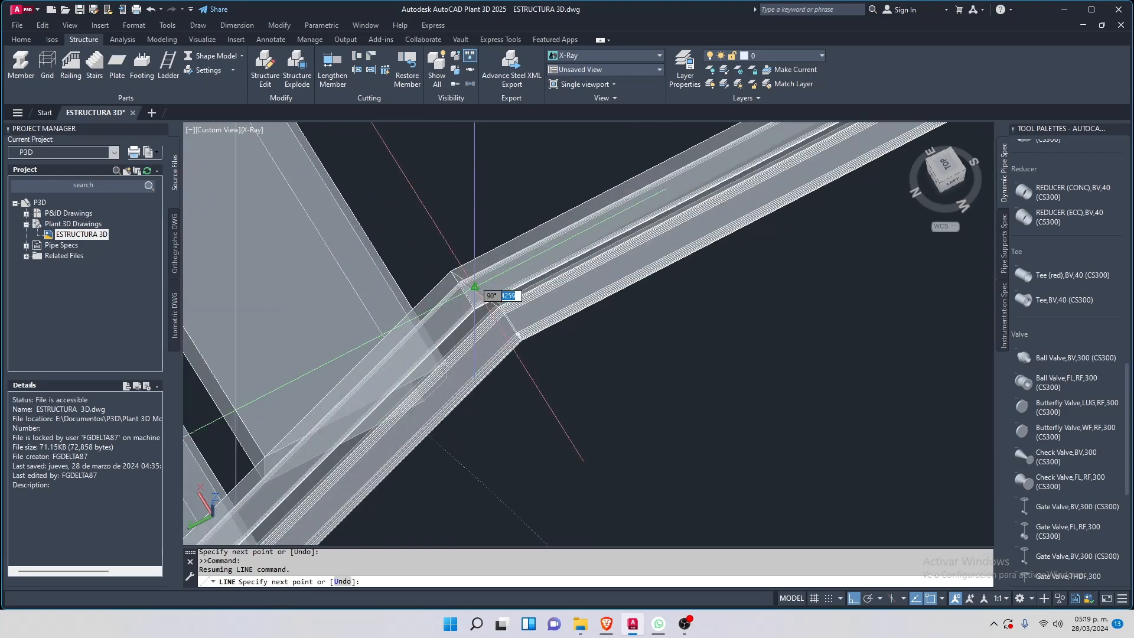
scroll(461, 291, "up", 3)
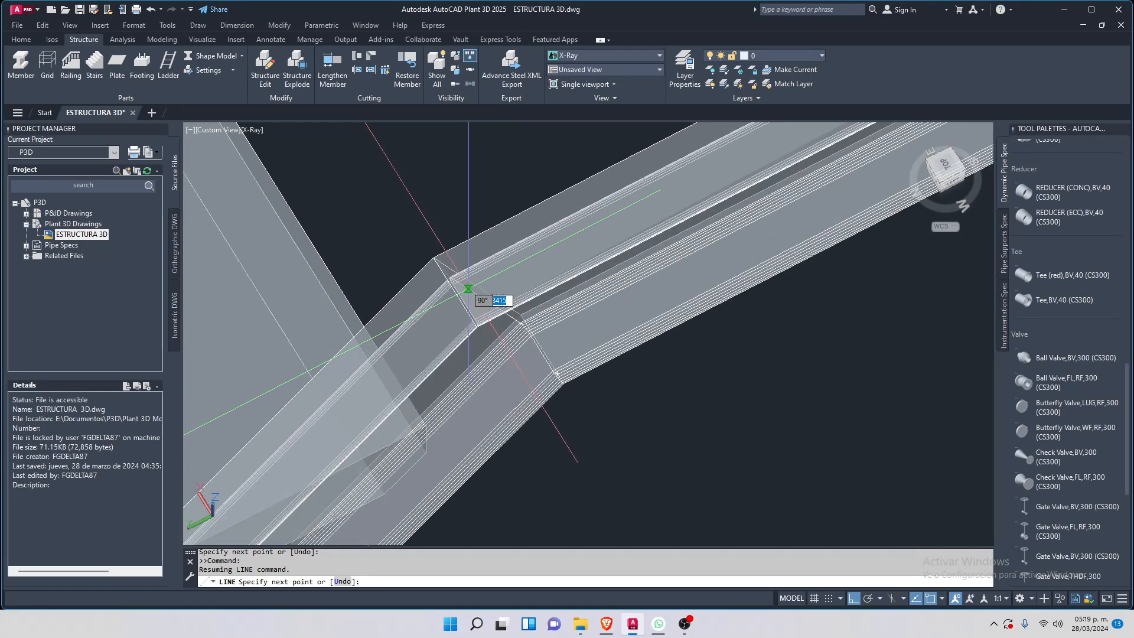
right_click(428, 299, "shift")
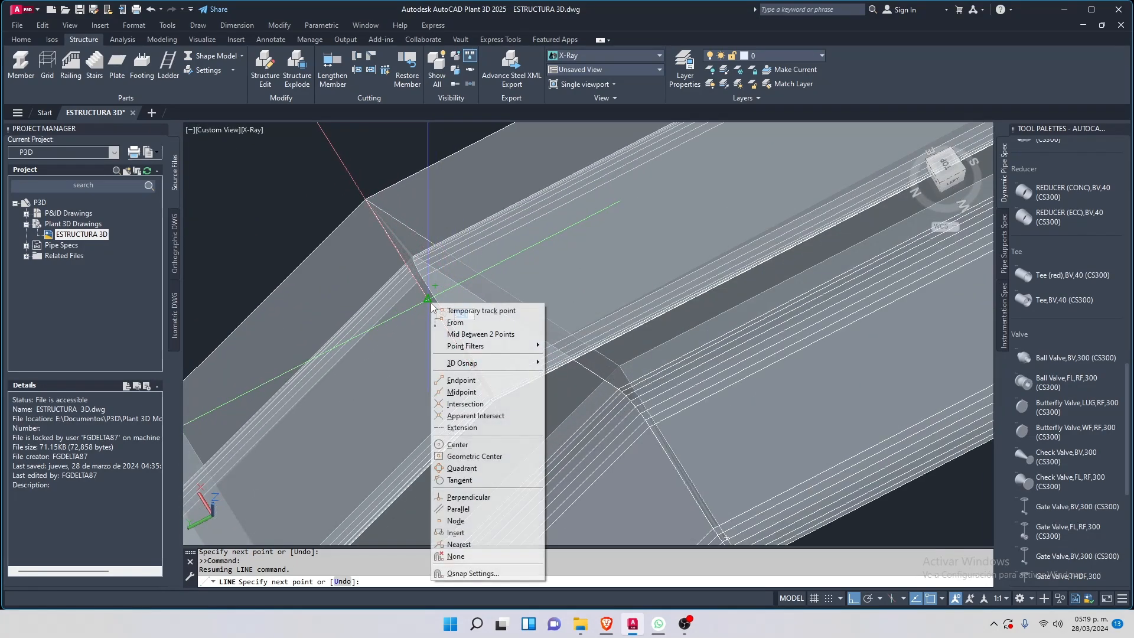
left_click(461, 391)
left_click(428, 300)
scroll(387, 319, "down", 5)
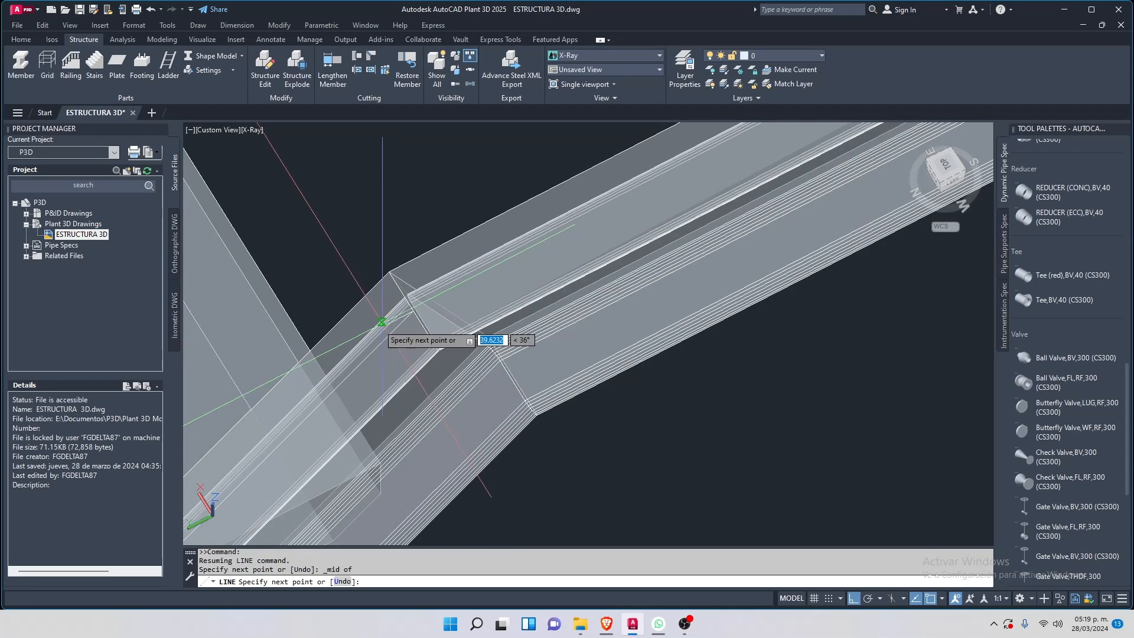
Continue the line along the landing stringer to the channel edge's midpoint where the upper flight begins
middle_click_drag(750, 189, 246, 527)
middle_click_drag(933, 219, 532, 393)
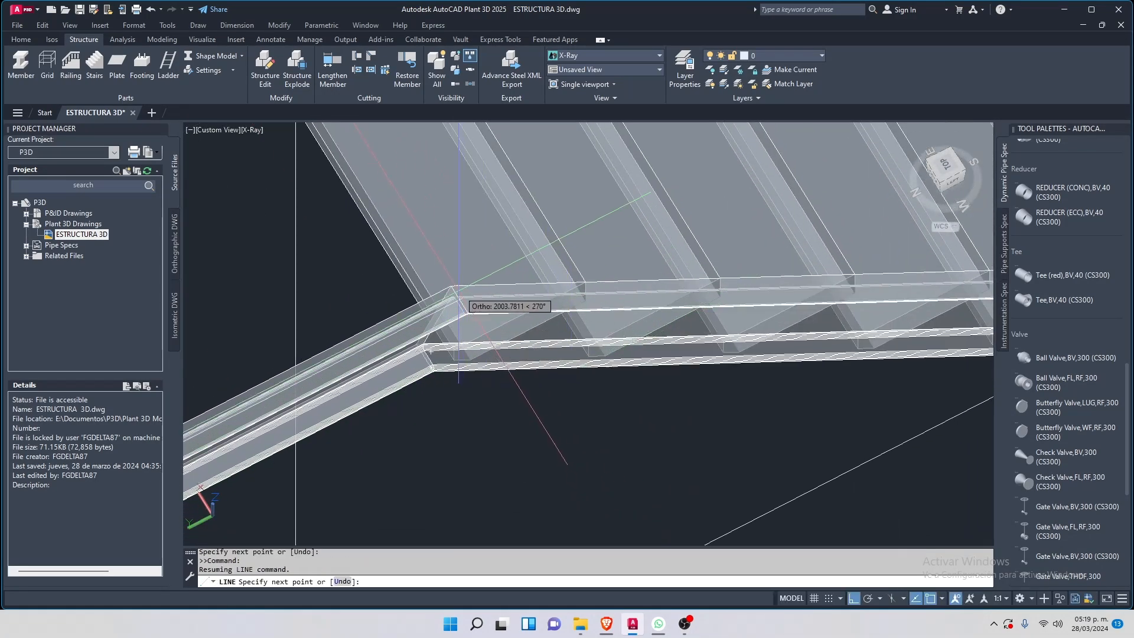
scroll(459, 302, "up", 4)
right_click(457, 336, "shift")
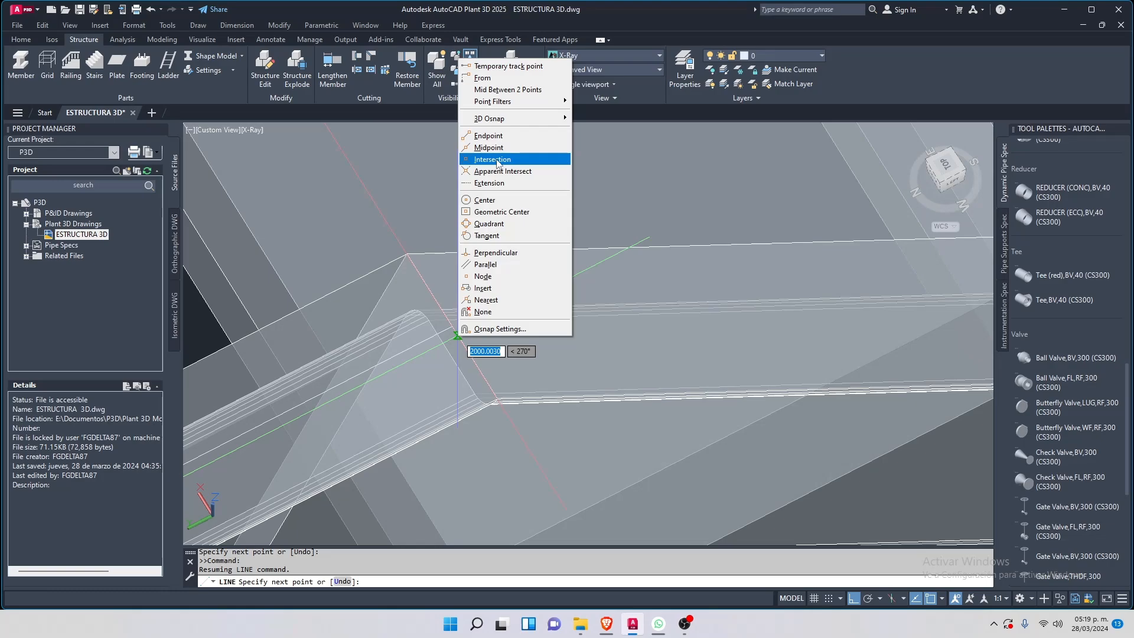
left_click(493, 148)
scroll(405, 344, "down", 2)
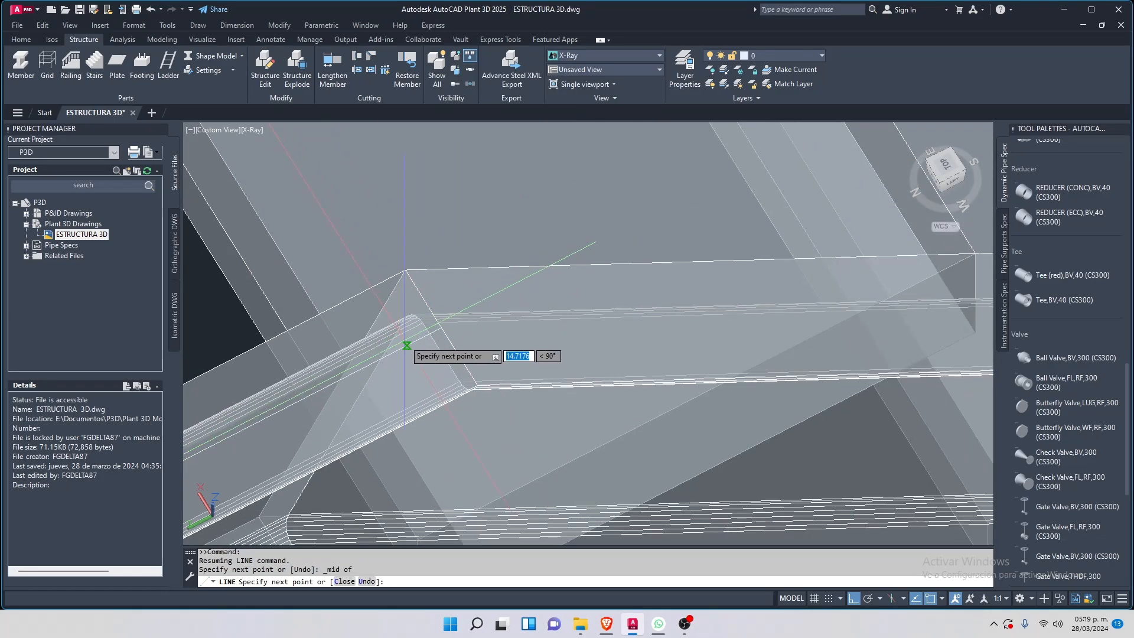
Finish the line at the channel edge's midpoint at the far end of the upper flight's stringer
scroll(408, 344, "down", 2)
middle_click_drag(969, 355, 194, 359)
middle_click_drag(719, 352, 195, 383)
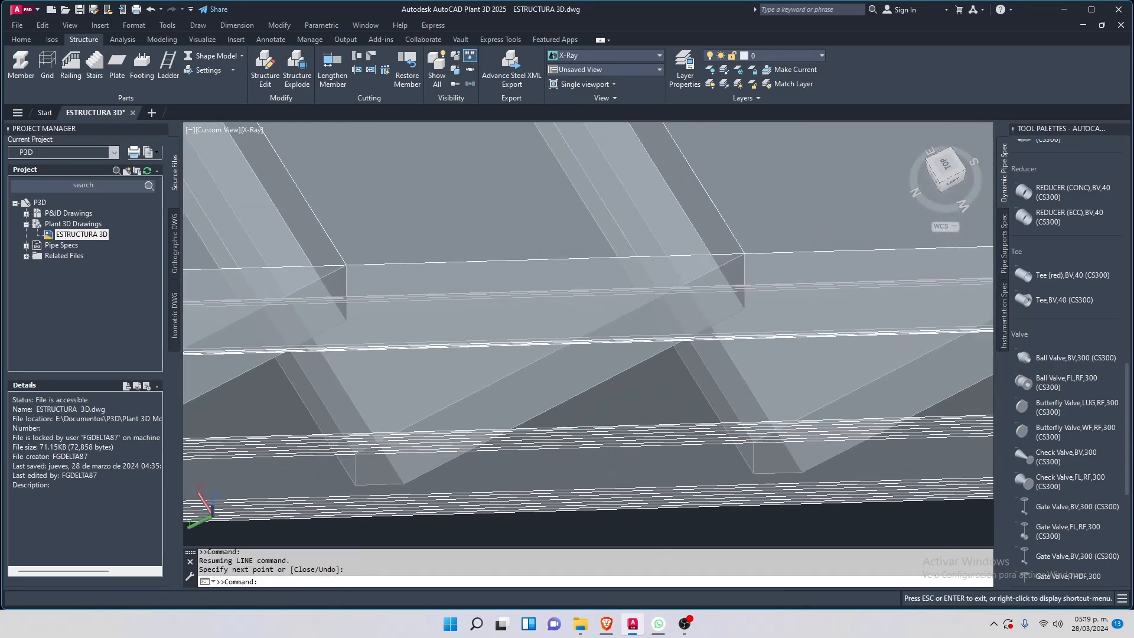
middle_click_drag(945, 280, 195, 348)
scroll(768, 384, "up", 1)
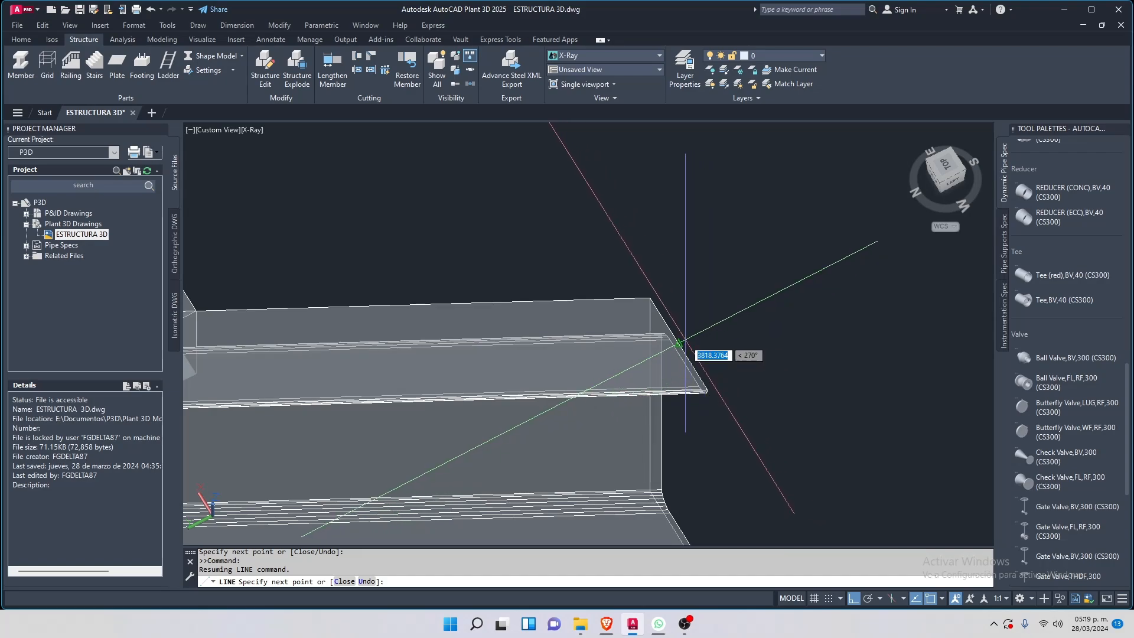
left_click(678, 343)
key("Return")
key("Escape")
scroll(726, 322, "down", 5)
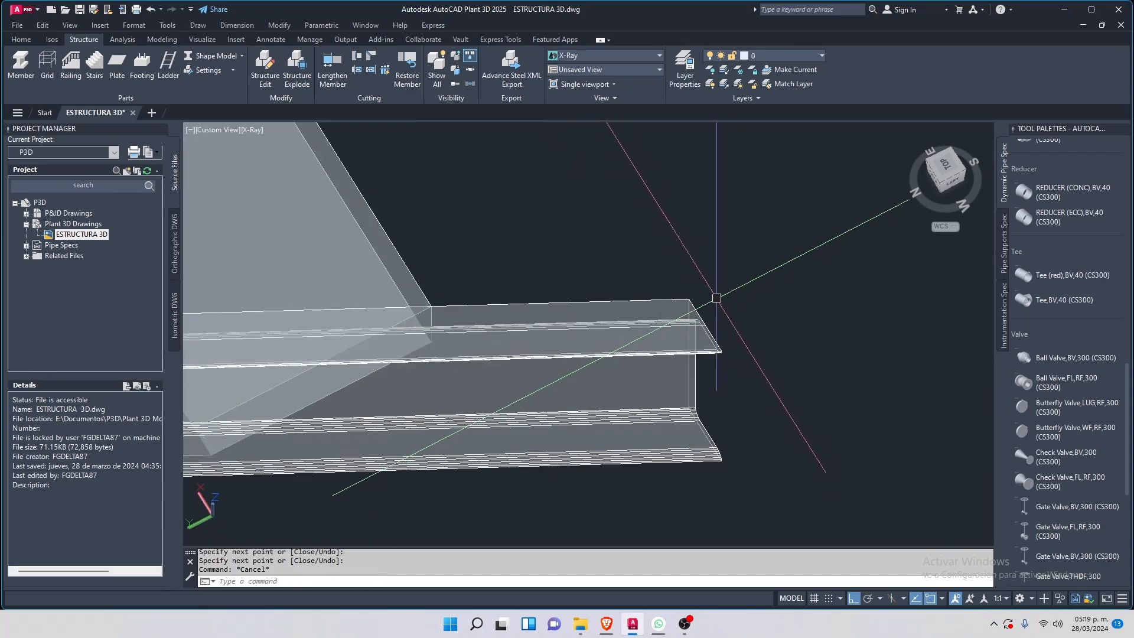
Switch the visual style to 2D Wireframe to view the upper flight's joint with the landing from above
middle_click_drag(725, 304, 529, 331, "shift")
scroll(527, 283, "down", 4)
middle_click_drag(526, 275, 425, 204)
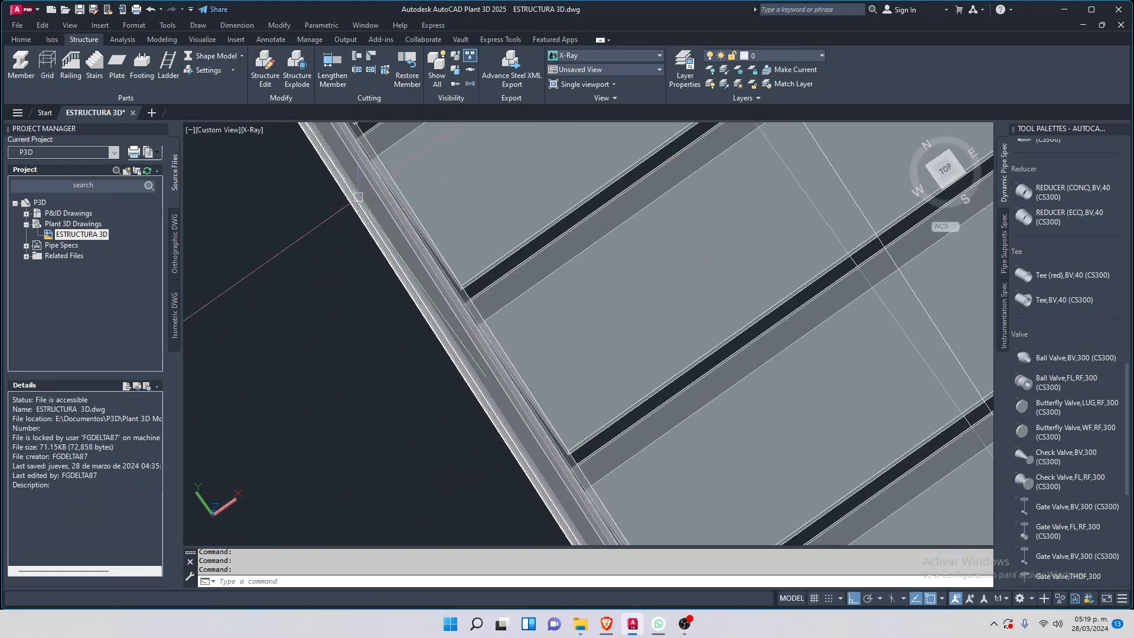
middle_click_drag(335, 137, 489, 271)
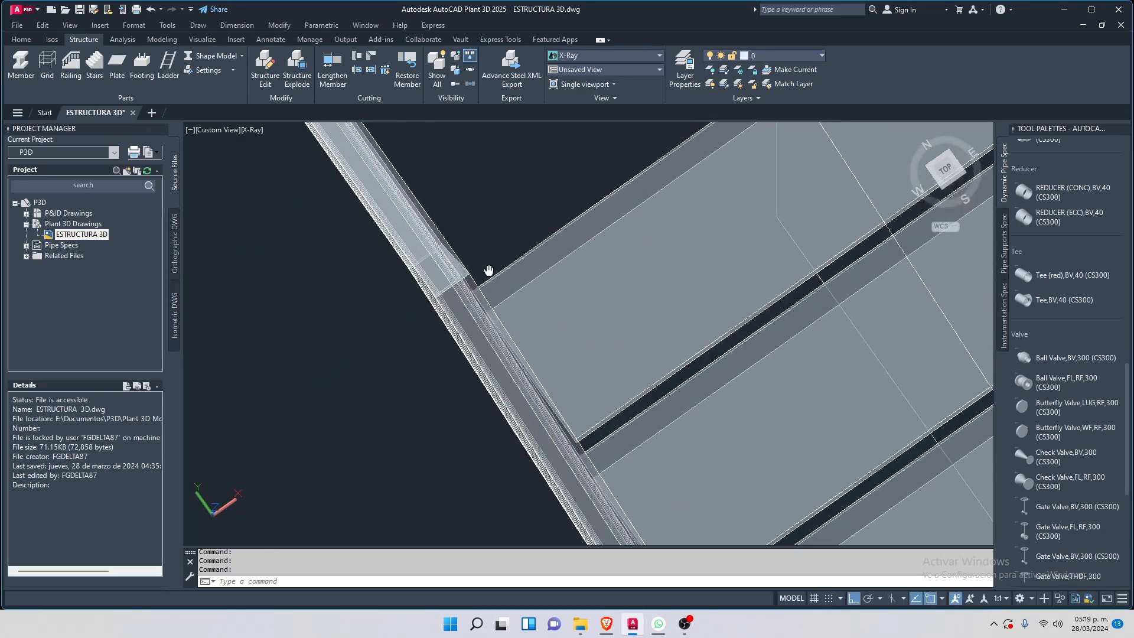
scroll(490, 331, "down", 2)
scroll(471, 309, "down", 3)
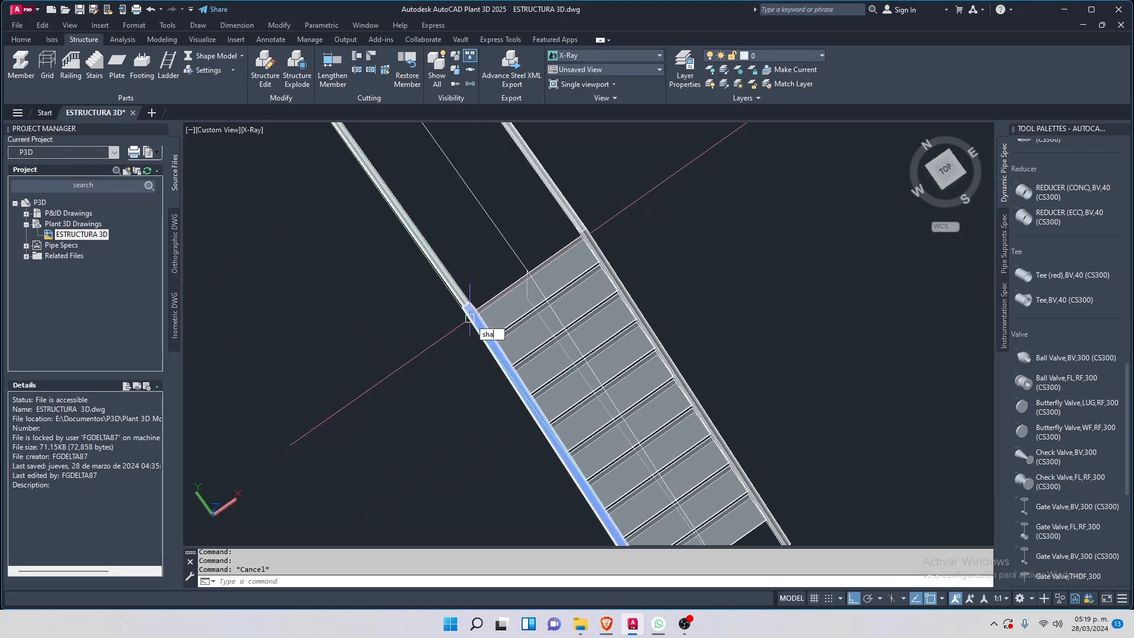
key("Return")
type("2")
key("Return")
scroll(470, 307, "up", 2)
scroll(469, 307, "down", 4)
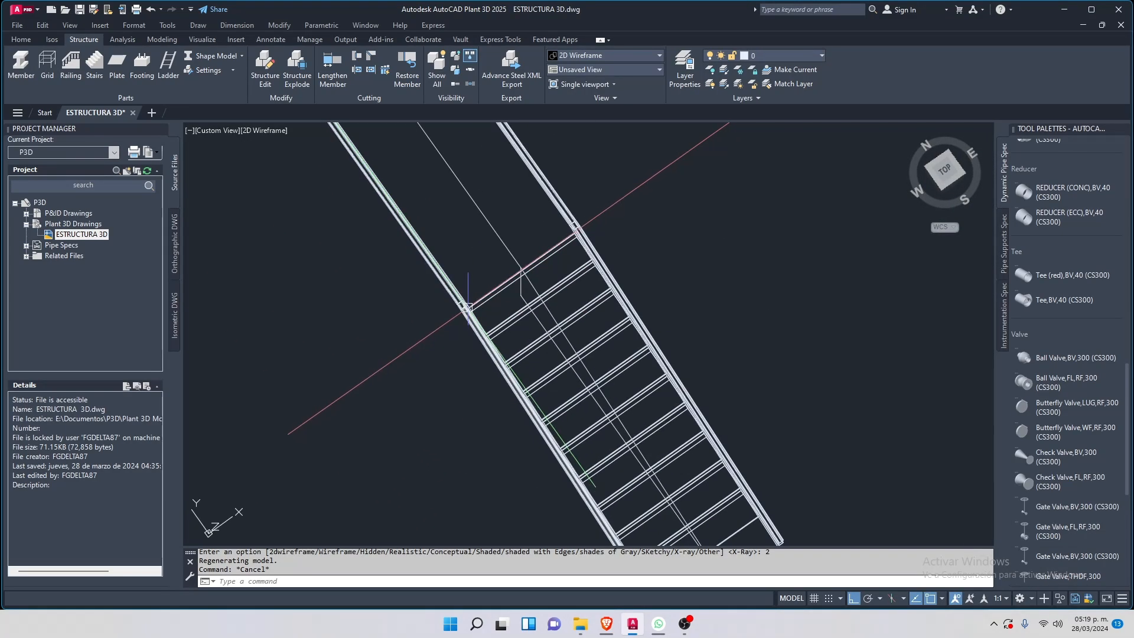
scroll(467, 306, "up", 2)
scroll(466, 305, "up", 3)
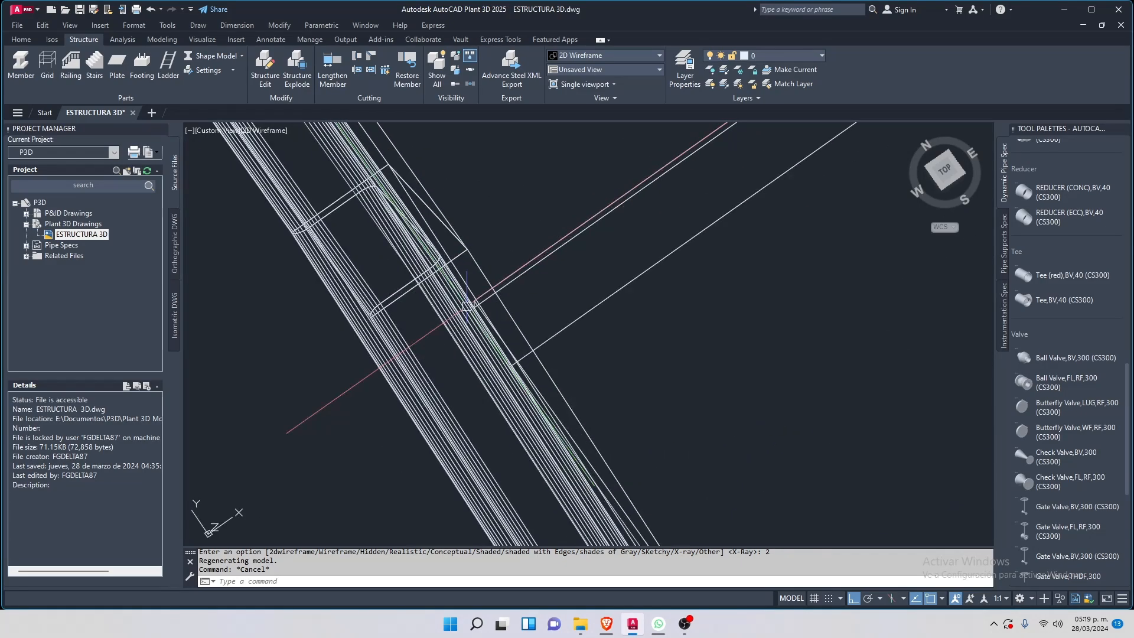
Change the visual style to Realistic
type("s")
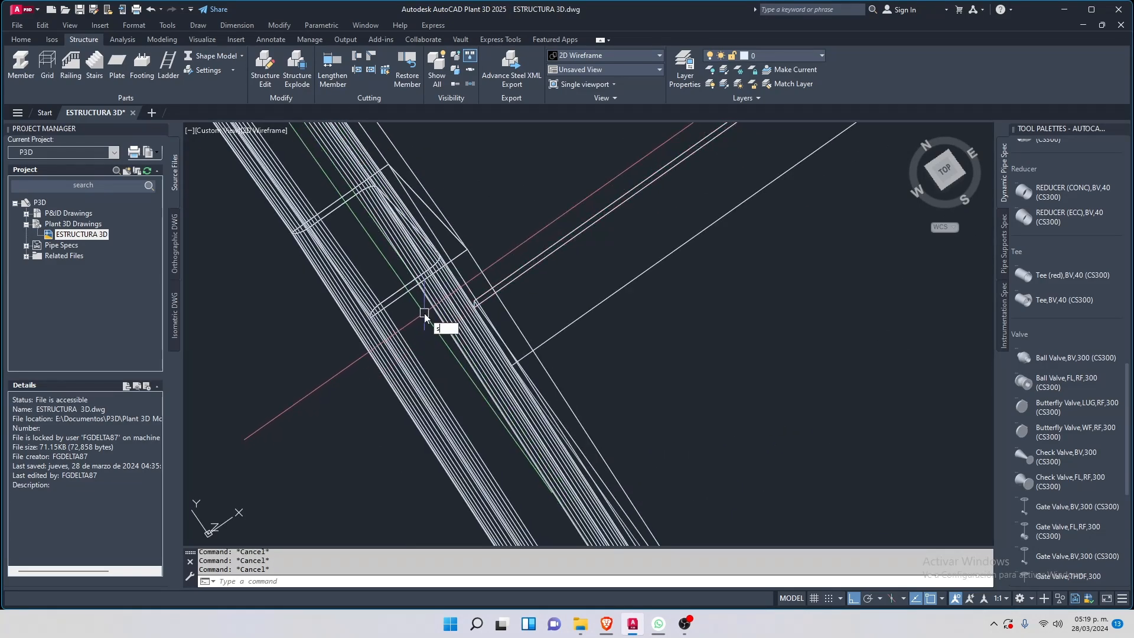
type("ha")
key("Return")
type("r")
key("Return")
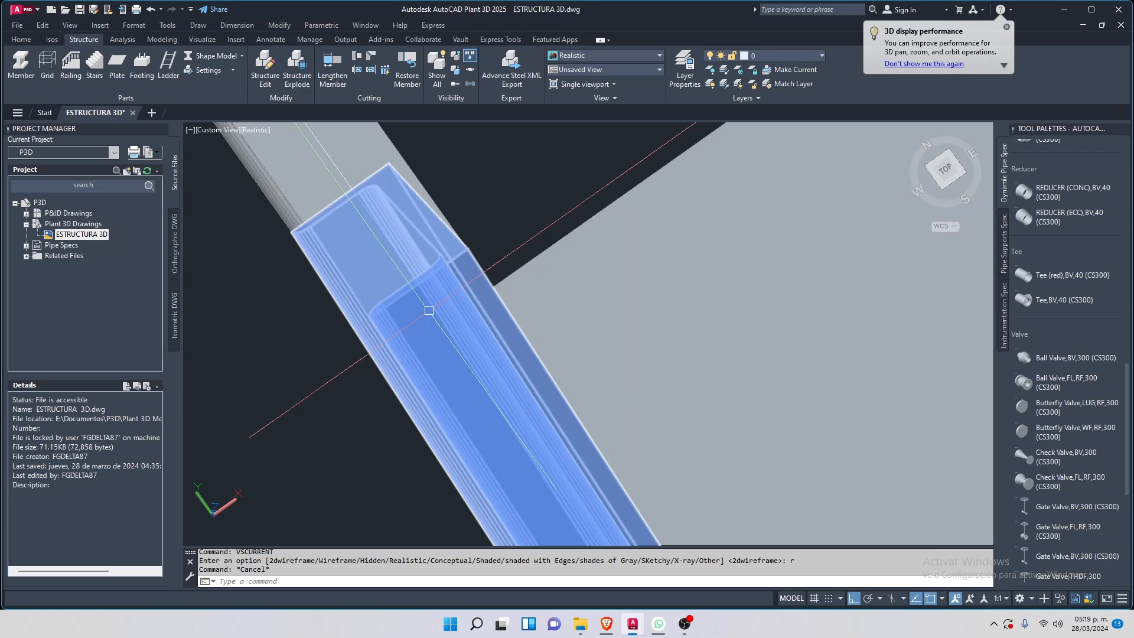
Select the new guide lines at the joint between the upper flight and the landing, excluding the stringer members
left_click(437, 311)
left_click(389, 230)
scroll(495, 402, "up", 1)
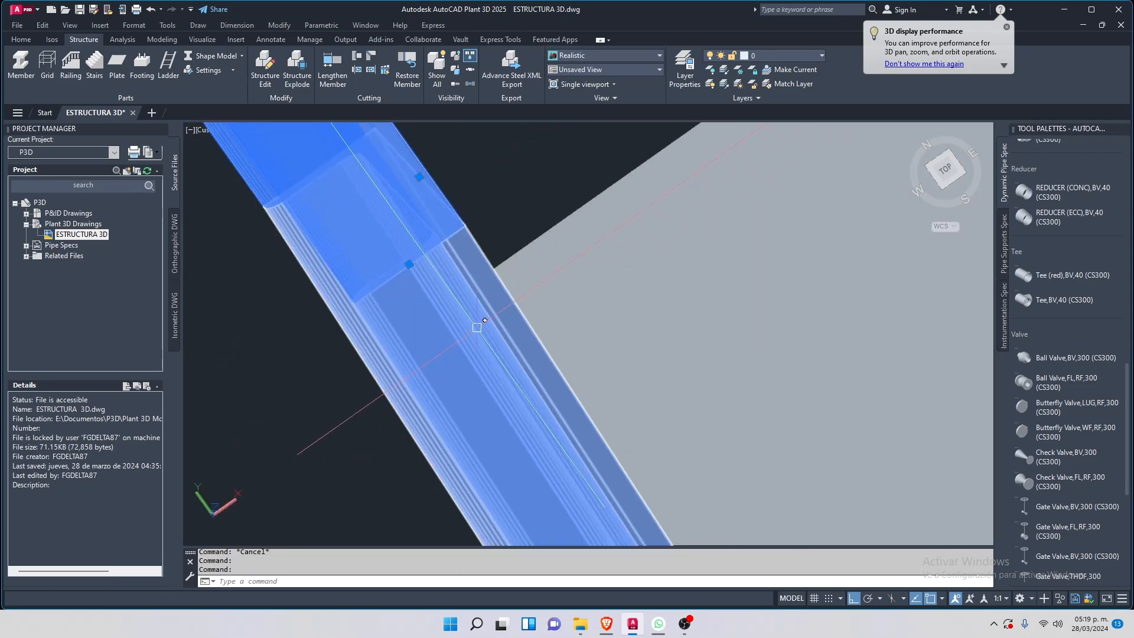
scroll(477, 327, "down", 2)
key("Escape")
left_click(425, 268)
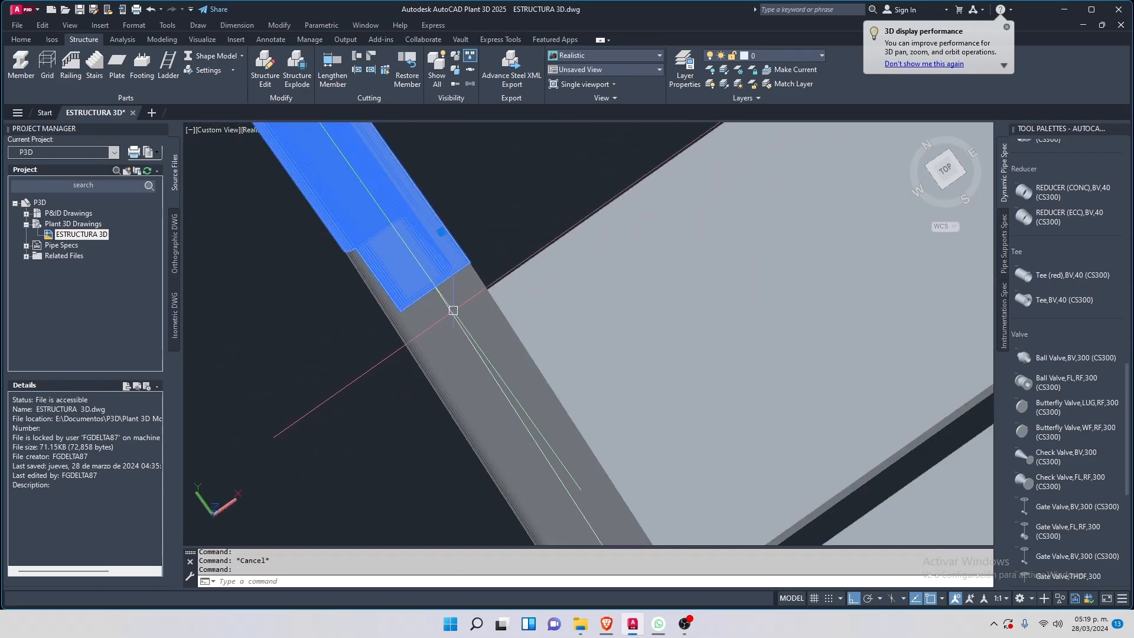
left_click(459, 185)
left_click(366, 247)
left_click(349, 241, "shift")
left_click(442, 390, "shift")
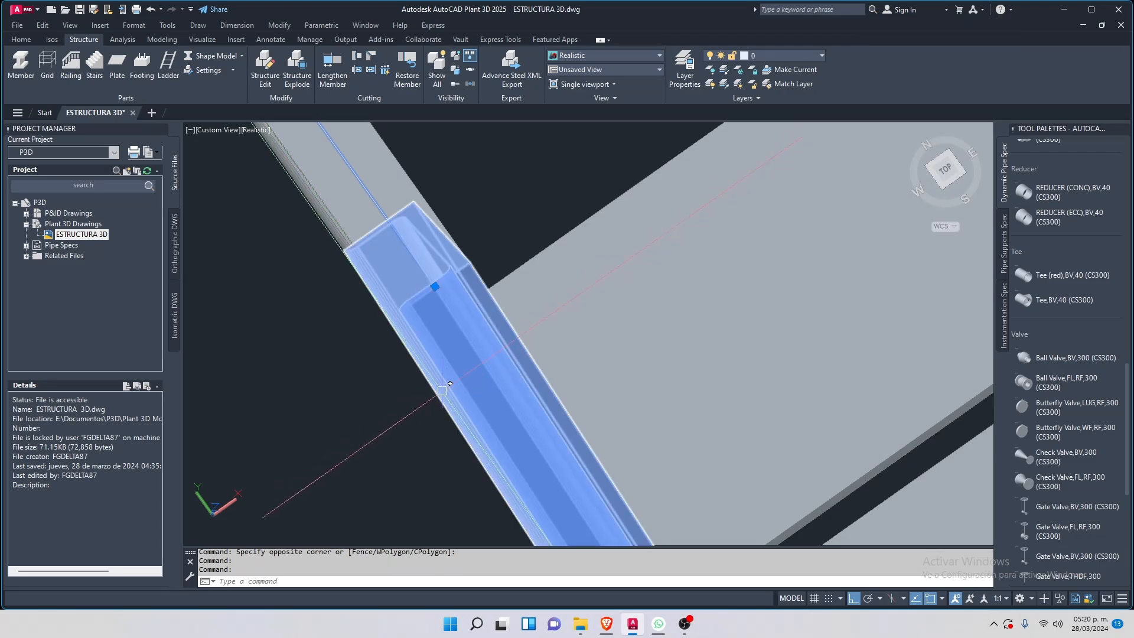
scroll(479, 357, "down", 4)
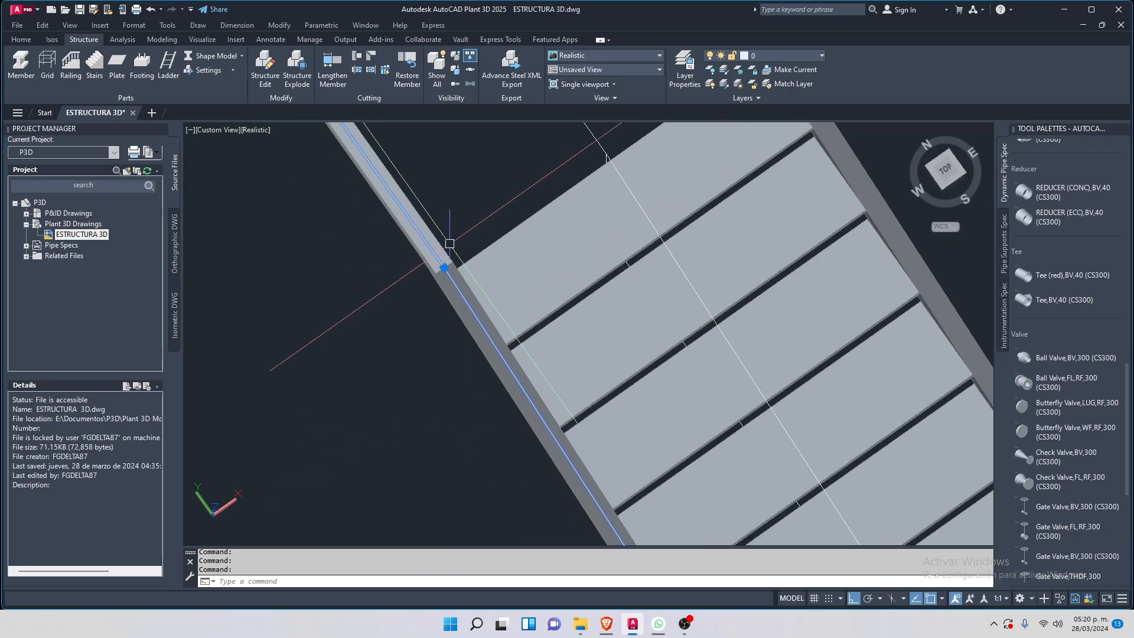
Add the lower flight's guide line to the selection at its joint with the landing
middle_click_drag(375, 178, 623, 418)
scroll(622, 418, "up", 1)
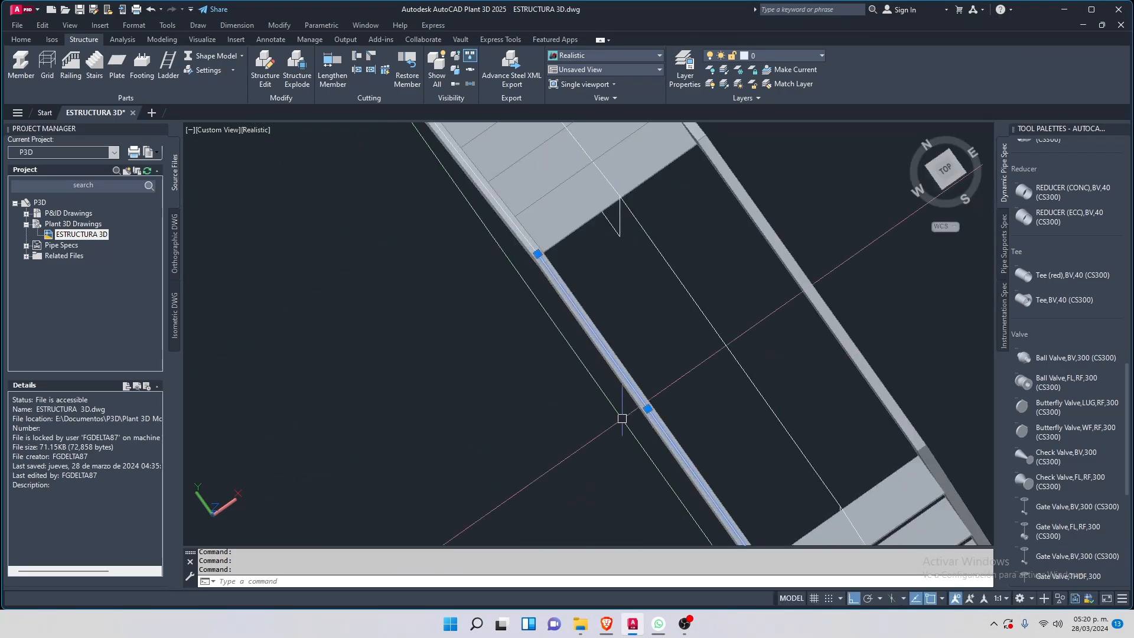
scroll(519, 251, "down", 2)
middle_click_drag(395, 148, 596, 479)
scroll(596, 480, "down", 1)
scroll(599, 437, "up", 2)
middle_click_drag(598, 422, 443, 247)
scroll(444, 248, "down", 3)
scroll(542, 378, "up", 6)
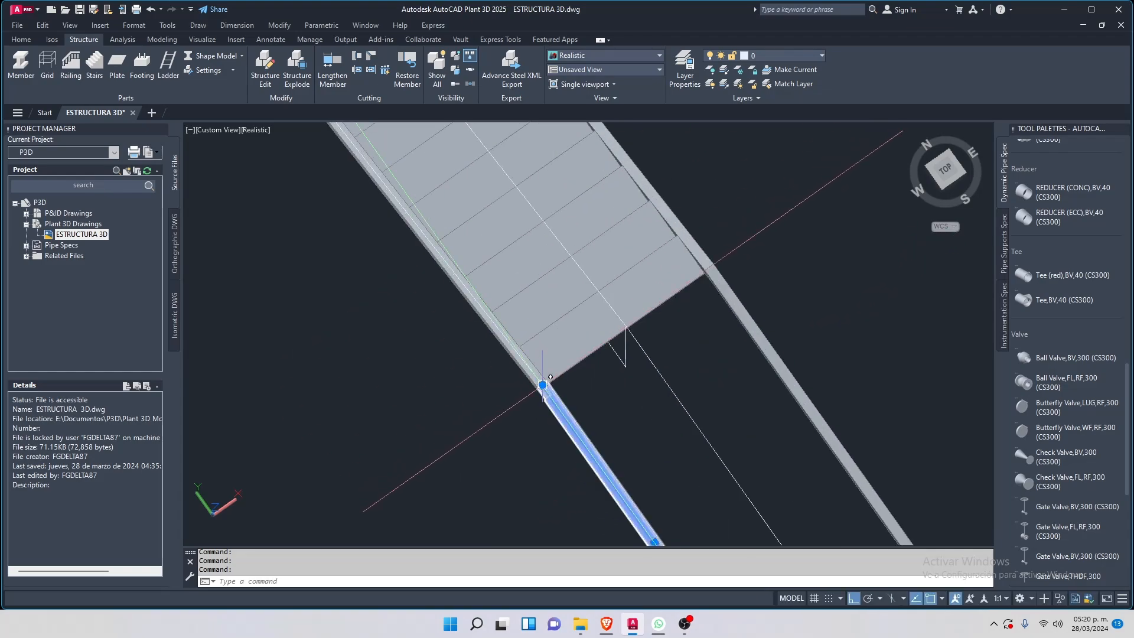
scroll(543, 378, "down", 6)
scroll(542, 373, "up", 1)
scroll(542, 373, "up", 1)
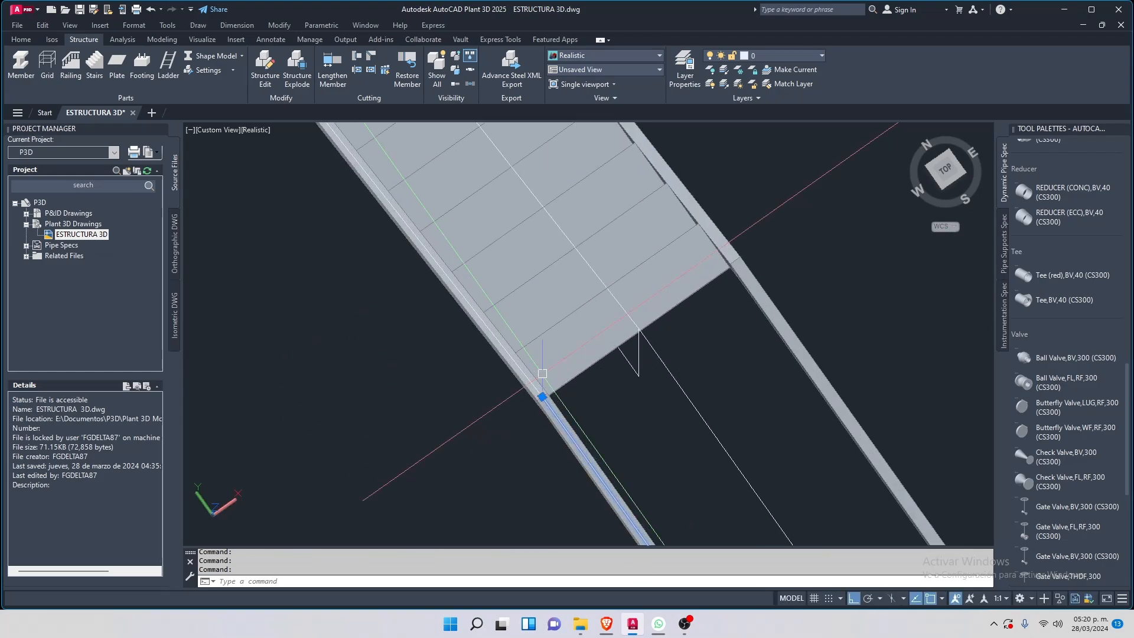
scroll(539, 376, "up", 3)
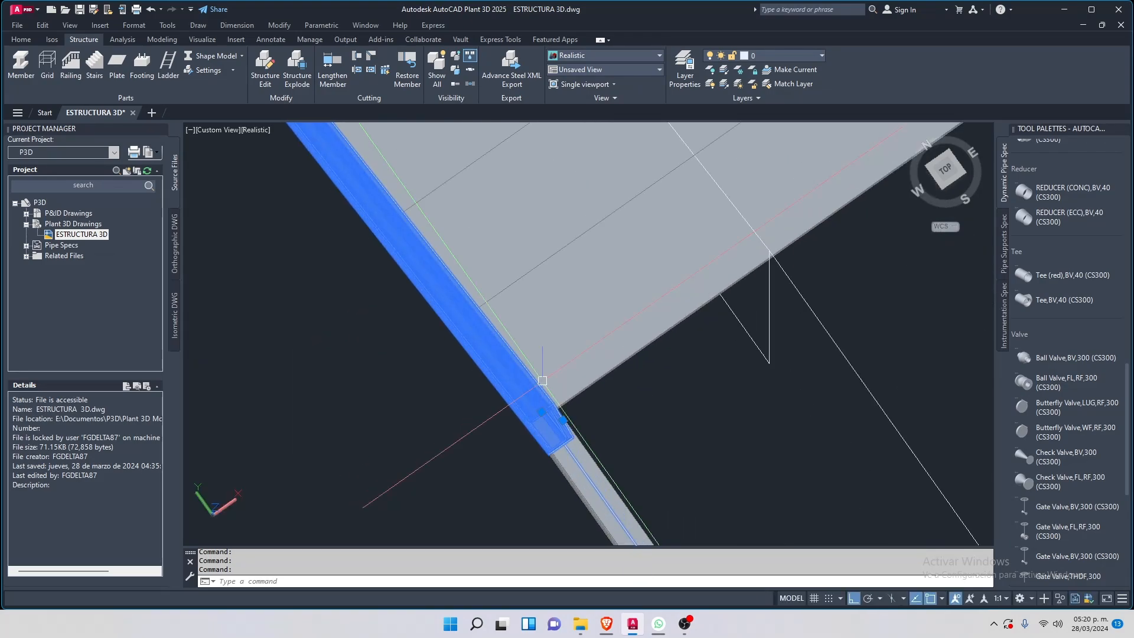
left_click(436, 488)
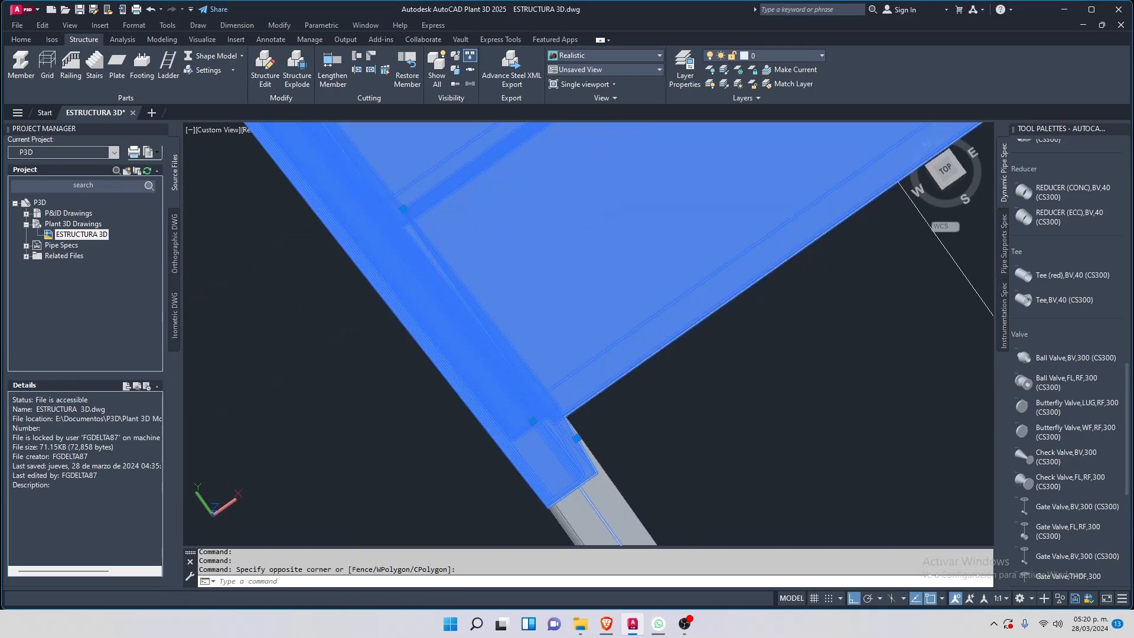
Copy the selected guide lines from the end of their stringer to the matching end of the opposite parallel stringer
scroll(526, 407, "down", 5)
middle_click_drag(296, 172, 595, 506)
middle_click_drag(366, 177, 519, 408)
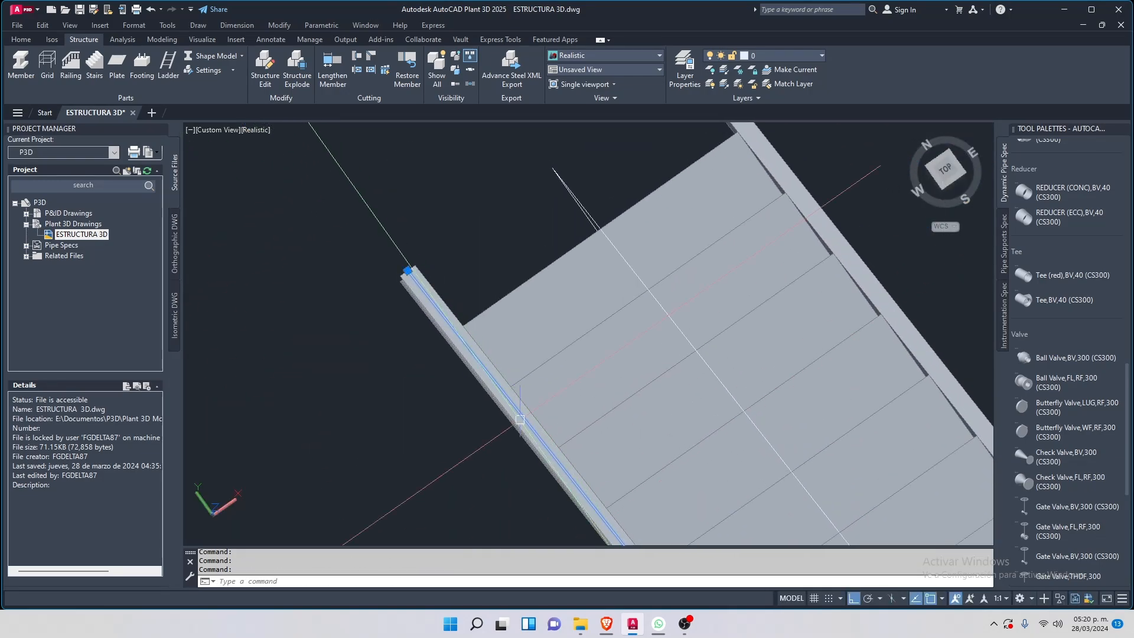
scroll(468, 325, "up", 4)
scroll(324, 177, "up", 3)
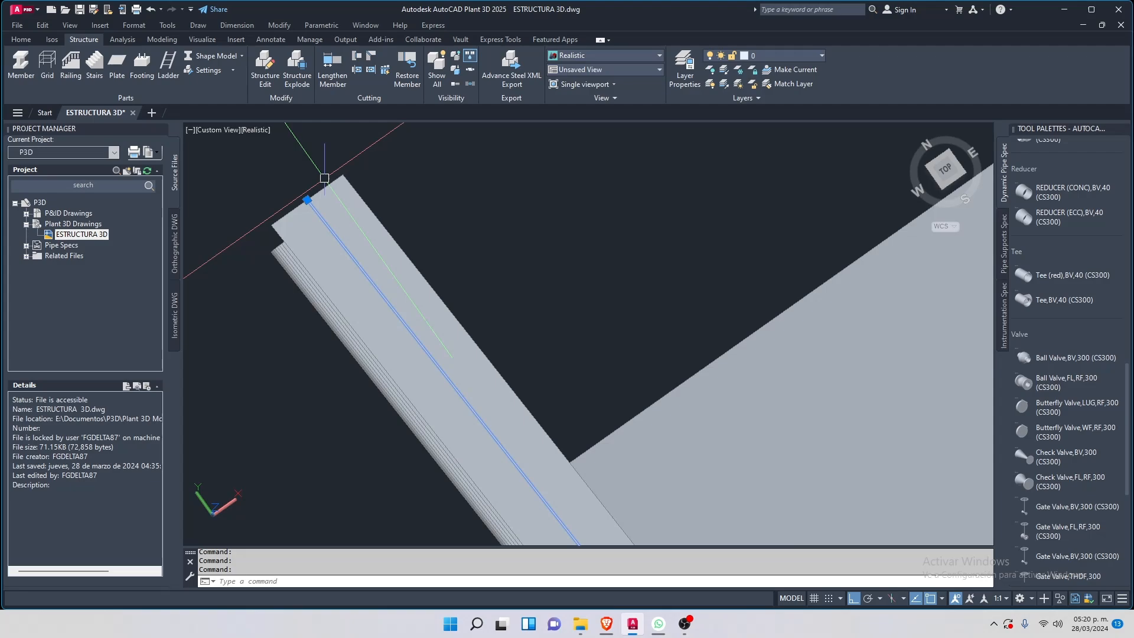
left_click(311, 195)
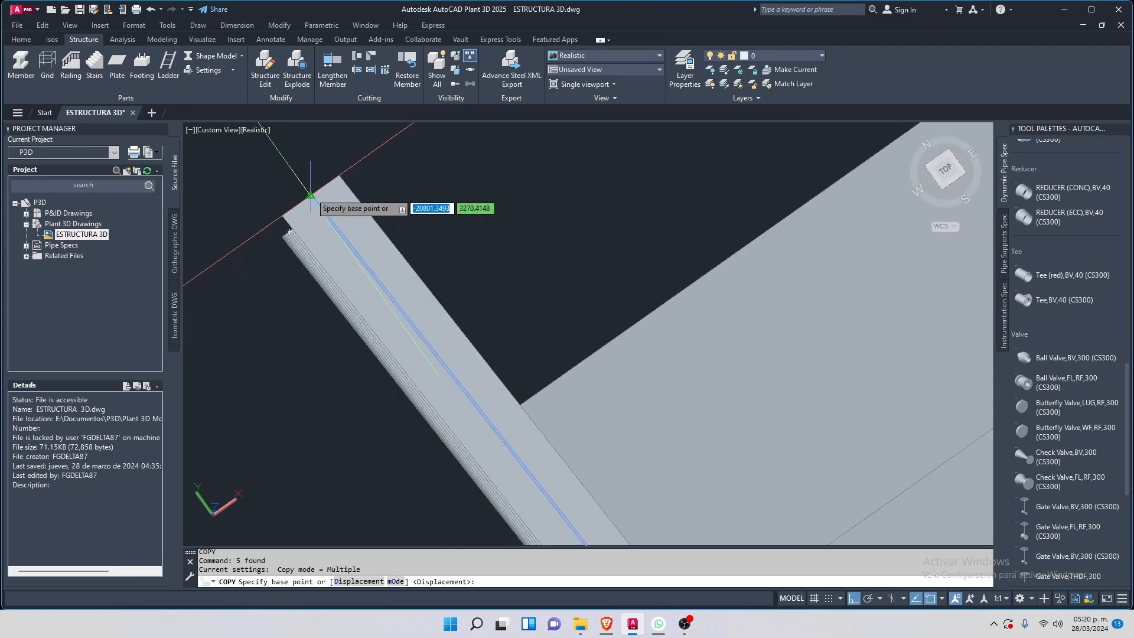
scroll(391, 242, "up", 6)
mouse_move(391, 241)
middle_mouse_down()
mouse_move(678, 170)
mouse_move(564, 266)
mouse_move(537, 247)
mouse_move(384, 254)
middle_mouse_up()
scroll(405, 356, "down", 7)
scroll(514, 273, "up", 2)
scroll(414, 317, "up", 3)
middle_click_drag(414, 317, 214, 328)
scroll(257, 325, "down", 5)
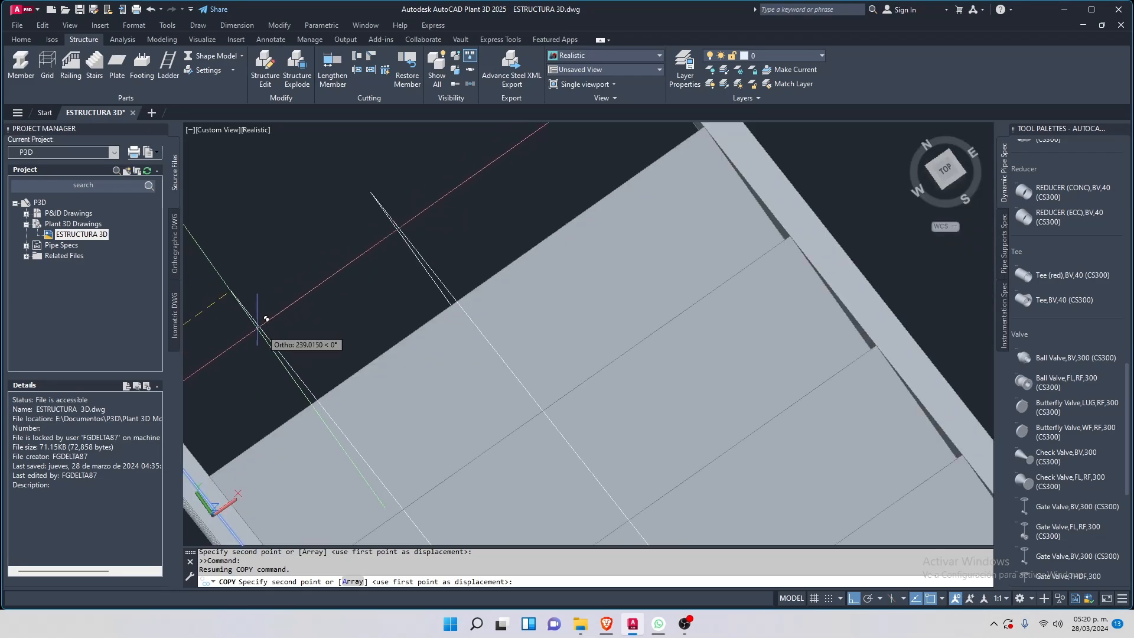
middle_click_drag(576, 204, 349, 354)
scroll(406, 169, "down", 2)
scroll(406, 170, "up", 5)
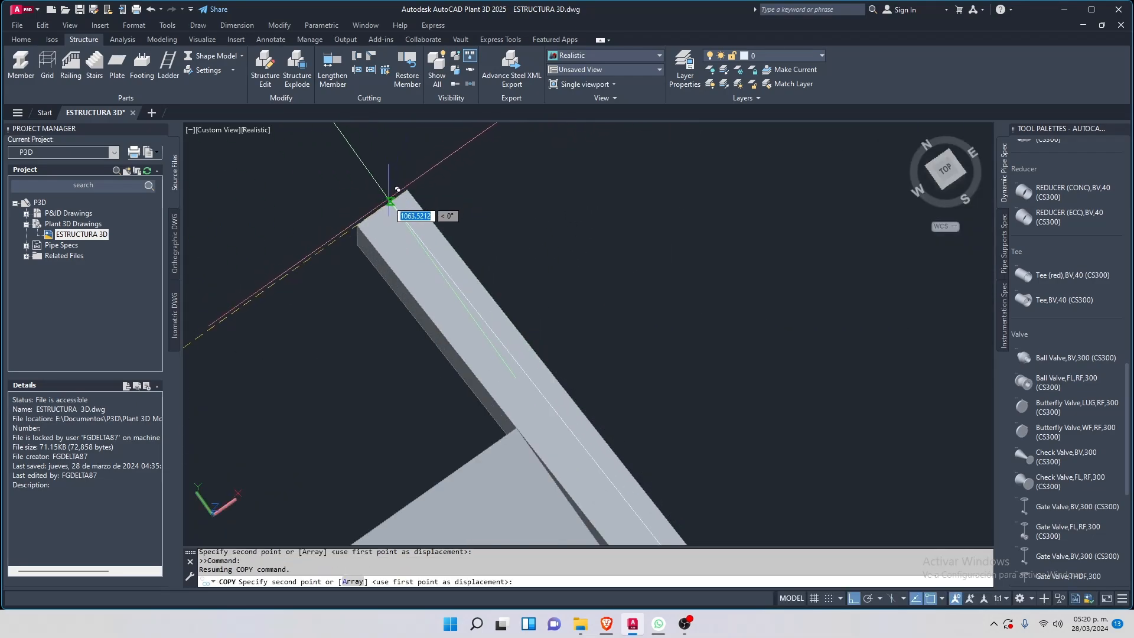
left_click(391, 198)
key("Escape")
Copy the rectangular landing outline from the separate wireframe guide lines onto the landing corner where the stair stringers meet
scroll(373, 180, "down", 4)
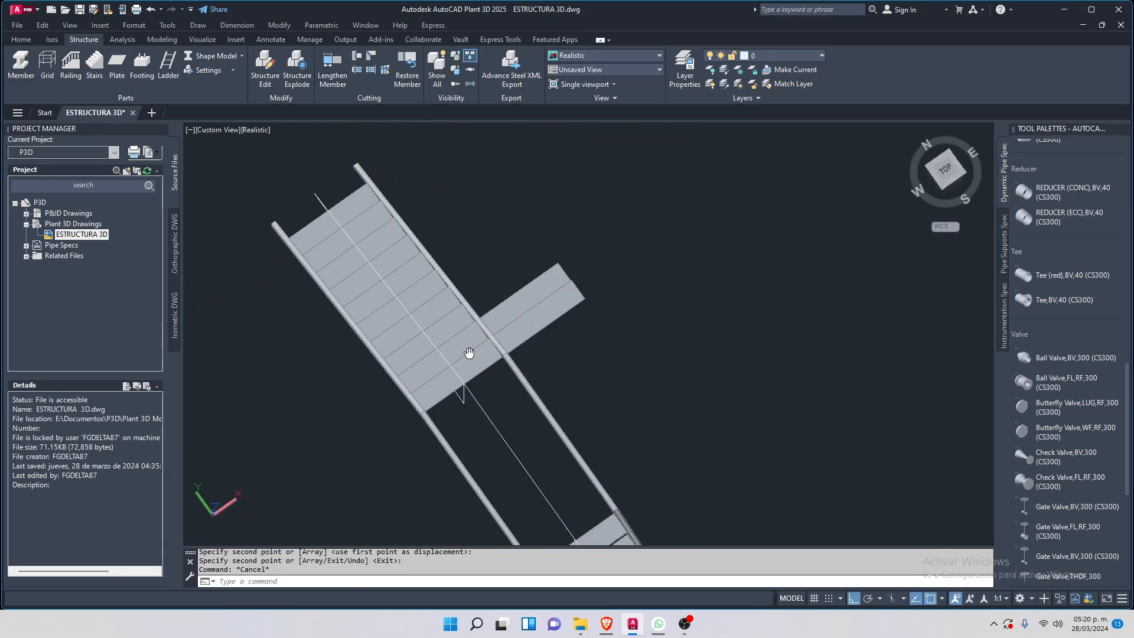
middle_click_drag(469, 353, 388, 248)
middle_click_drag(399, 331, 561, 358, "shift")
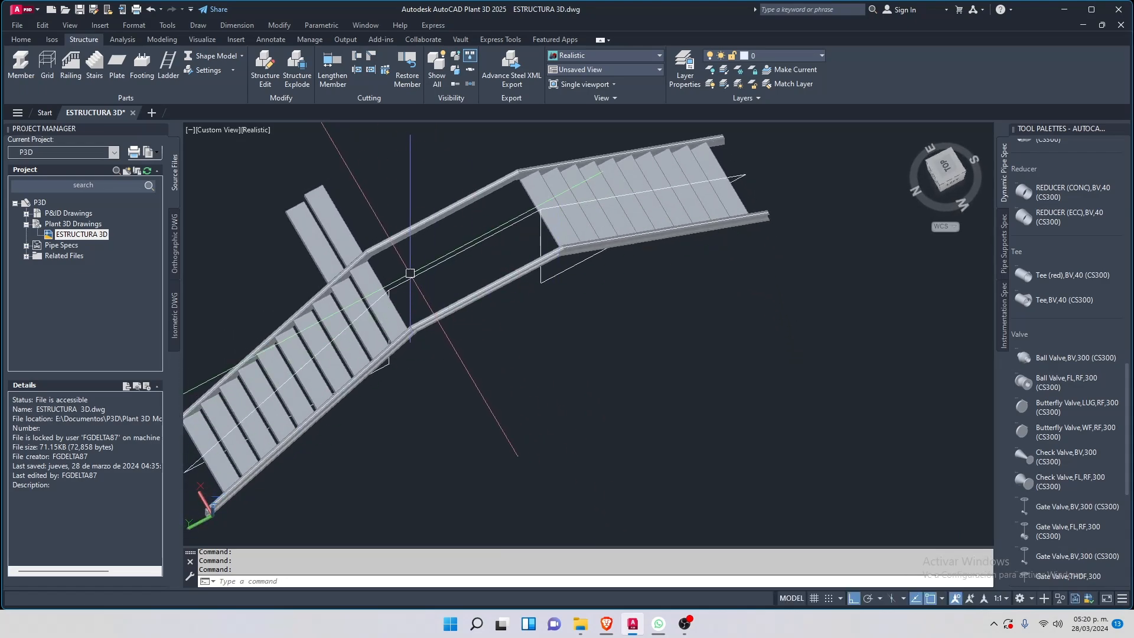
scroll(410, 273, "up", 5)
scroll(372, 255, "down", 3)
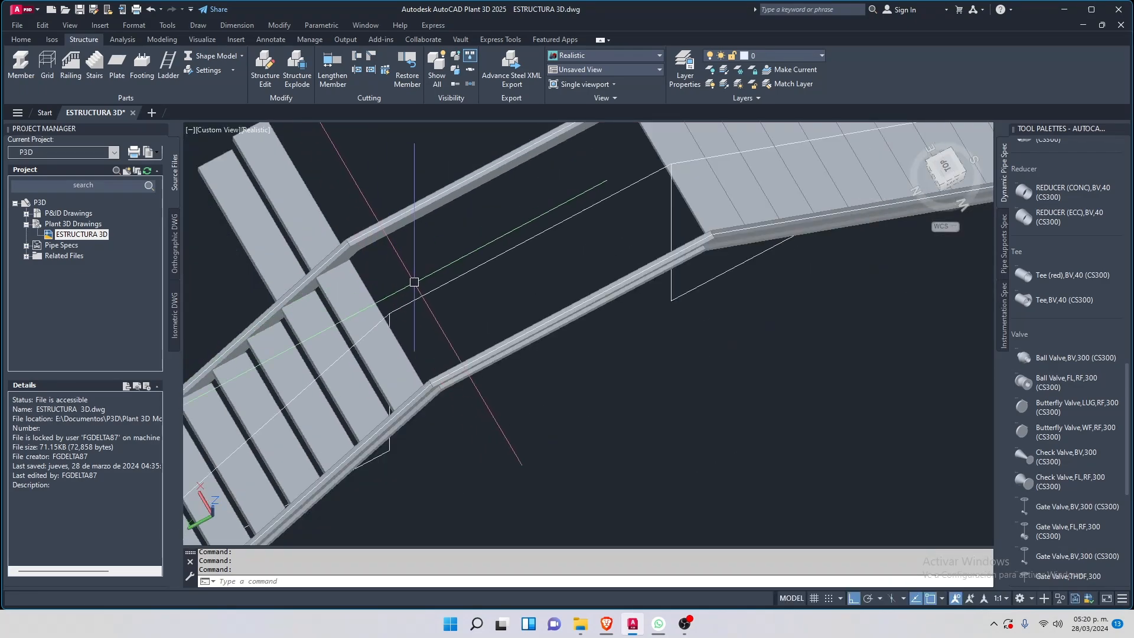
scroll(414, 281, "down", 5)
scroll(501, 243, "up", 3)
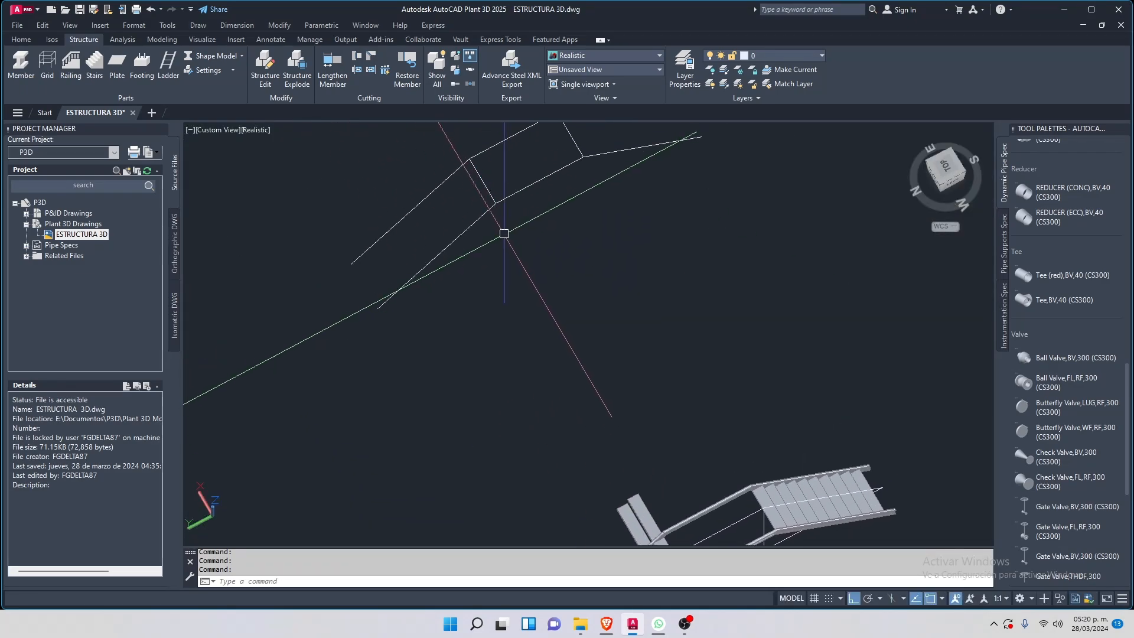
type("co")
key("space")
left_click(496, 203)
scroll(592, 362, "up", 4)
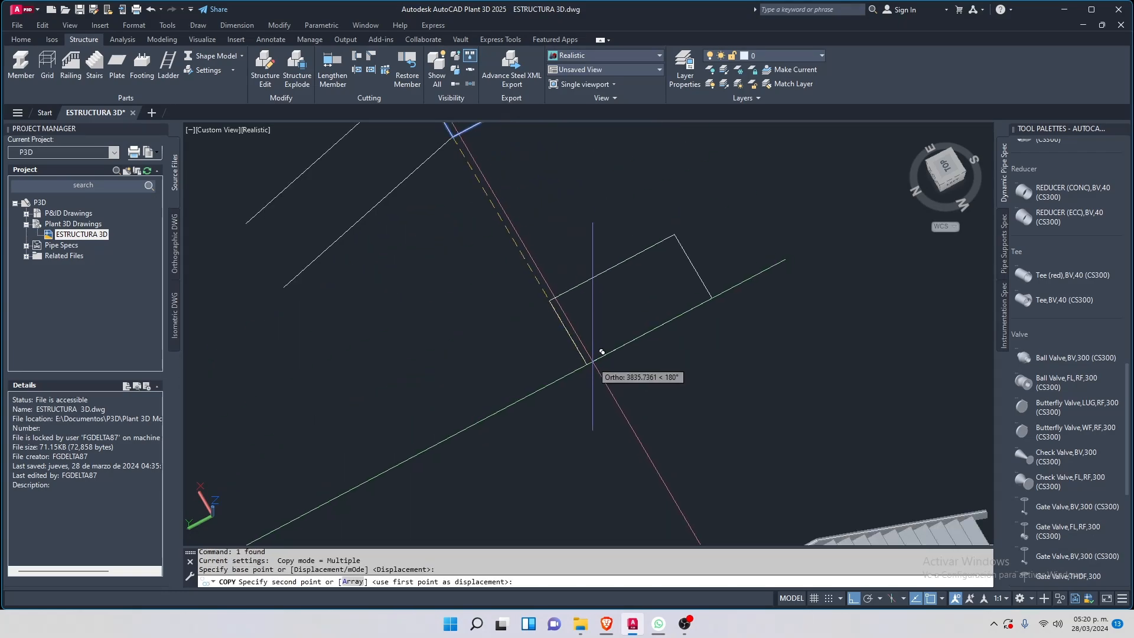
middle_click_drag(659, 532, 378, 260)
scroll(387, 250, "up", 6)
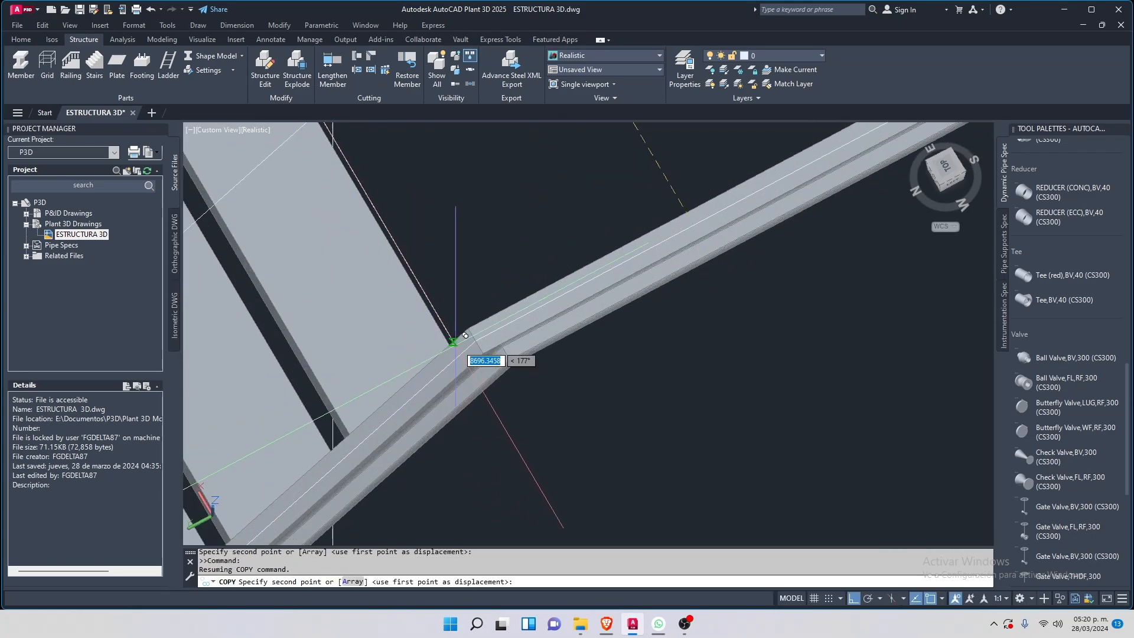
key("Escape")
scroll(413, 360, "down", 4)
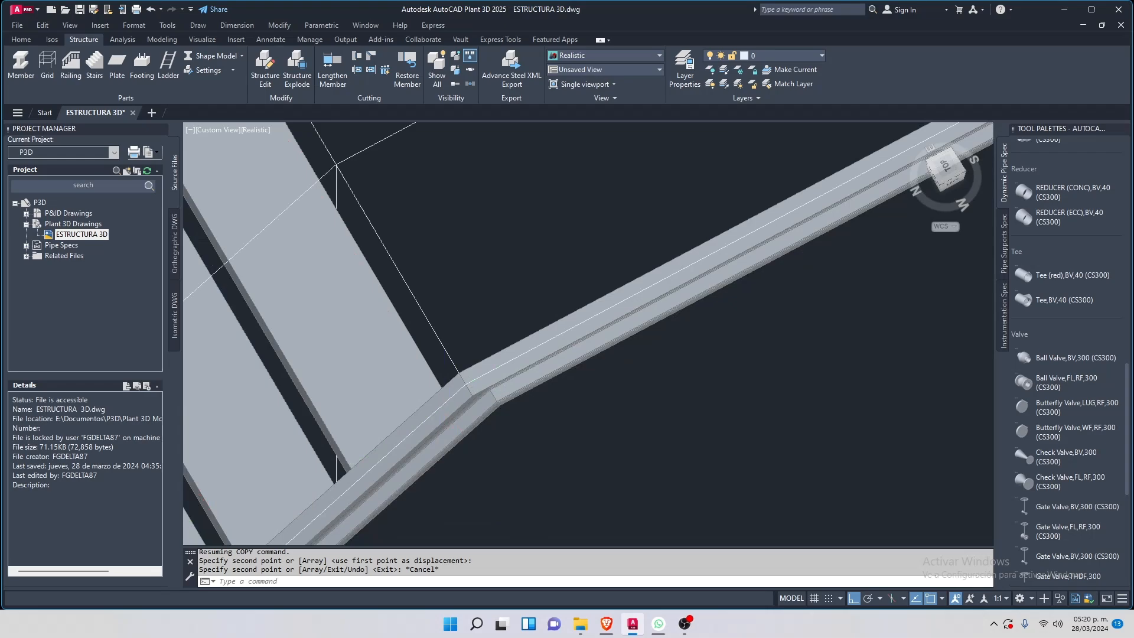
scroll(373, 395, "down", 3)
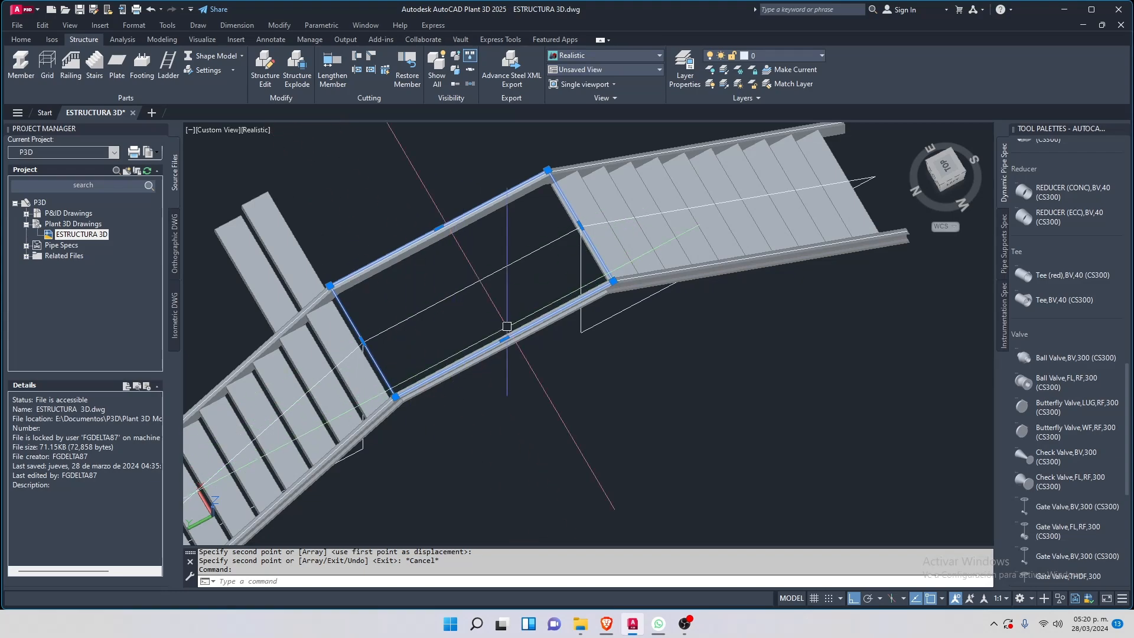
Examine the finished reference platform over the red and yellow pipes, focusing on its landing grating and railings
scroll(562, 250, "down", 3)
middle_click_drag(543, 271, 466, 230, "shift")
scroll(314, 172, "up", 4)
middle_click_drag(313, 172, 552, 372)
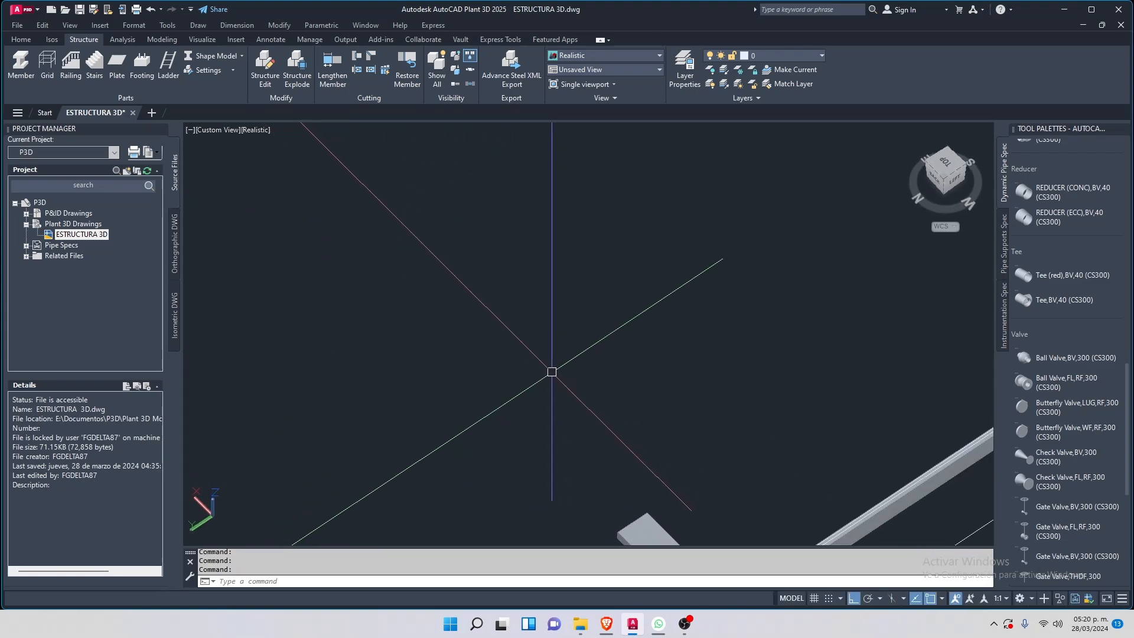
scroll(514, 362, "down", 2)
scroll(499, 361, "up", 2)
scroll(480, 353, "down", 6)
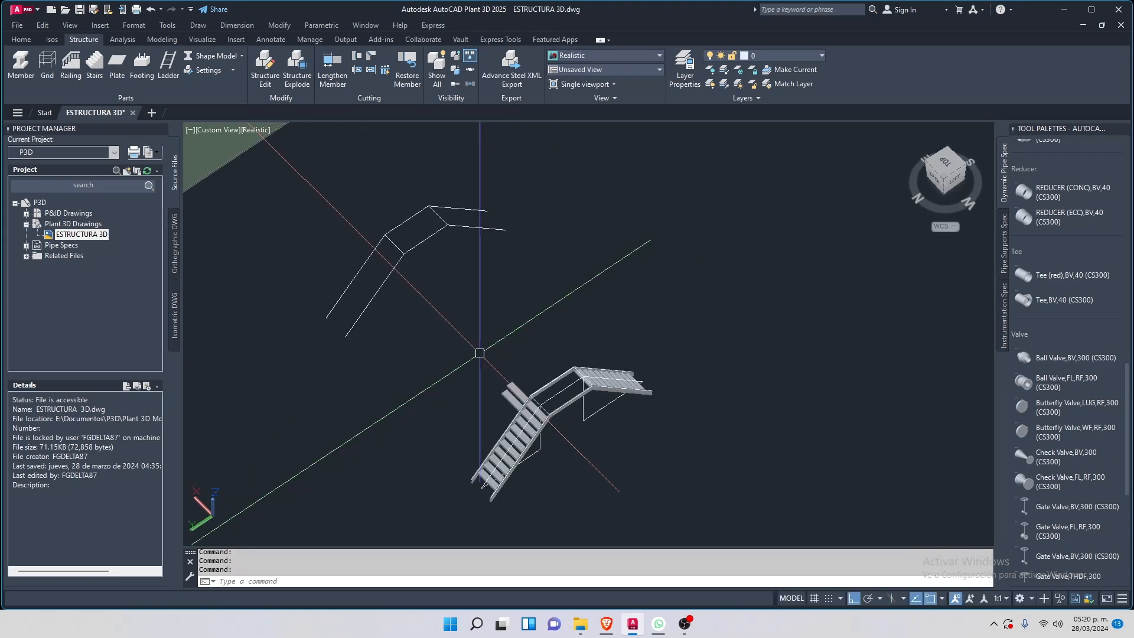
scroll(390, 233, "up", 1)
middle_click_drag(390, 232, 482, 380)
scroll(481, 380, "down", 2)
middle_click_drag(265, 225, 402, 339)
scroll(390, 290, "up", 1)
scroll(423, 313, "up", 3)
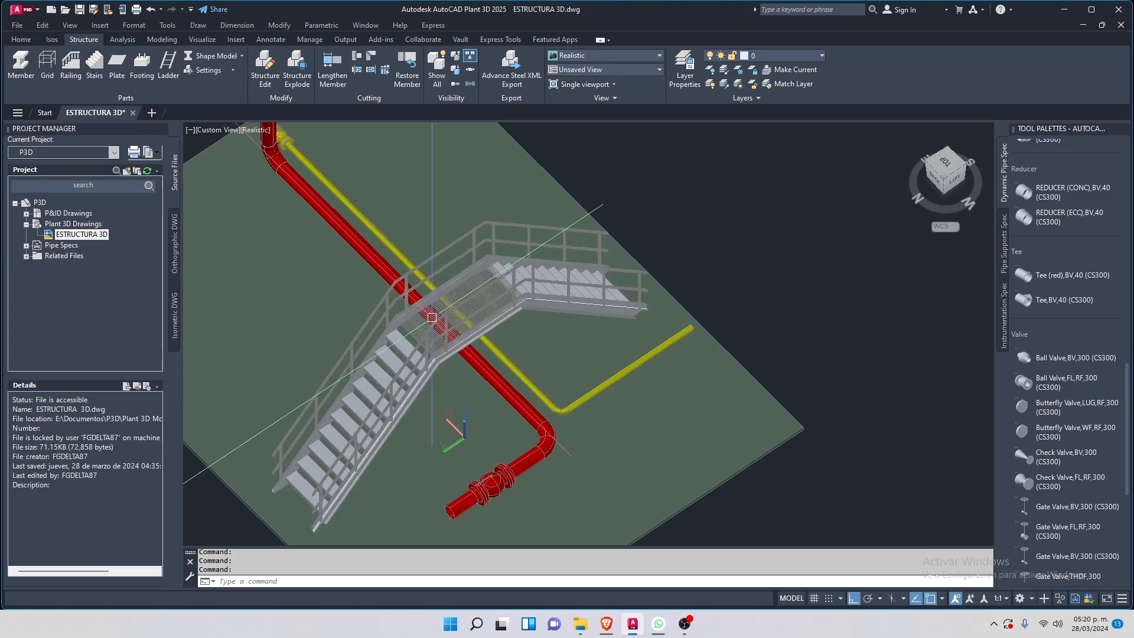
scroll(440, 319, "down", 2)
scroll(446, 322, "up", 3)
scroll(459, 331, "up", 4)
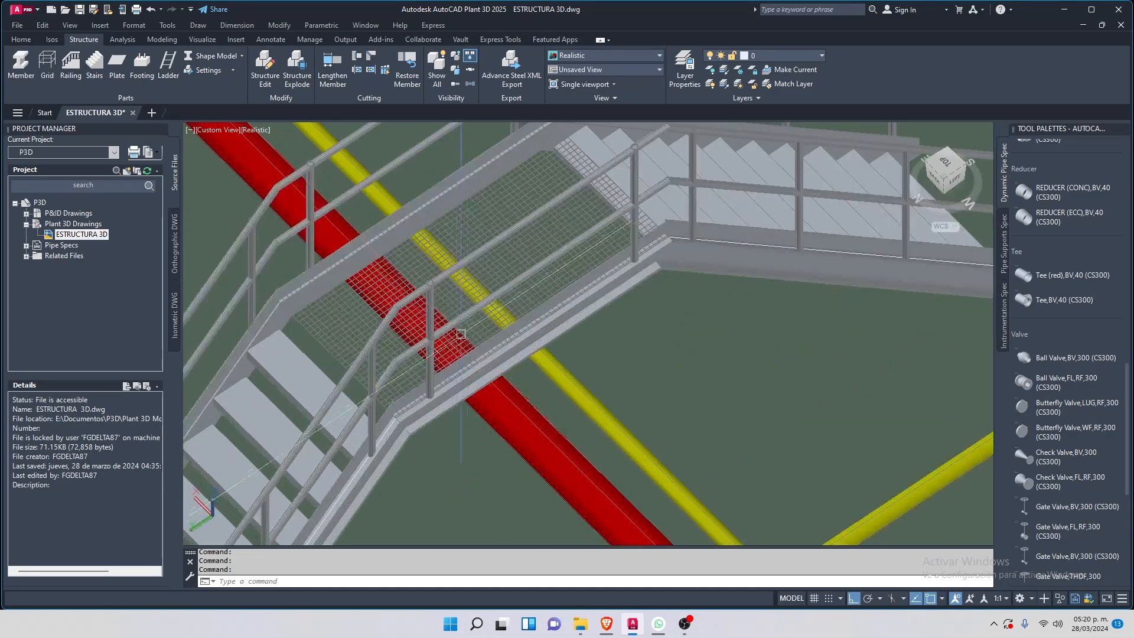
middle_click_drag(461, 331, 523, 288, "shift")
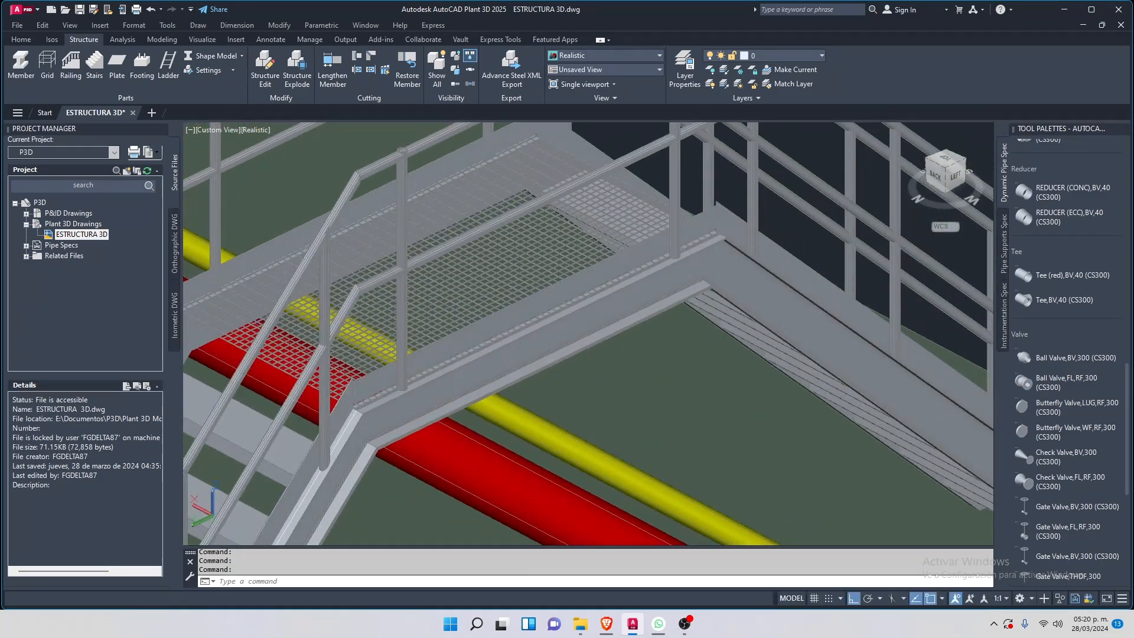
Configure a grating for the new landing with ASTM A242 material, thickness 5, bottom justification and an existing polyline as its shape
scroll(412, 248, "down", 6)
scroll(632, 384, "down", 3)
middle_click_drag(690, 421, 366, 272)
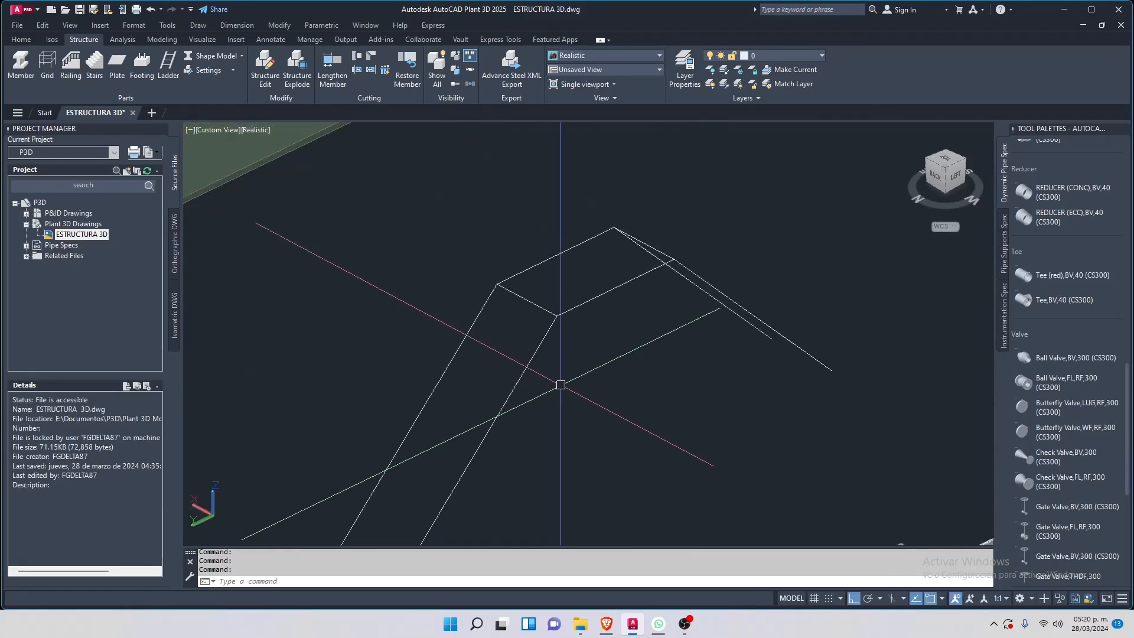
middle_click_drag(910, 494, 587, 344)
scroll(367, 181, "up", 6)
middle_click_drag(368, 181, 462, 313)
scroll(462, 313, "up", 4)
scroll(437, 306, "down", 5)
scroll(453, 312, "down", 2)
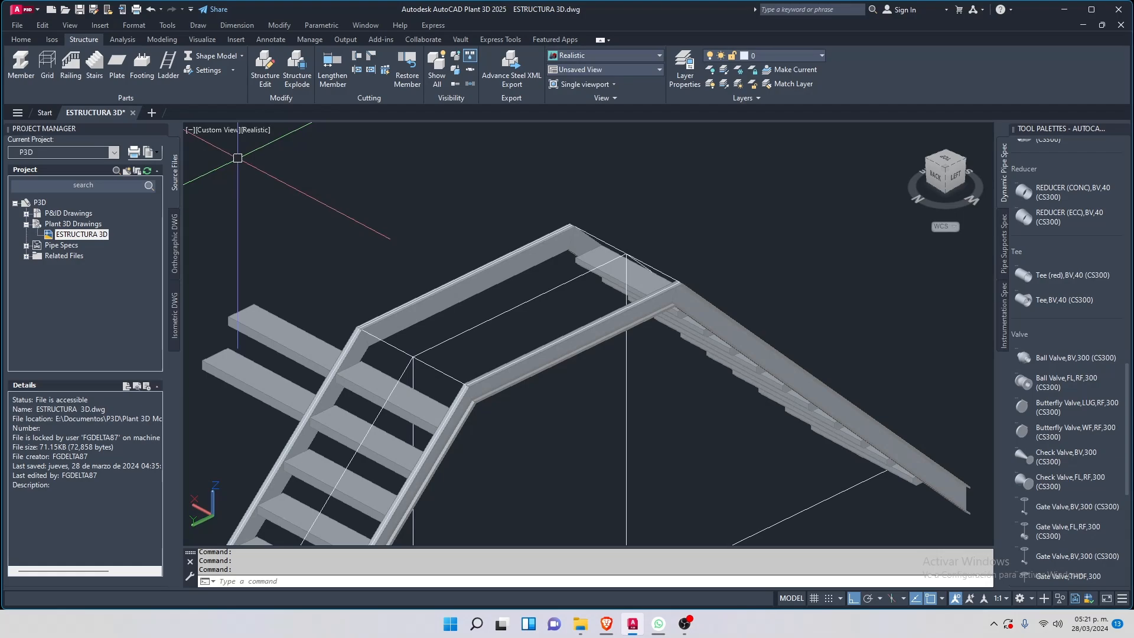
left_click(118, 67)
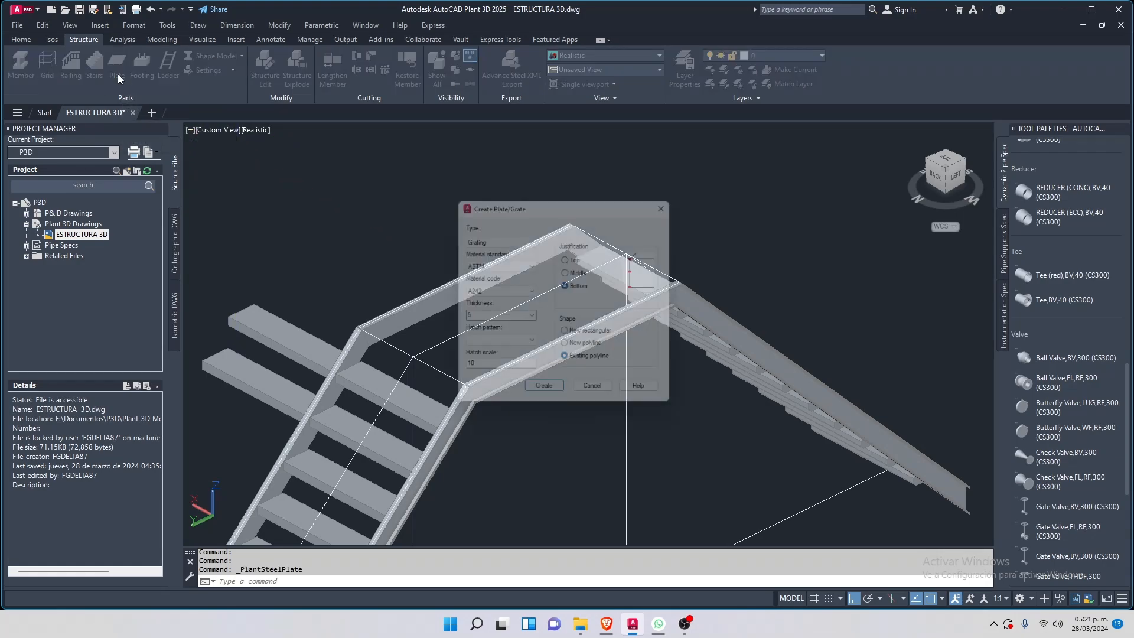
left_click(494, 238)
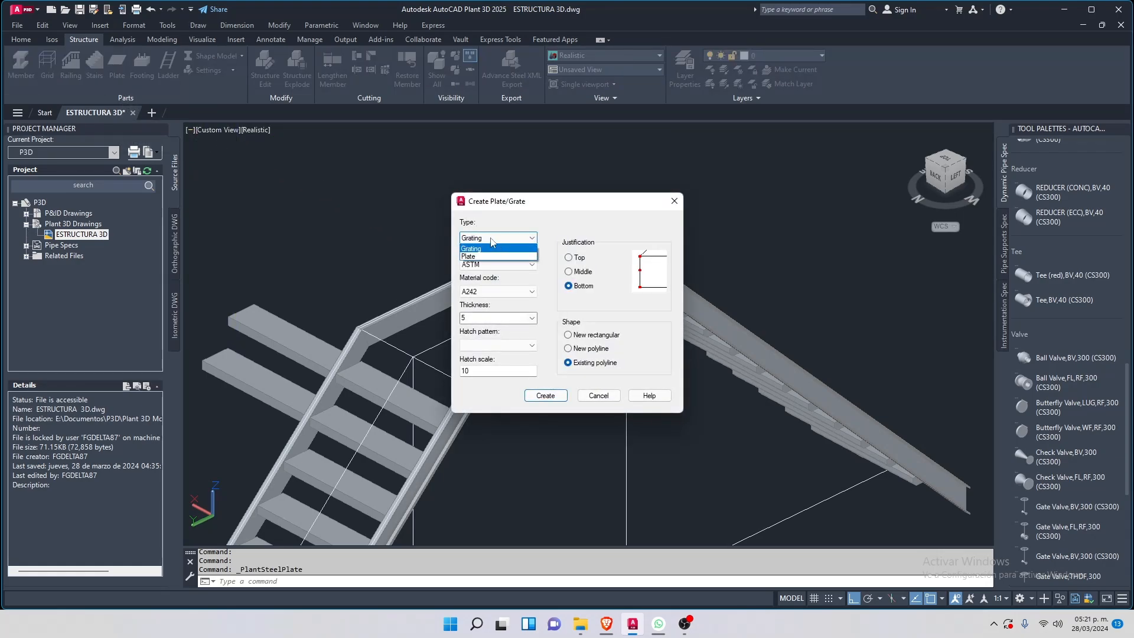
left_click(493, 238)
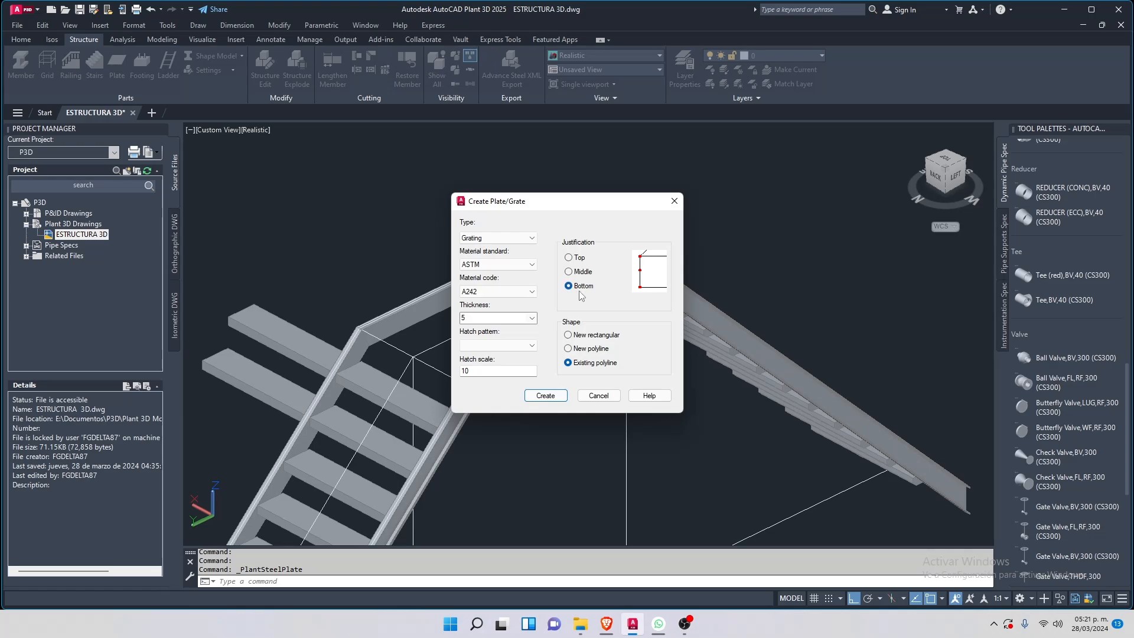
left_click(493, 292)
left_click(515, 302)
left_click(545, 396)
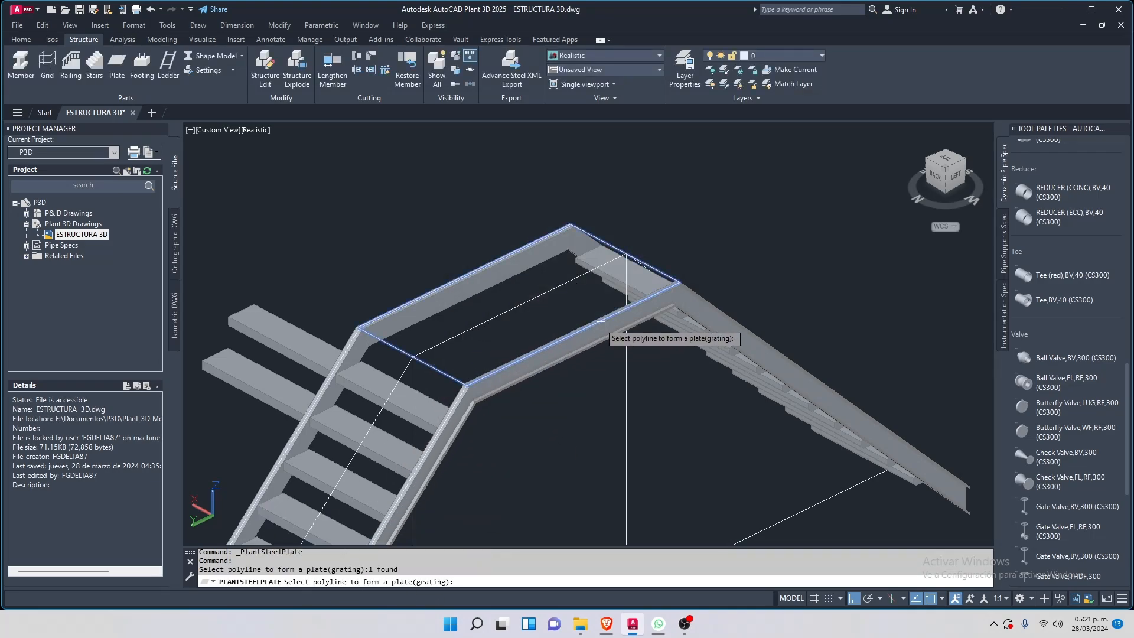
Form the landing grating from the rectangular polyline between the two stair flights
left_click(588, 271)
key("Return")
key("Escape")
scroll(570, 370, "down", 1)
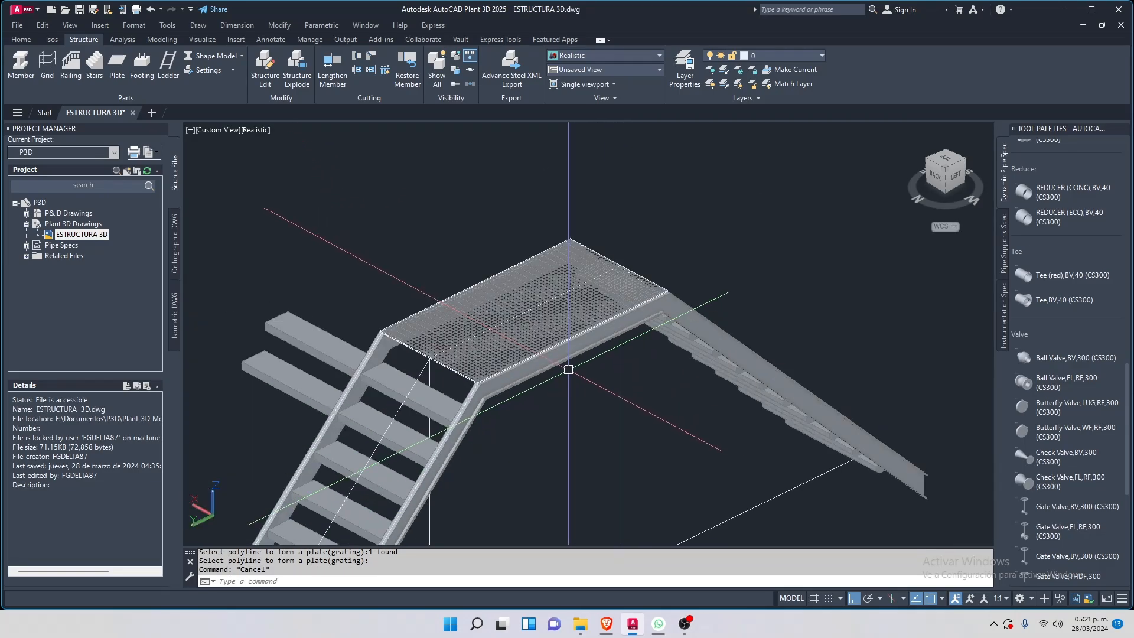
Inspect the stair flight and its stringer members below the new landing grating
middle_click_drag(572, 369, 544, 332, "shift")
middle_click_drag(405, 427, 572, 296)
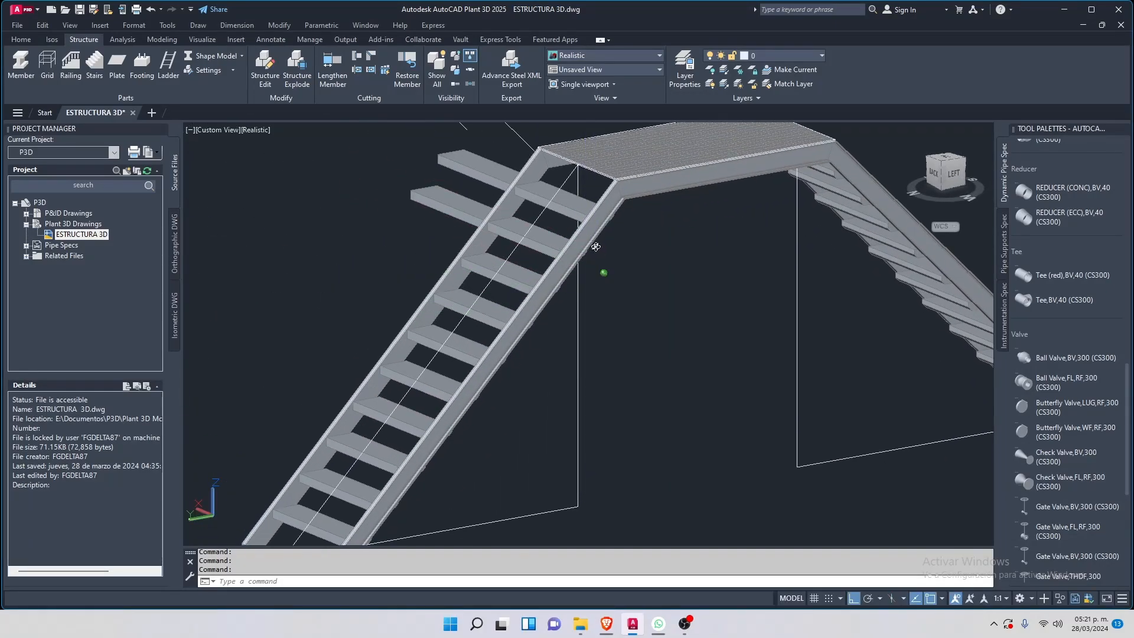
middle_click_drag(595, 245, 556, 275, "shift")
middle_click_drag(658, 241, 604, 300)
left_click(473, 351)
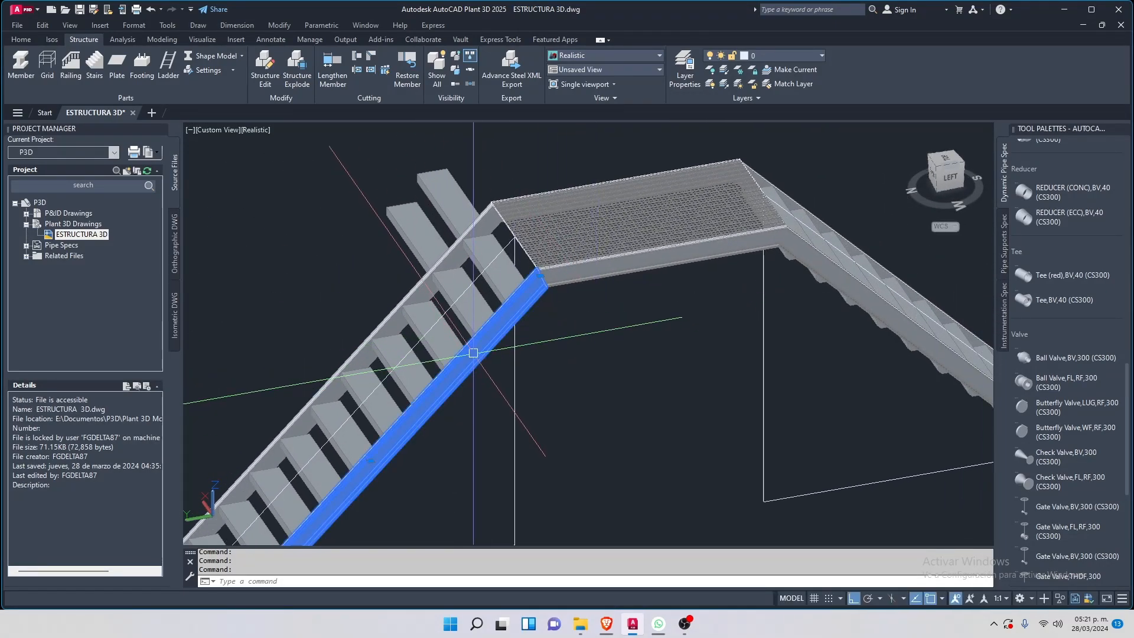
key("Escape")
left_click(463, 317)
key("Escape")
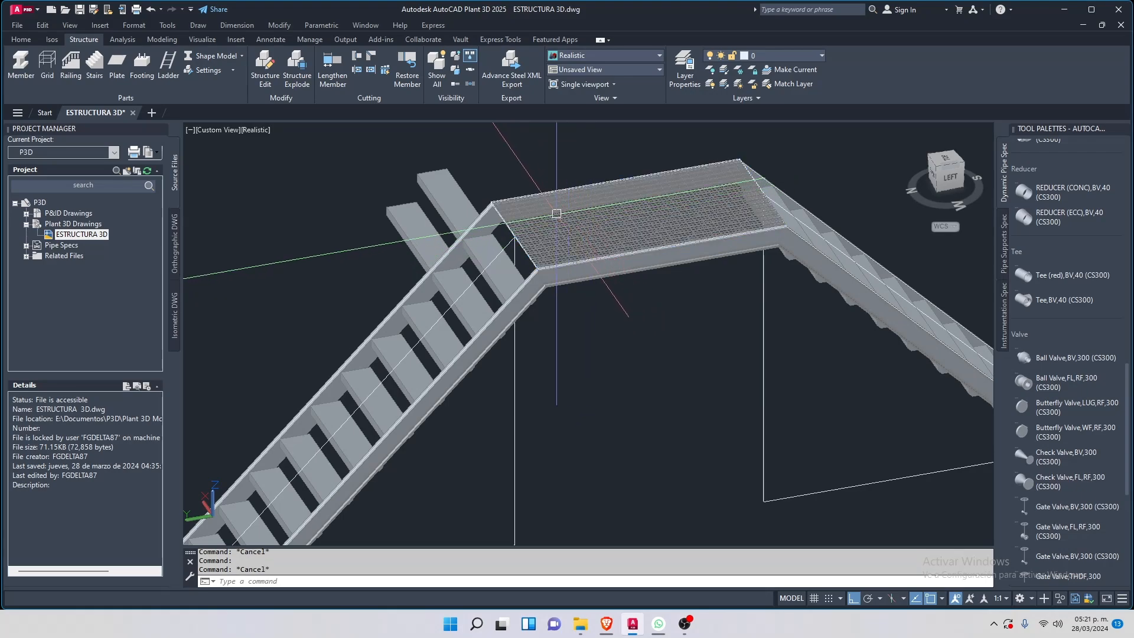
Set the handrail shape to DIN Pipe 42.4 x 3.2 in the railing settings and accept them
left_click(217, 73)
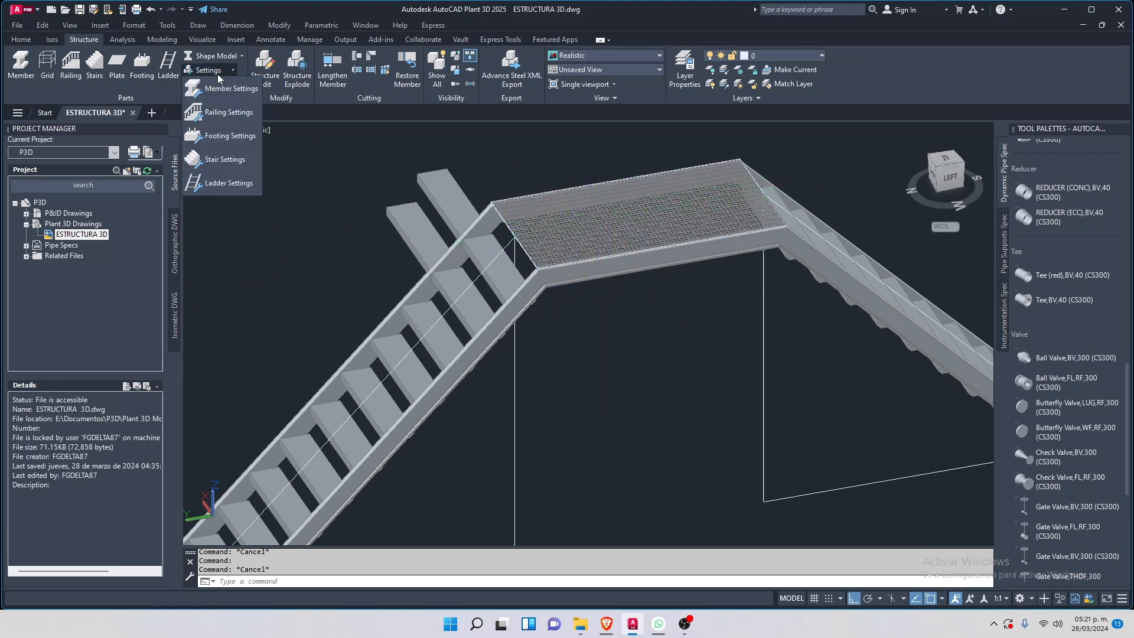
left_click(218, 113)
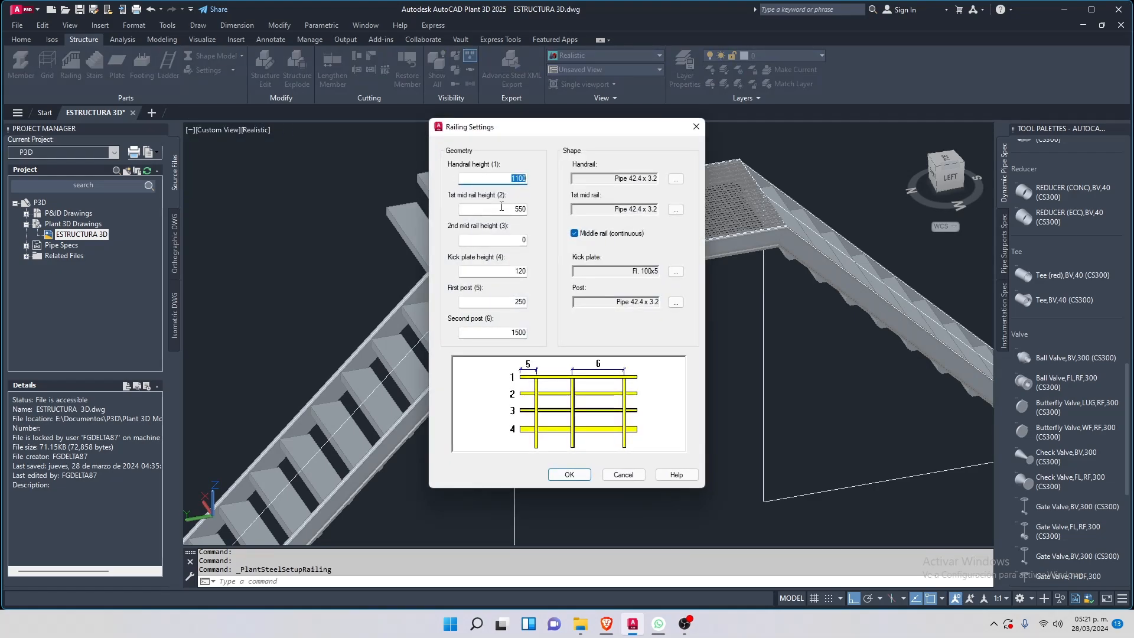
left_click_drag(549, 134, 365, 123)
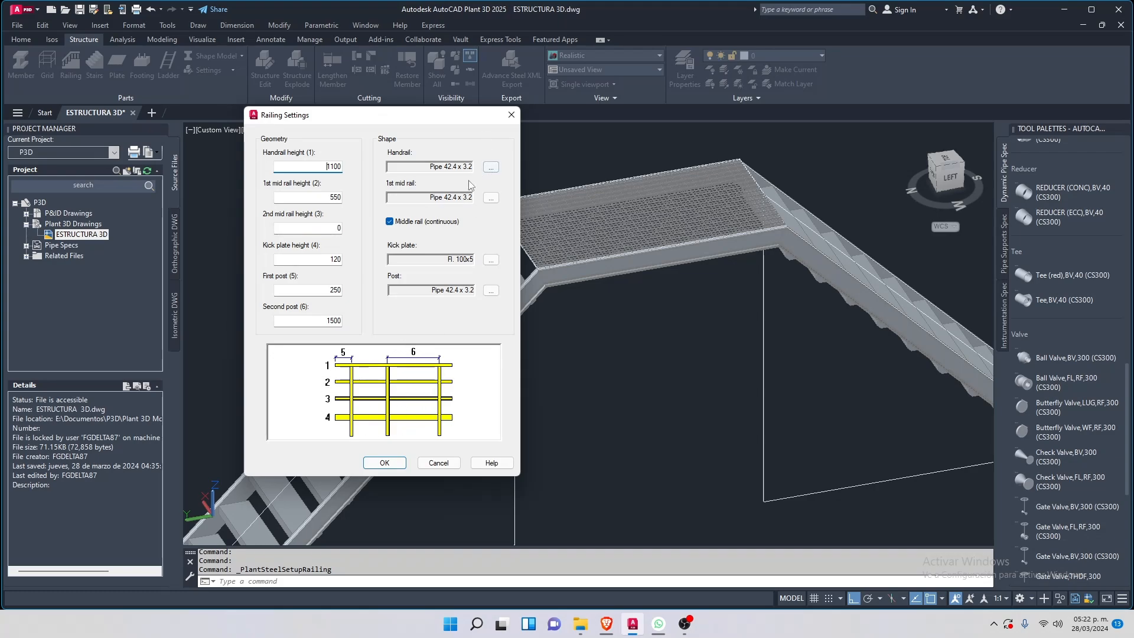
left_click(491, 167)
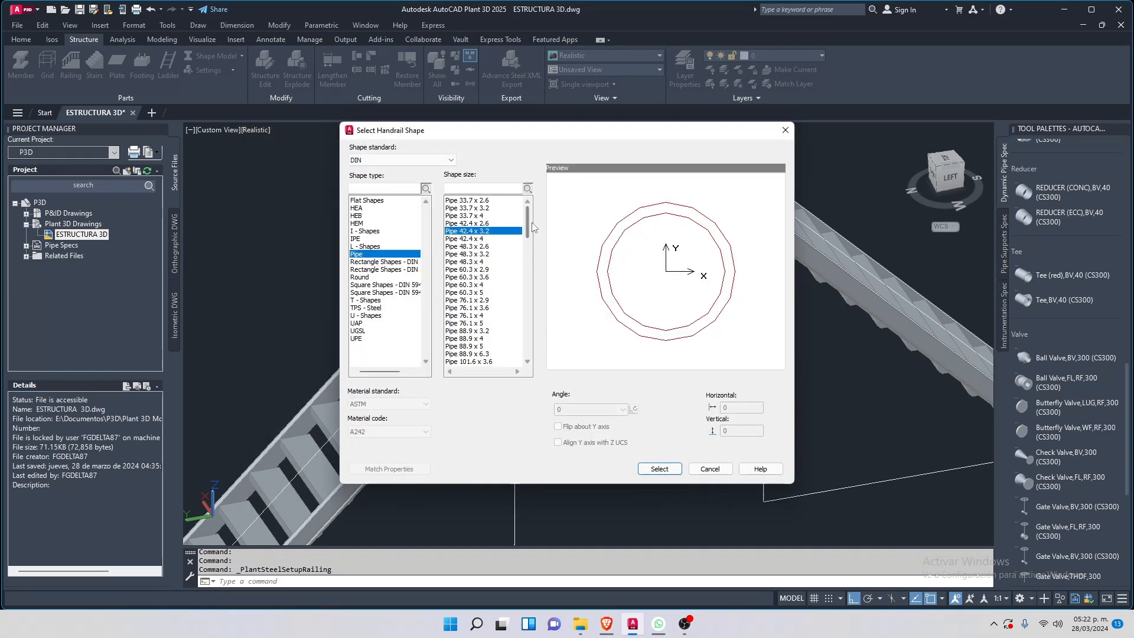
left_click(649, 470)
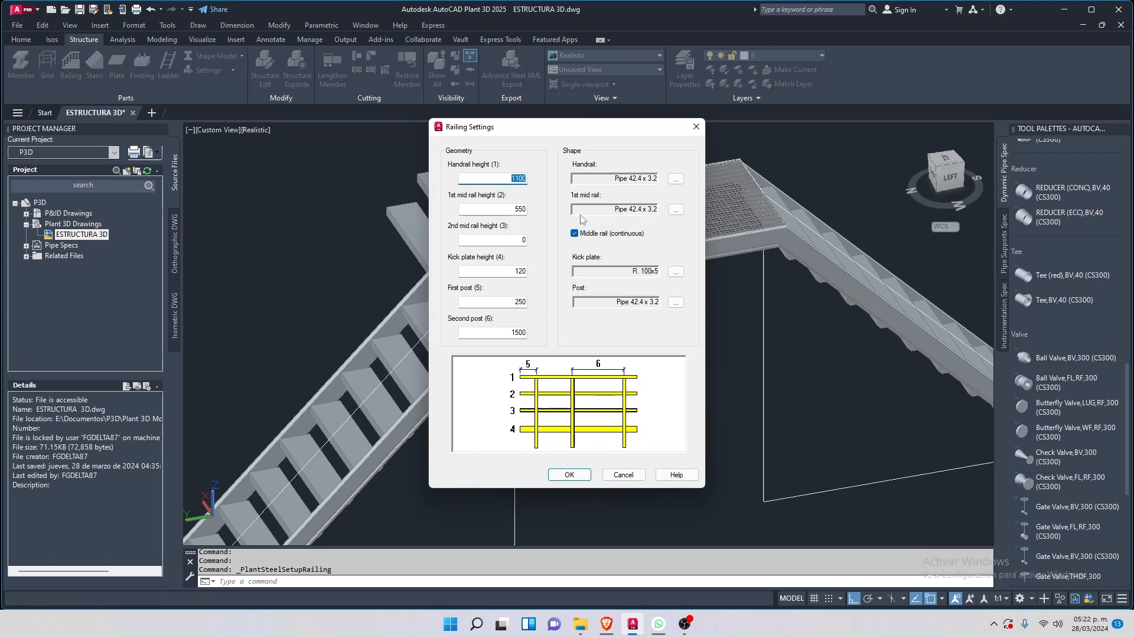
left_click(569, 475)
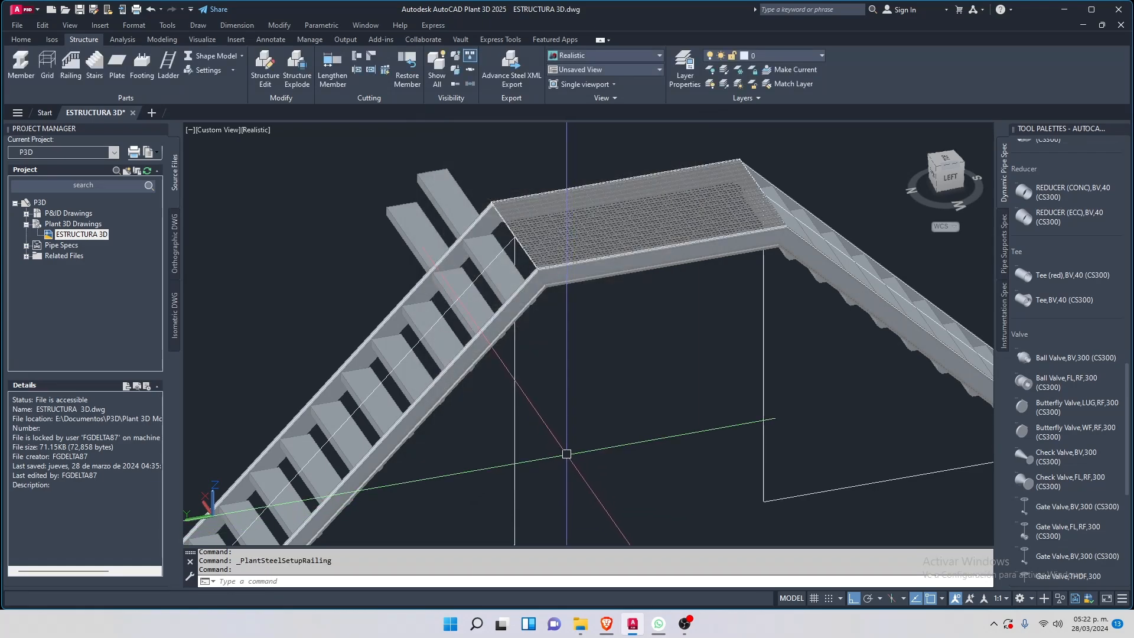
scroll(550, 437, "up", 2)
scroll(524, 351, "down", 3)
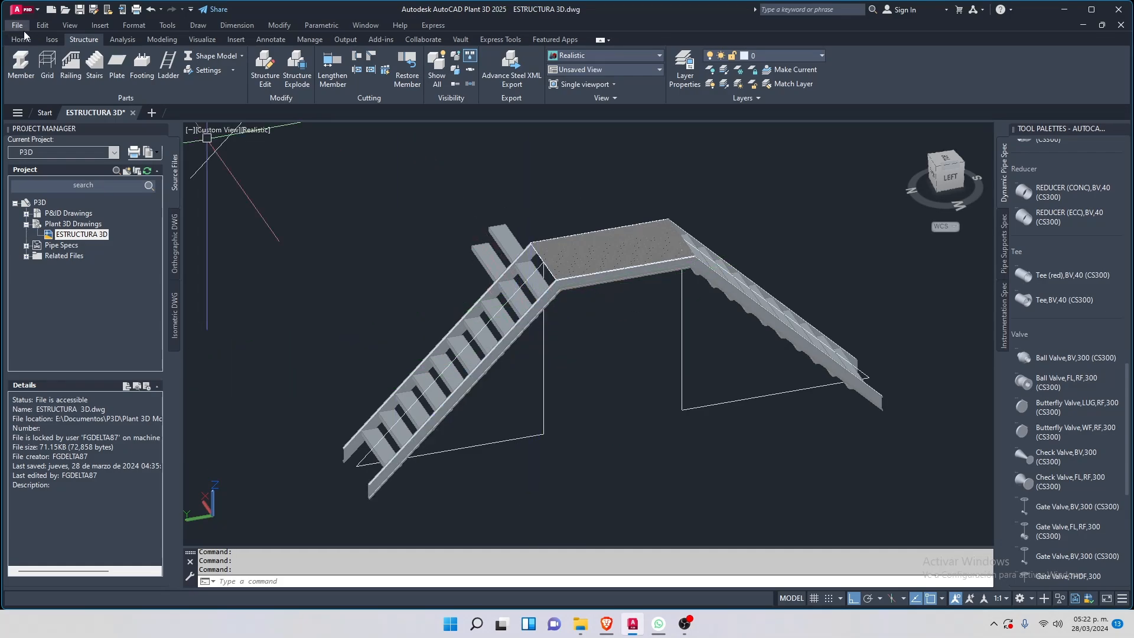
Begin a railing at the lower end of the first flight's stringer and run it along the guide line up to the landing corner
left_click(71, 63)
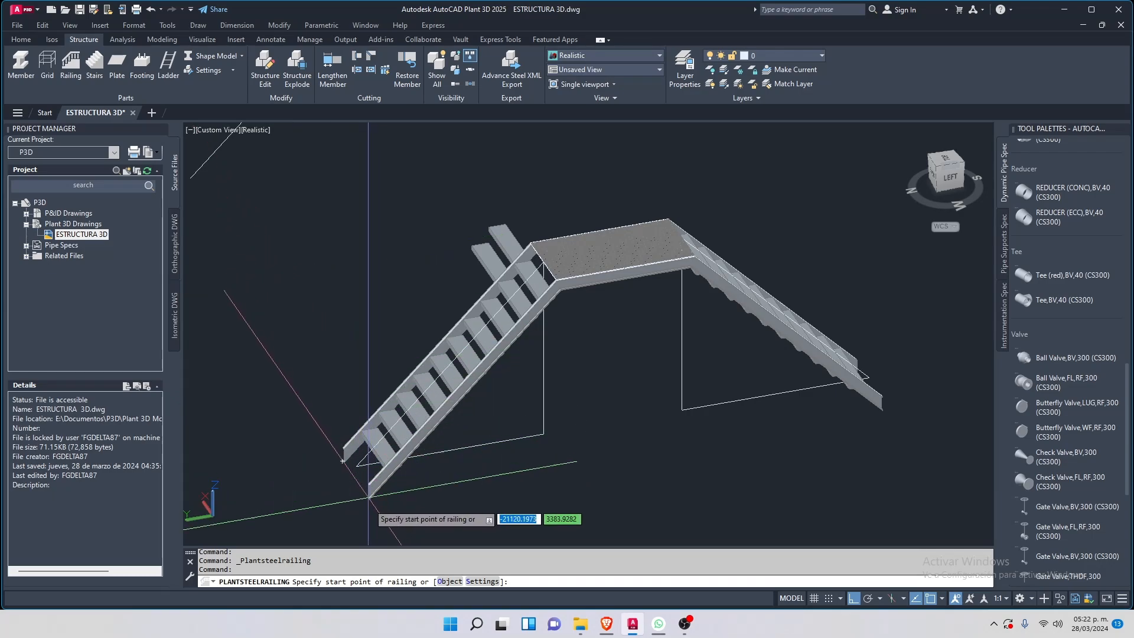
scroll(368, 498, "down", 1)
scroll(360, 495, "up", 4)
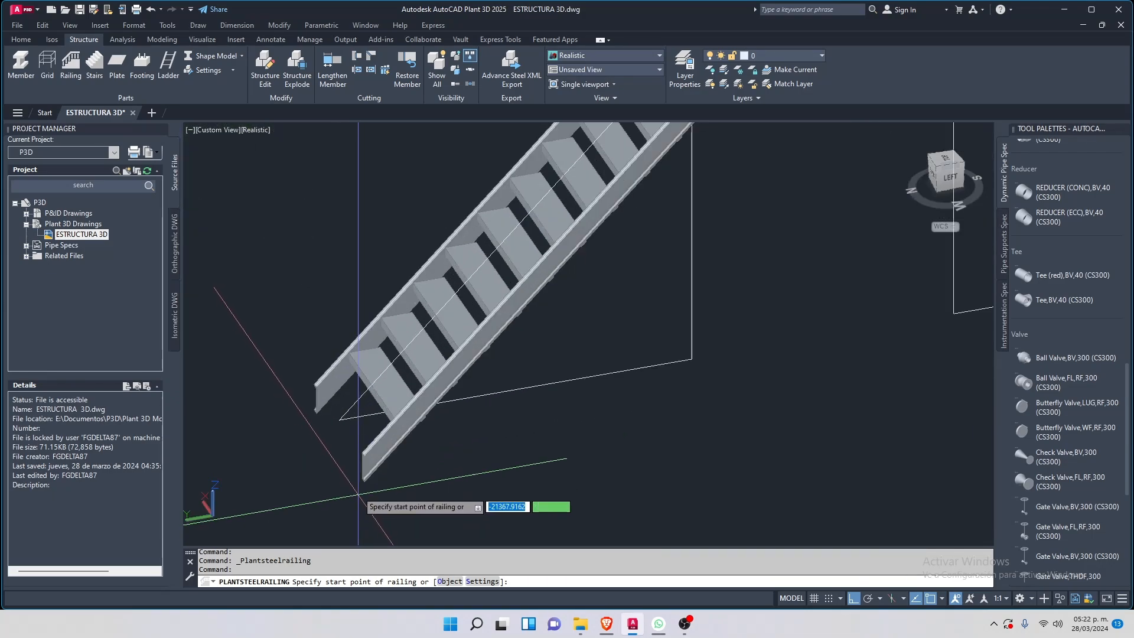
scroll(358, 494, "up", 3)
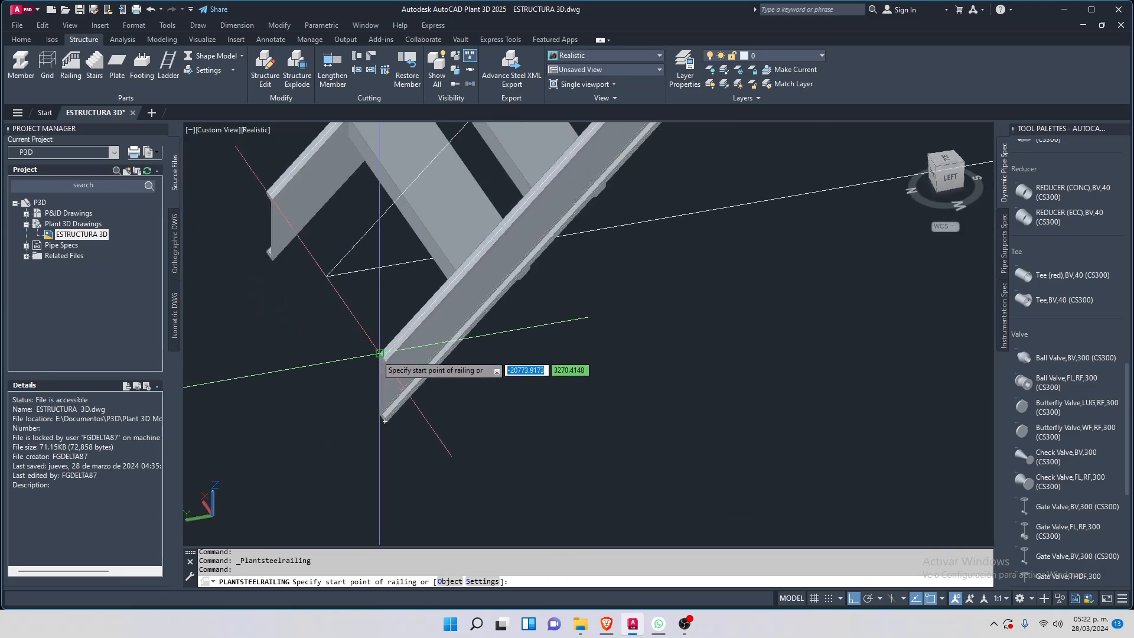
scroll(383, 361, "up", 3)
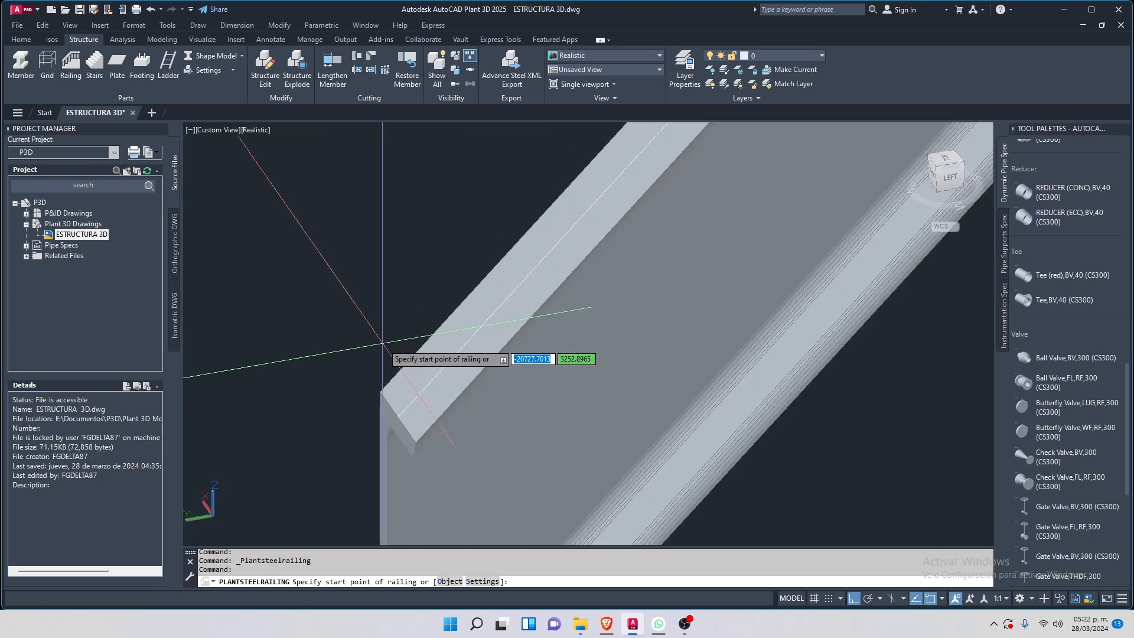
left_click(398, 415)
scroll(354, 428, "down", 7)
scroll(590, 232, "down", 1)
middle_click_drag(589, 232, 316, 506)
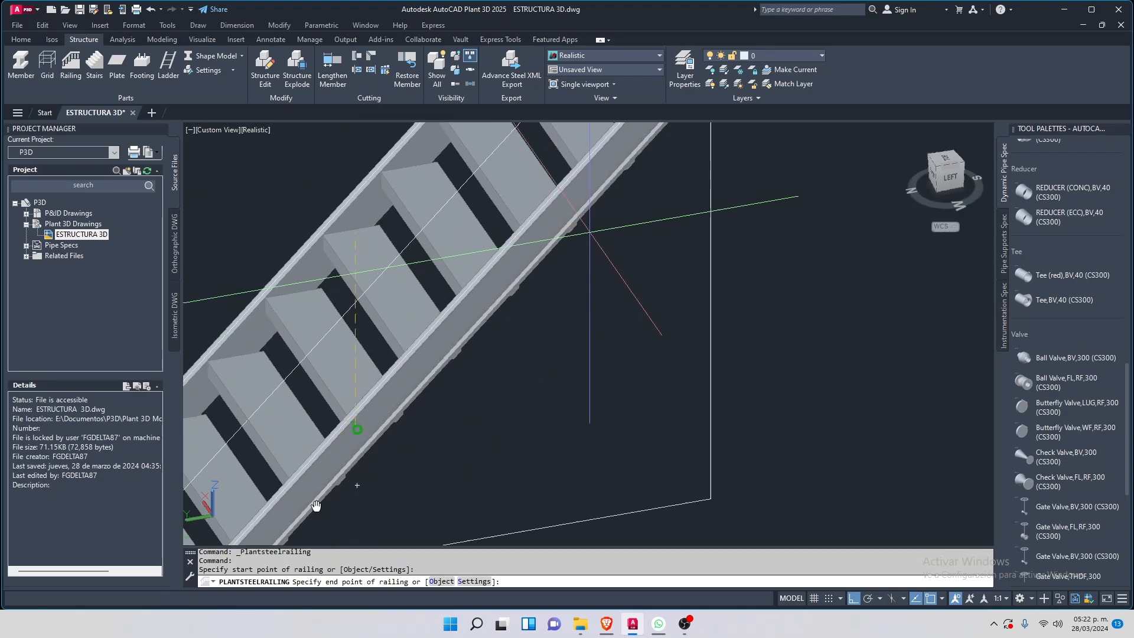
scroll(457, 394, "up", 4)
scroll(602, 267, "down", 2)
middle_click_drag(663, 240, 467, 420)
scroll(548, 261, "up", 3)
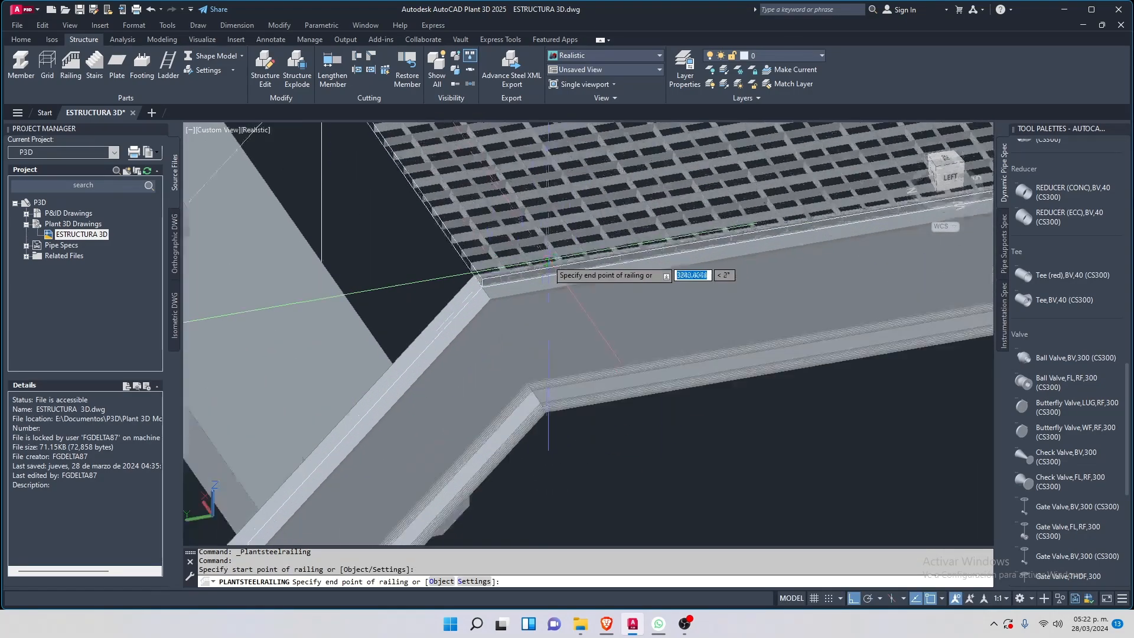
scroll(548, 269, "down", 1)
scroll(525, 271, "up", 2)
scroll(525, 269, "up", 1)
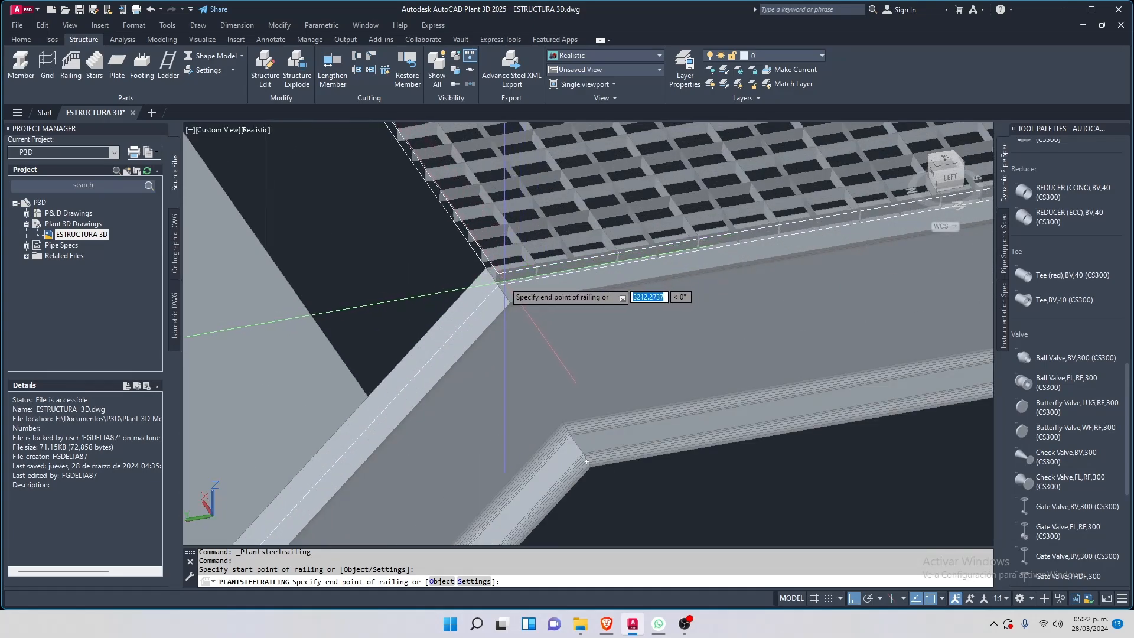
scroll(511, 283, "down", 1)
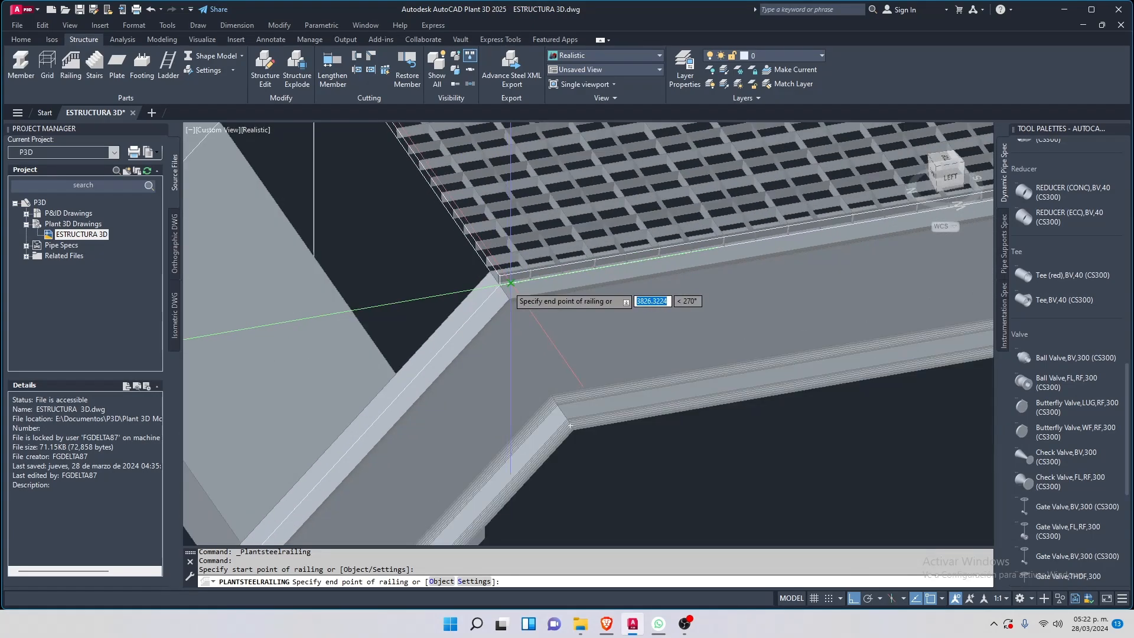
left_click(500, 285)
Continue the railing along the landing edge to the corner where the second flight starts
scroll(491, 295, "down", 6)
middle_click_drag(818, 230, 482, 291)
scroll(481, 291, "down", 1)
scroll(549, 289, "down", 4)
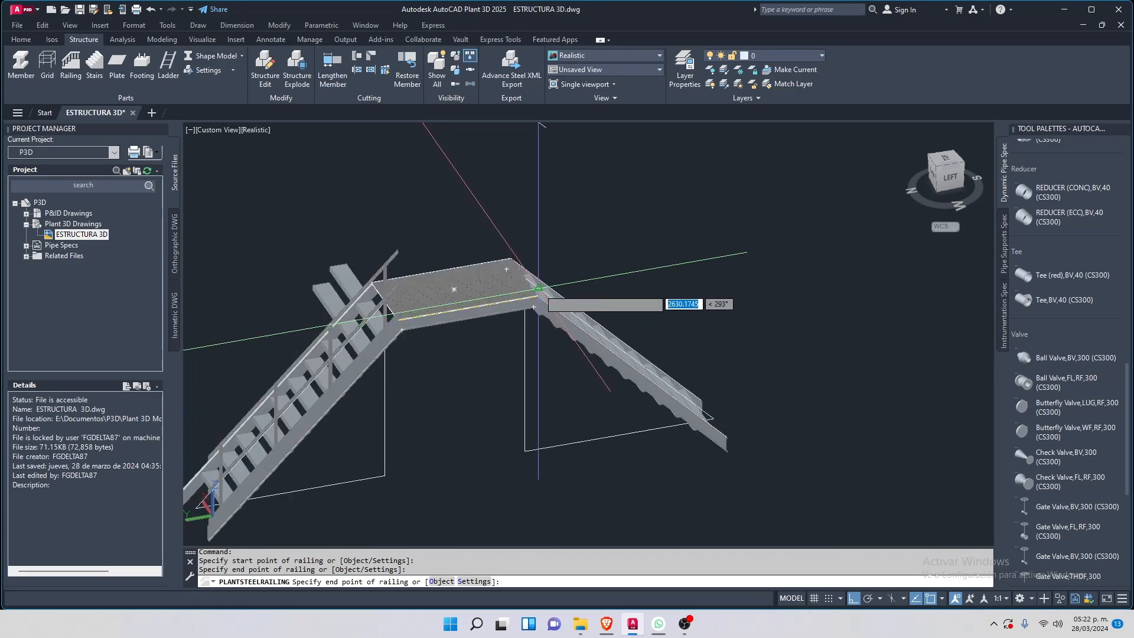
scroll(538, 287, "up", 4)
scroll(532, 319, "up", 2)
scroll(544, 372, "down", 4)
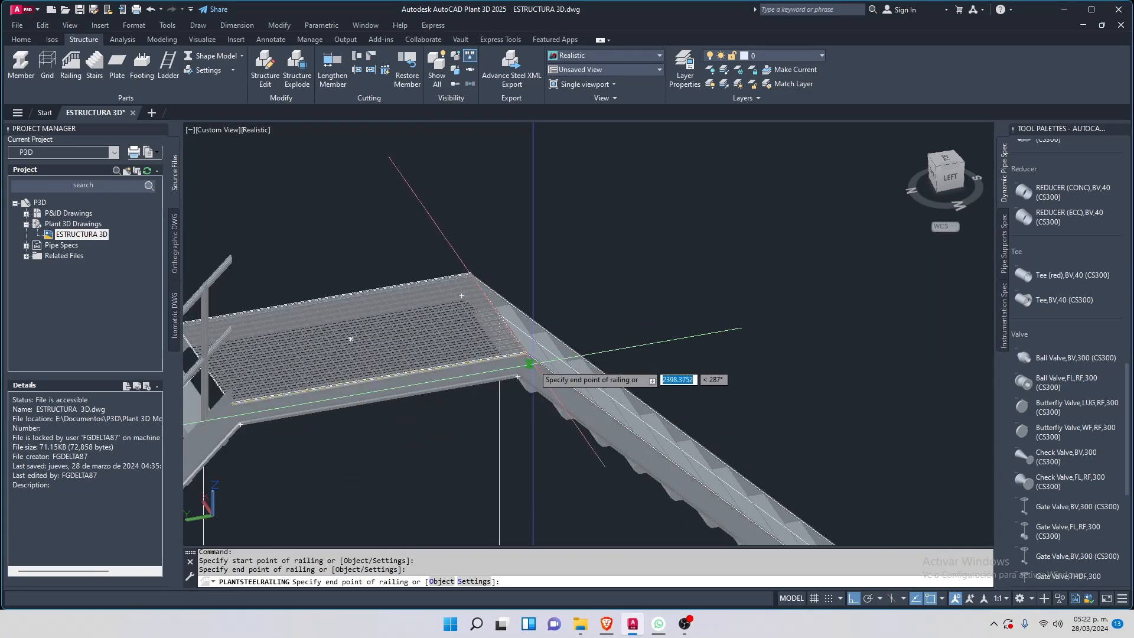
scroll(527, 349, "up", 3)
scroll(527, 345, "up", 2)
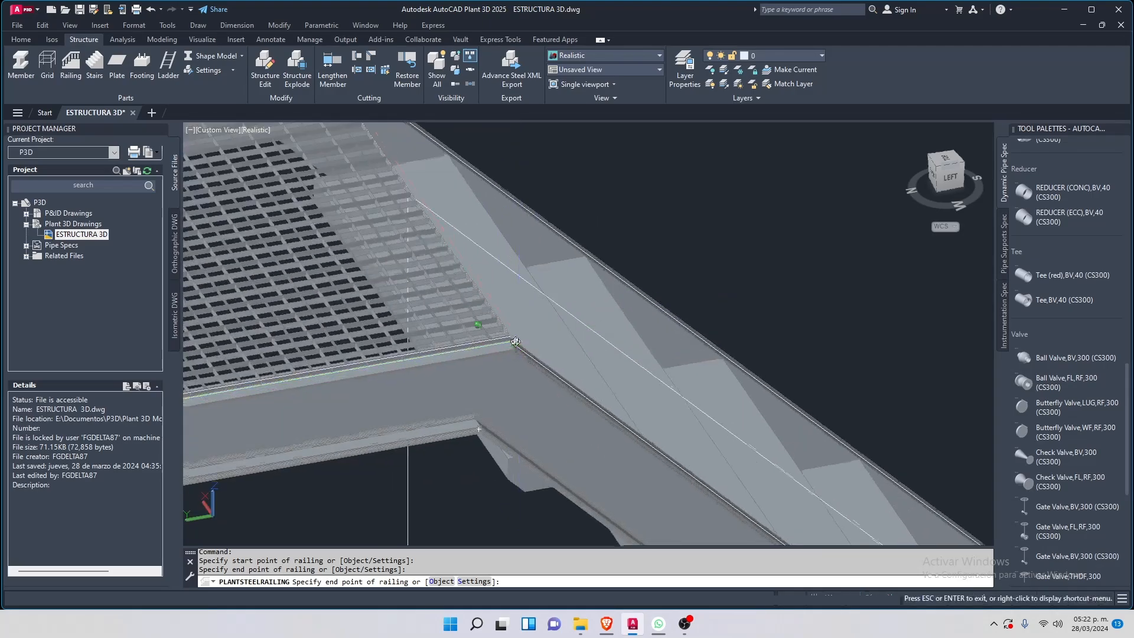
scroll(508, 378, "up", 5)
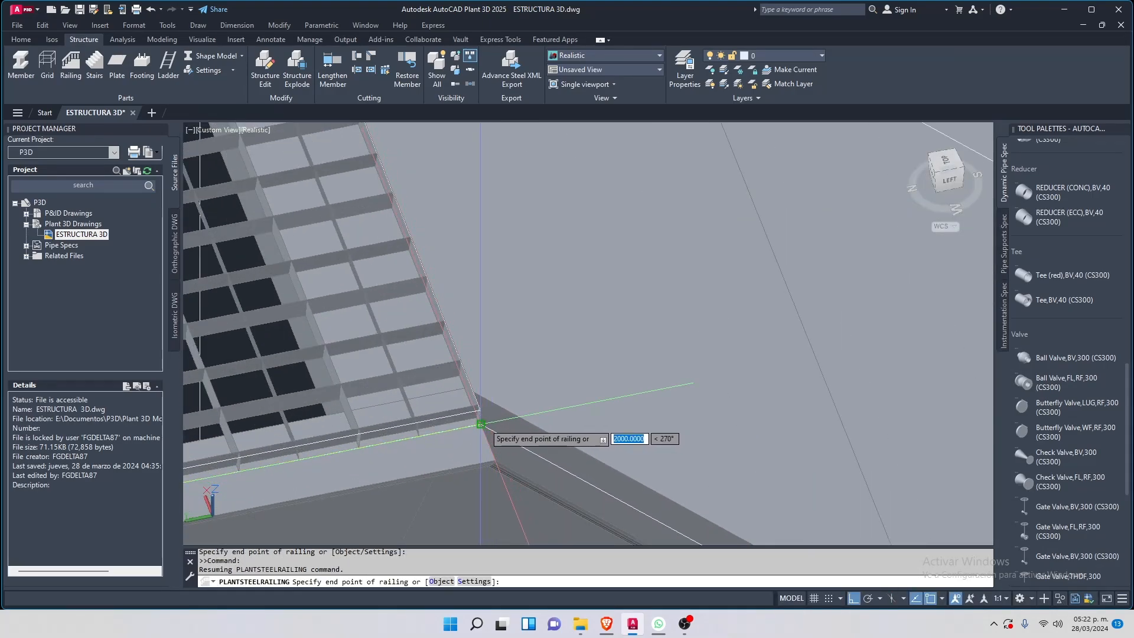
left_click(481, 424)
Extend the railing down the second flight to the stringer's lower end and finish the run
scroll(463, 385, "down", 5)
scroll(425, 256, "down", 2)
middle_click_drag(815, 413, 534, 294)
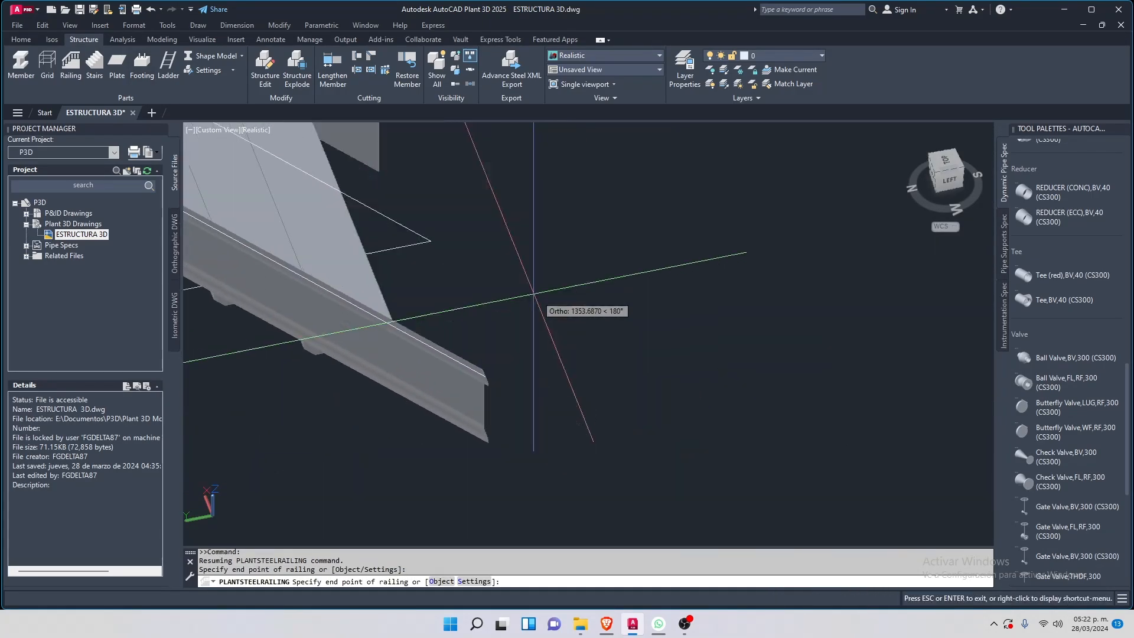
scroll(484, 378, "up", 4)
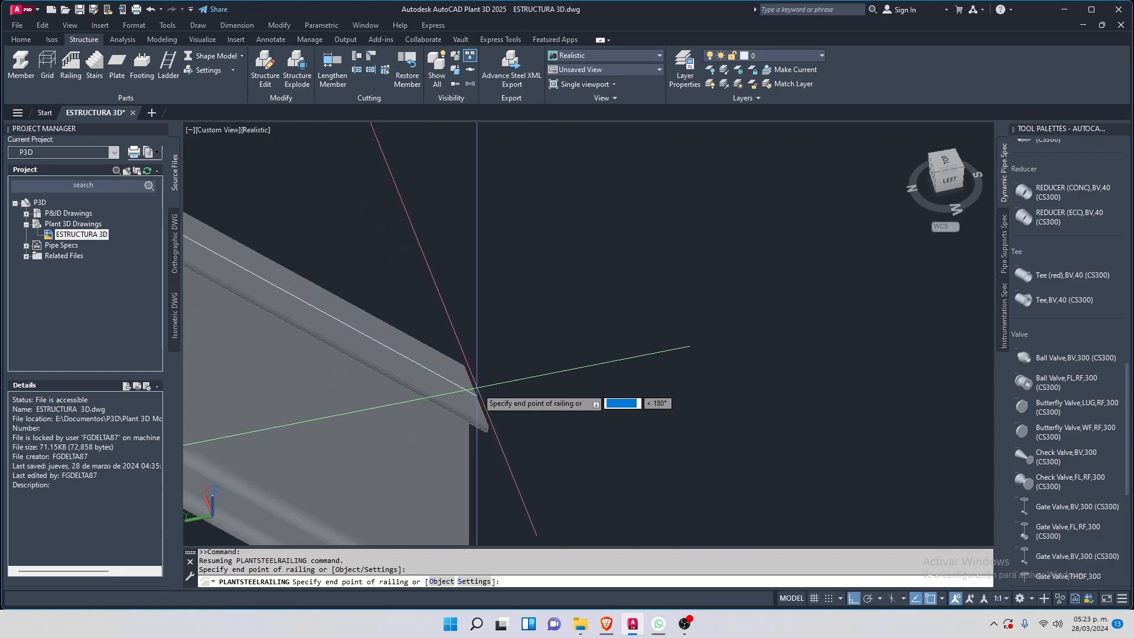
left_click(477, 395)
key("Escape")
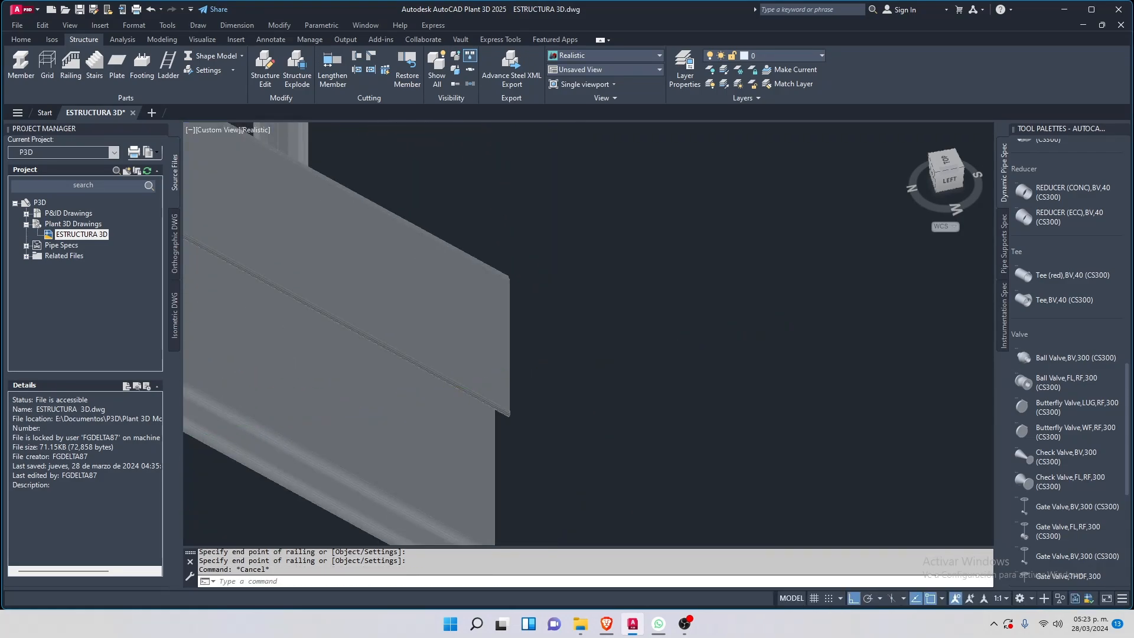
Examine the new railing along both stair flights and the landing from the opposite side
scroll(580, 360, "down", 4)
middle_click_drag(579, 360, 322, 408, "shift")
scroll(223, 229, "down", 4)
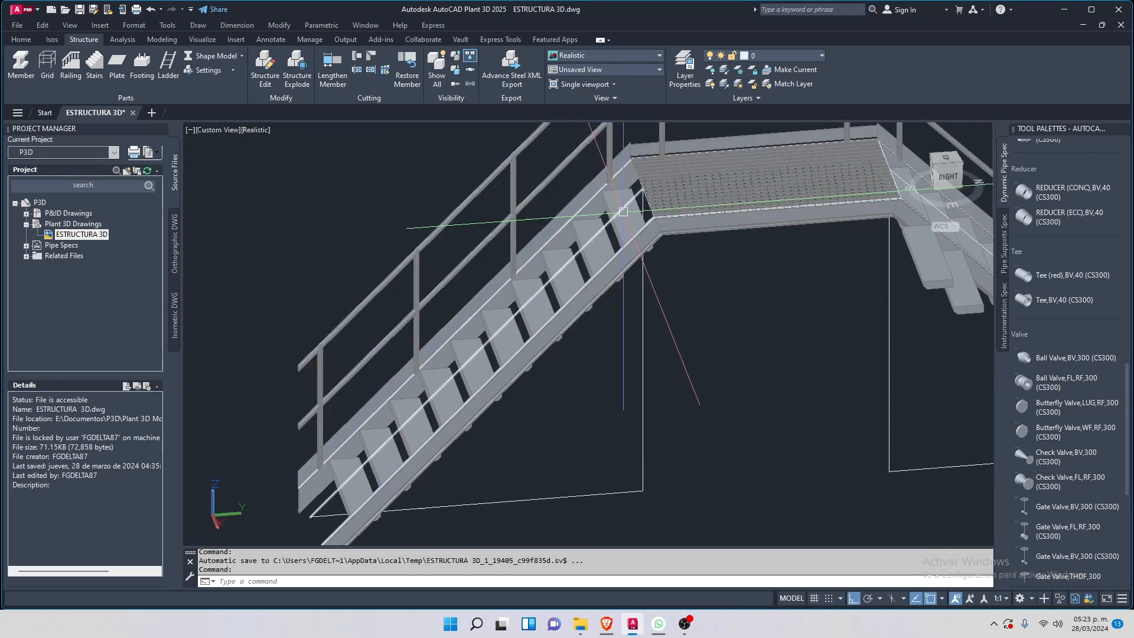
scroll(726, 151, "up", 3)
middle_click_drag(726, 150, 445, 248)
scroll(466, 248, "down", 6)
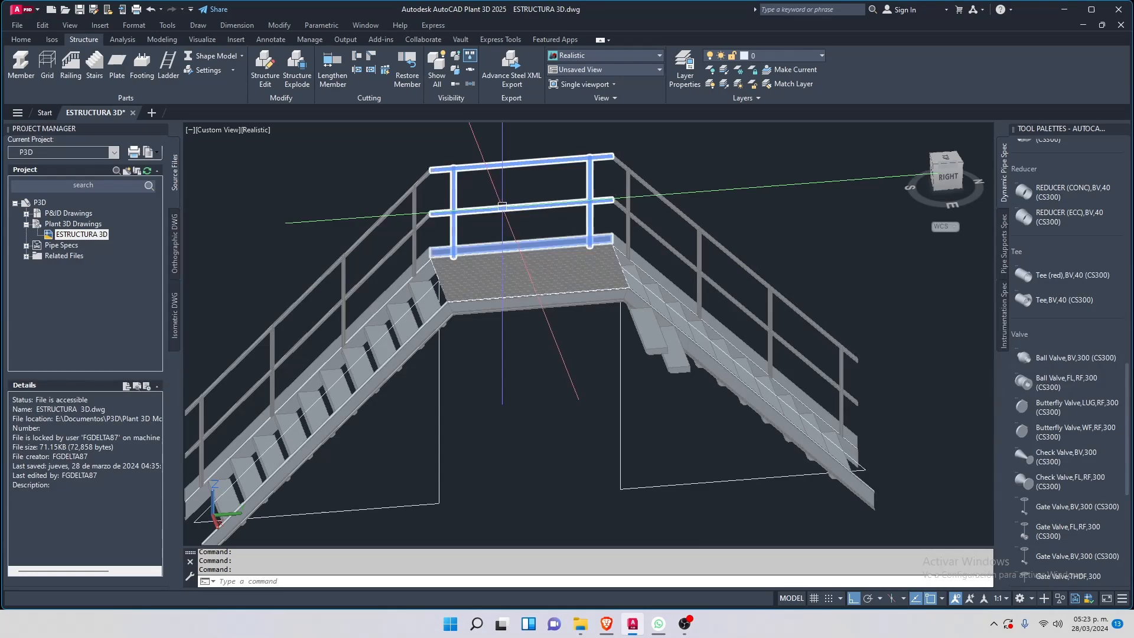
scroll(357, 376, "up", 1)
middle_click_drag(357, 375, 464, 302)
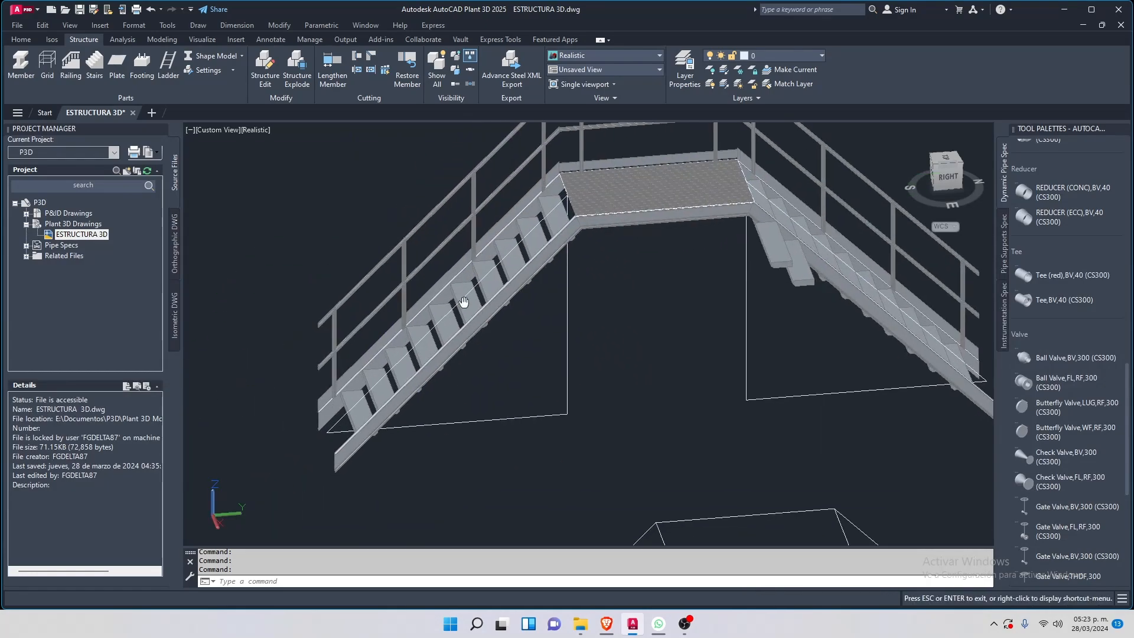
Begin a second railing at the foot of the opposite stringer and run it up the flight to the landing corner
left_click(71, 64)
scroll(333, 466, "up", 5)
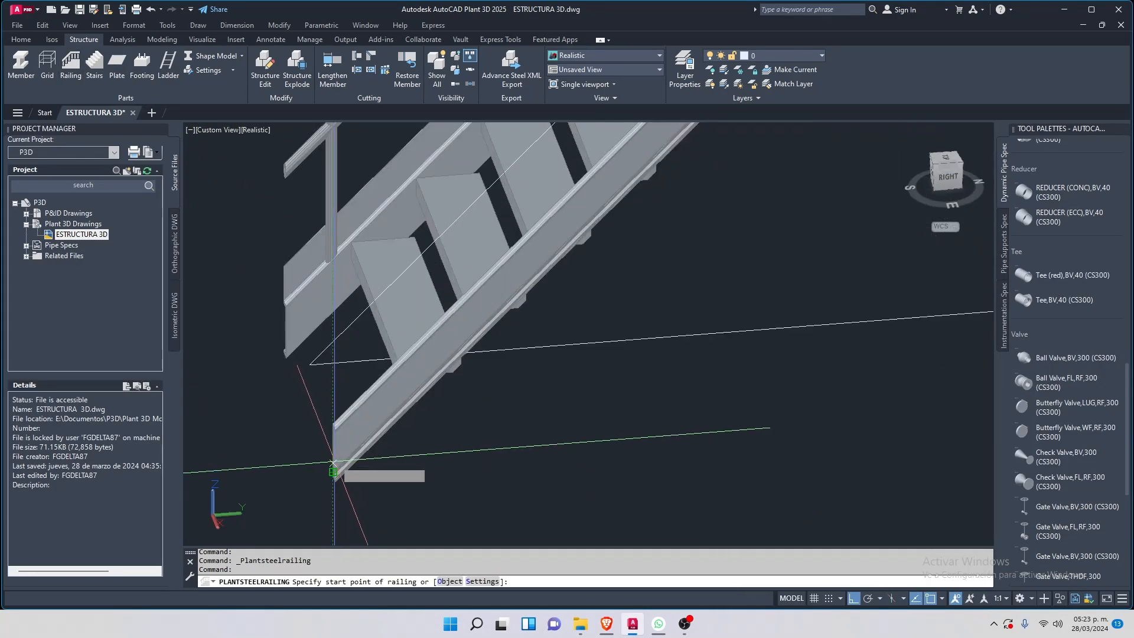
scroll(333, 464, "down", 5)
scroll(325, 443, "up", 5)
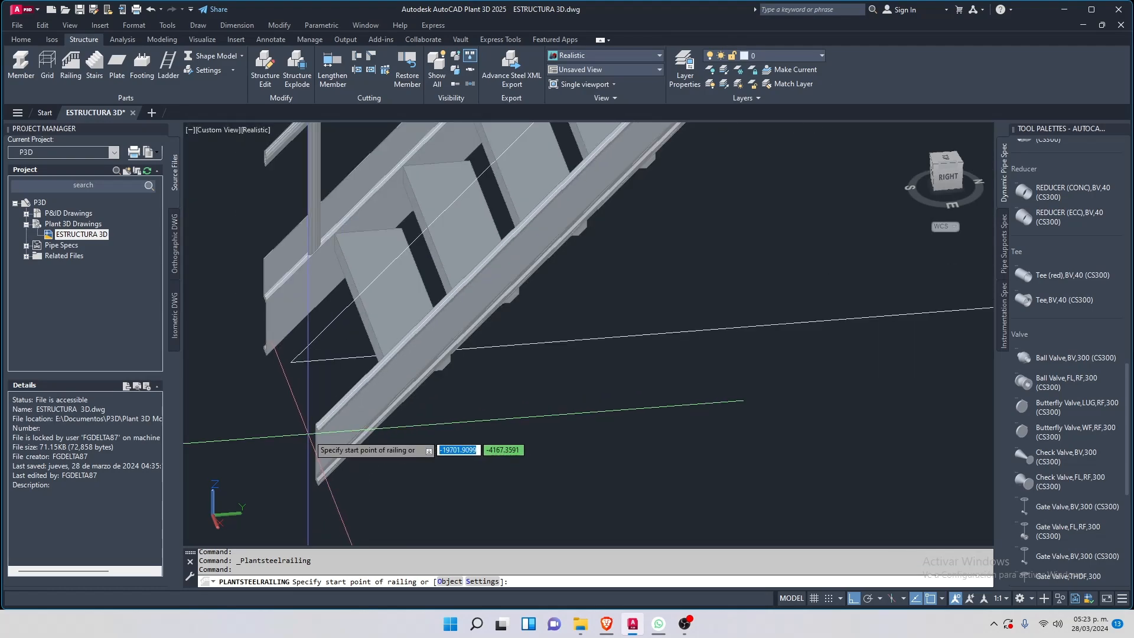
scroll(309, 431, "up", 3)
left_click(358, 396)
scroll(348, 390, "down", 5)
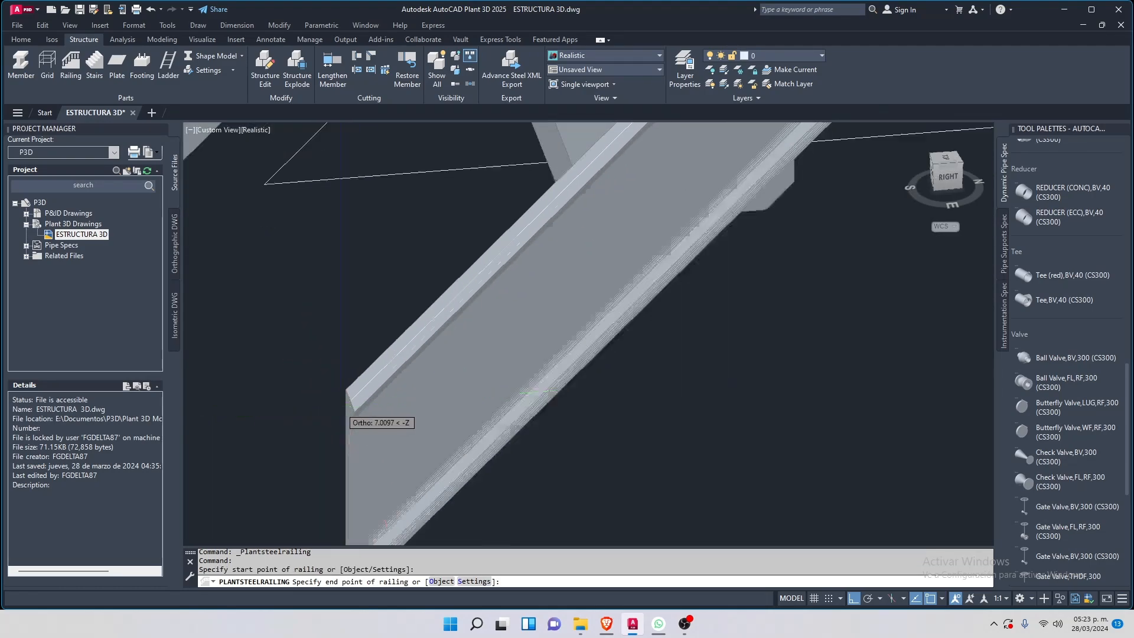
middle_click_drag(737, 211, 497, 464)
middle_click_drag(708, 159, 508, 389)
middle_click_drag(726, 154, 378, 466)
scroll(413, 413, "down", 3)
scroll(440, 385, "up", 5)
scroll(438, 386, "down", 1)
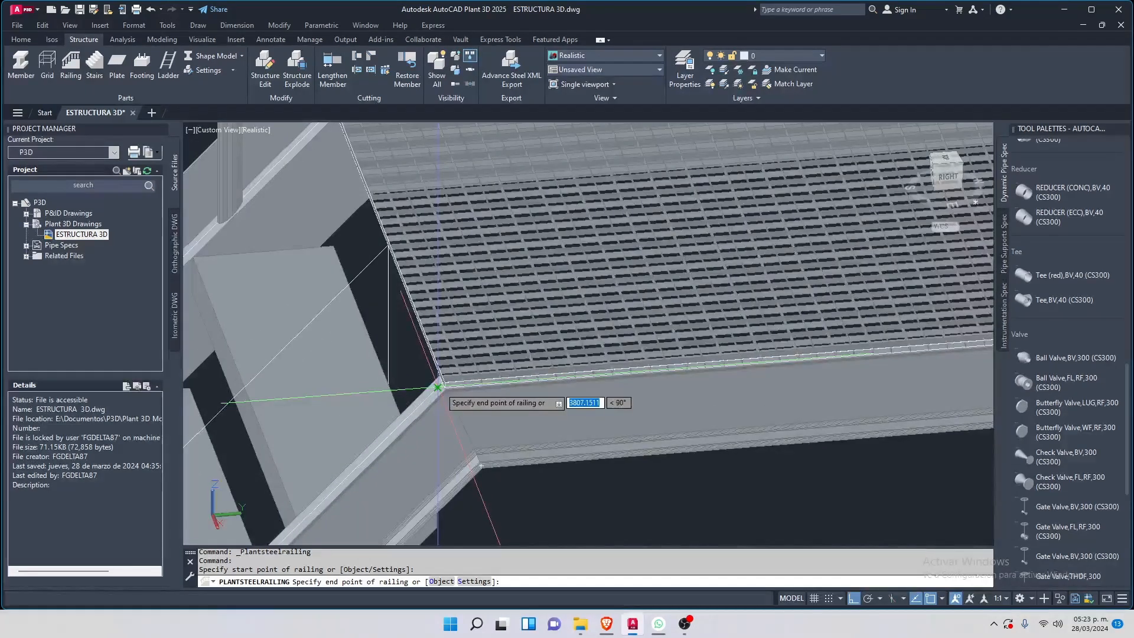
scroll(438, 385, "down", 2)
scroll(439, 394, "up", 2)
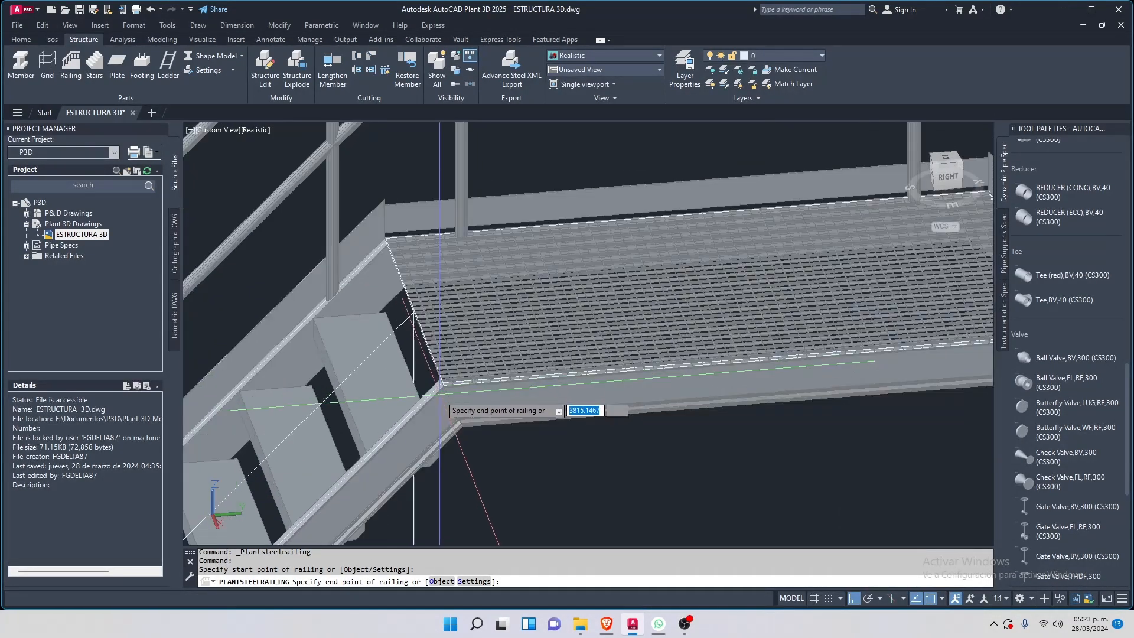
scroll(466, 428, "up", 3)
scroll(457, 426, "down", 1)
scroll(447, 407, "up", 3)
scroll(445, 407, "up", 3)
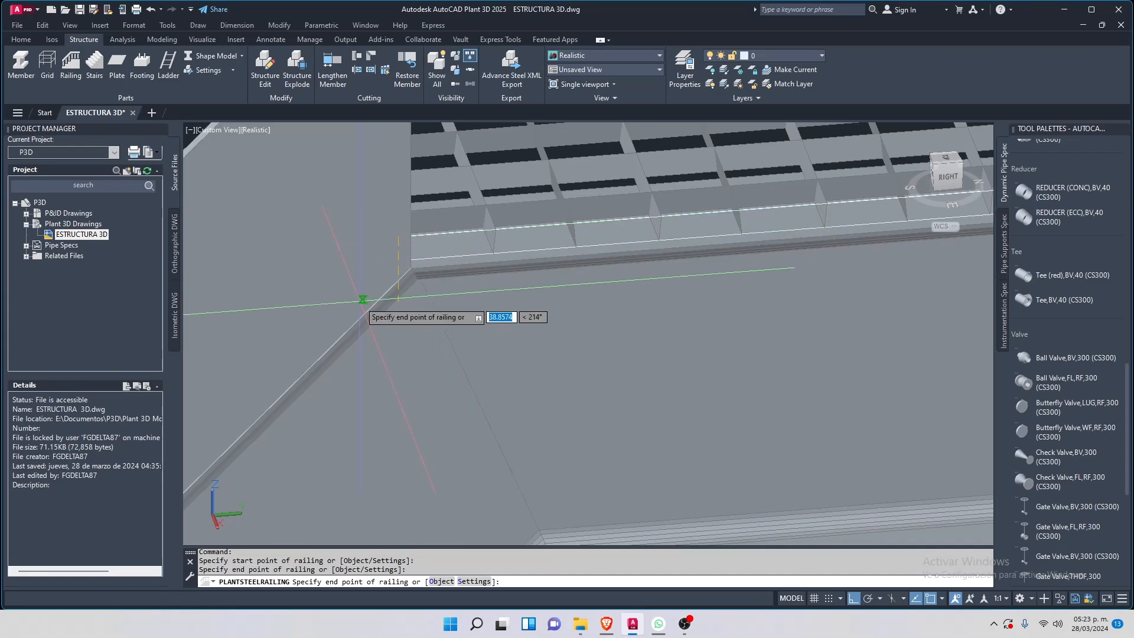
Continue the second railing along the open landing edge to its far corner
scroll(379, 301, "down", 1)
middle_click_drag(726, 296, 425, 351)
middle_click_drag(826, 283, 531, 322)
middle_click_drag(891, 302, 352, 324)
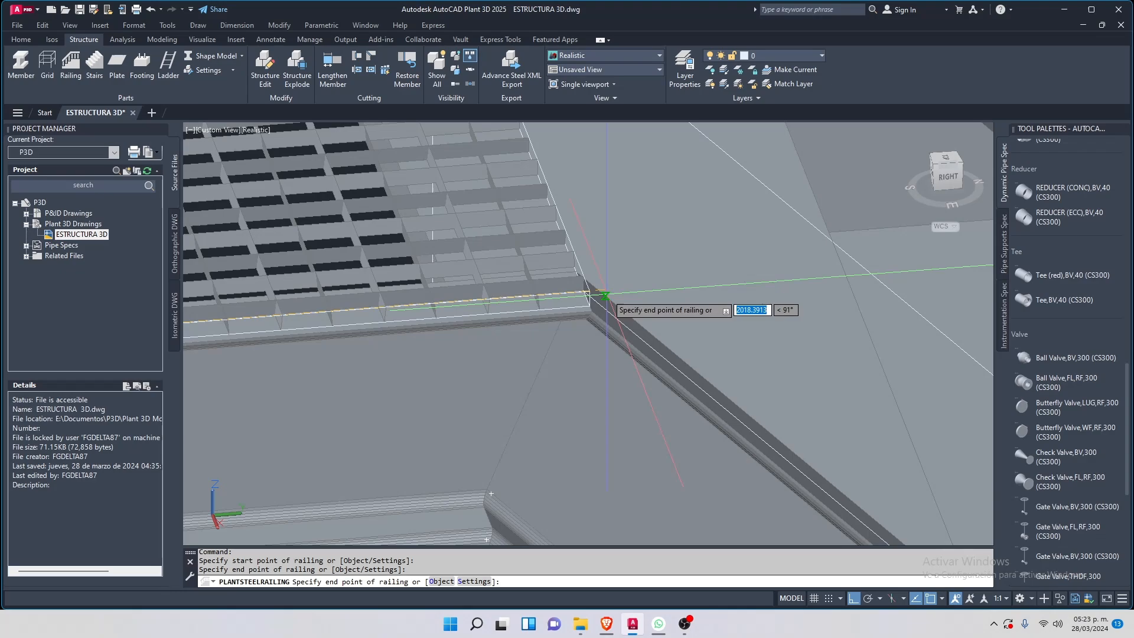
scroll(568, 293, "up", 2)
left_click(550, 287)
Run the second railing down the other flight to the stringer's lower end and finish it
scroll(548, 277, "down", 3)
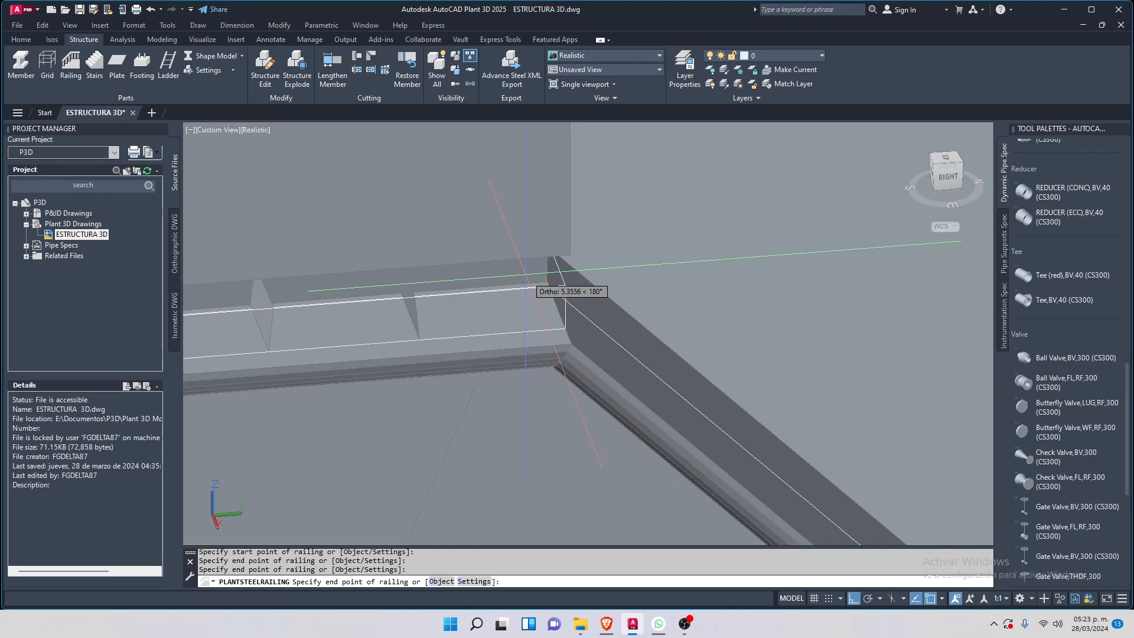
middle_click_drag(777, 409, 263, 159)
scroll(470, 292, "down", 3)
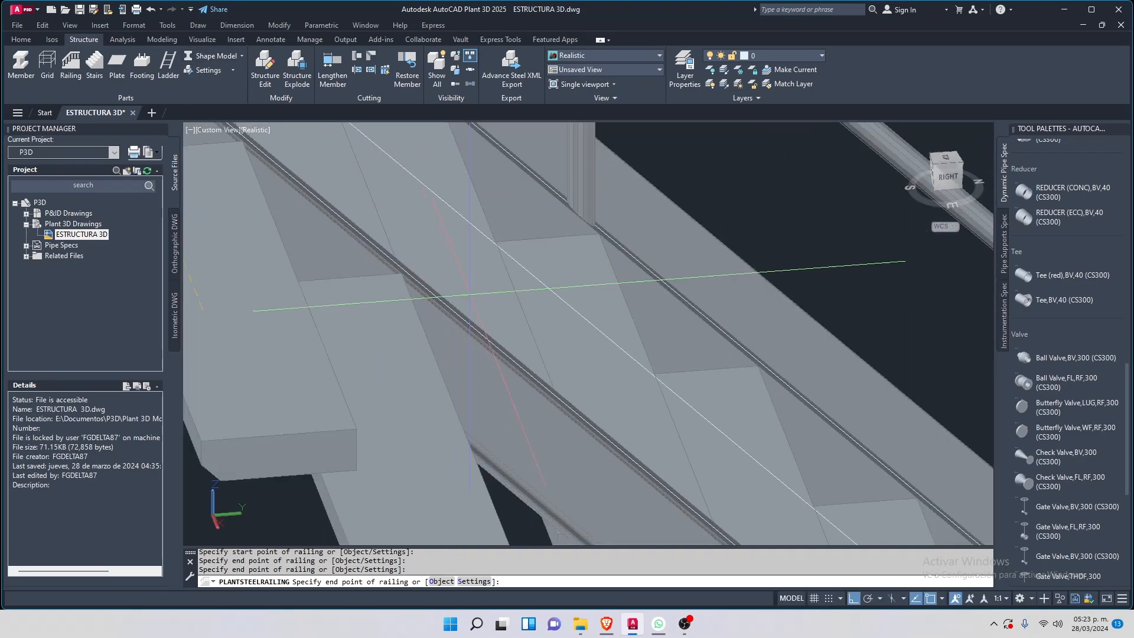
middle_click_drag(470, 293, 360, 141)
middle_click_drag(597, 401, 480, 273)
middle_click_drag(750, 349, 570, 296)
middle_click_drag(685, 482, 381, 220)
middle_click_drag(800, 499, 609, 326)
scroll(617, 317, "up", 1)
scroll(615, 319, "down", 6)
key("Escape")
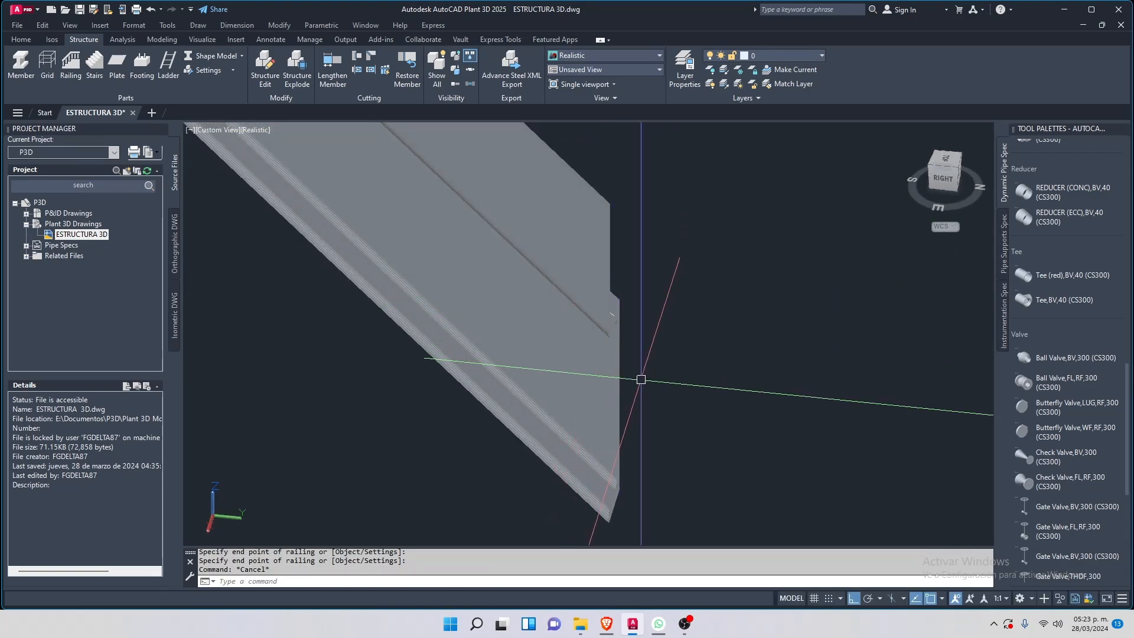
Move the complete stair platform about 23945 units along the X axis, over the pipes beside the existing platform
middle_click_drag(625, 385, 567, 374, "shift")
key("Escape")
key("Escape")
left_click(510, 267)
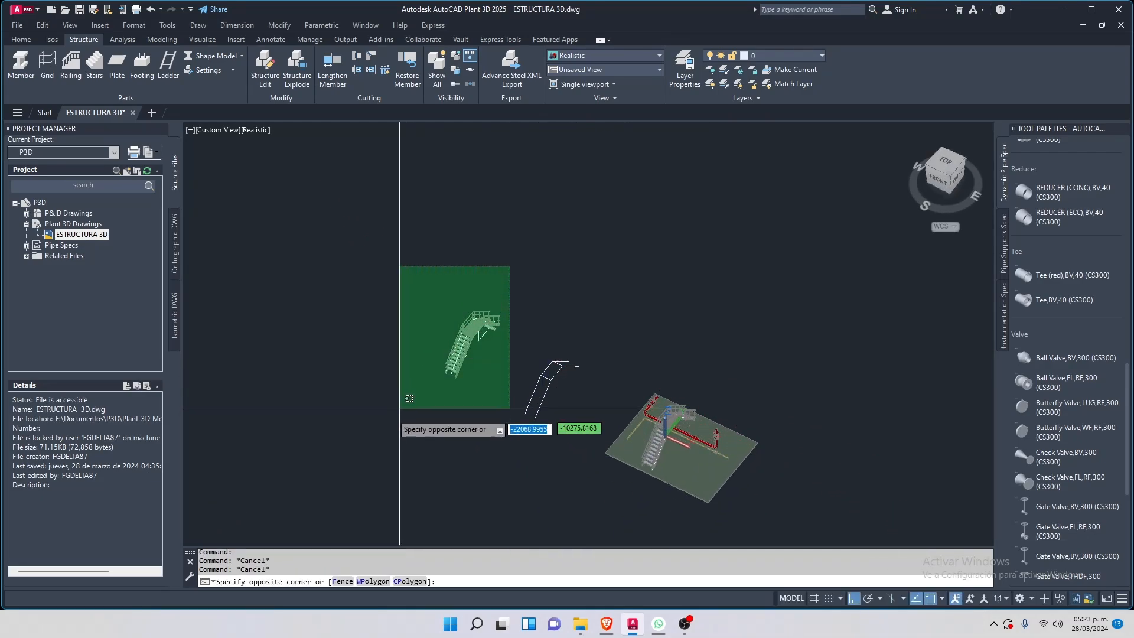
left_click(400, 407)
type("m")
key("Return")
left_click(502, 222)
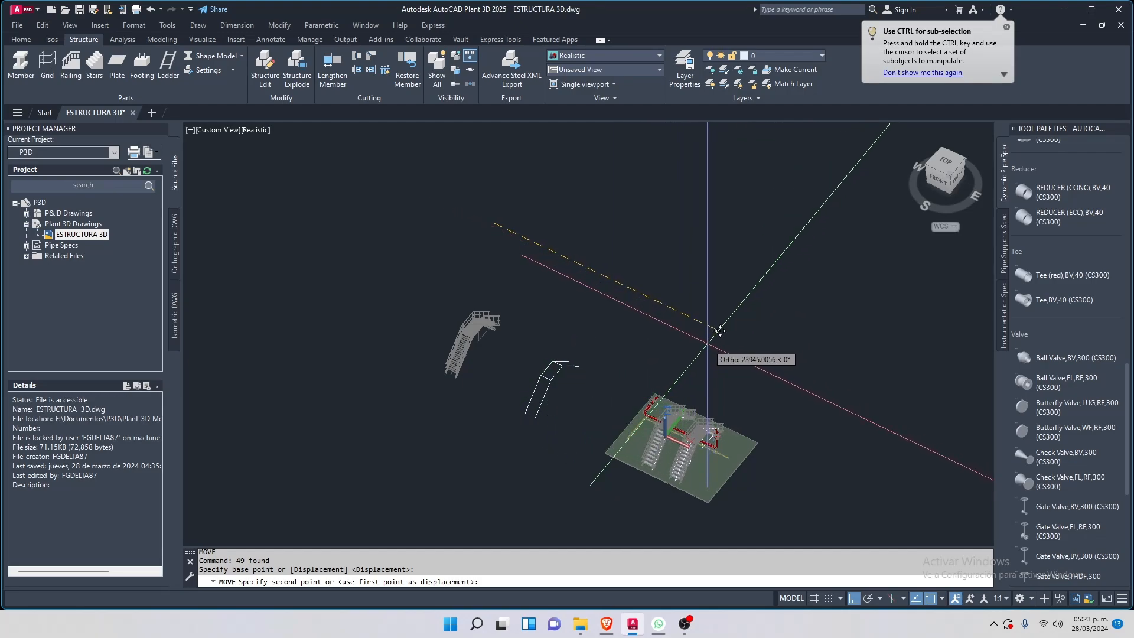
left_click(705, 343)
key("Escape")
Delete the leftover stair guide lines lying outside the ground slab
middle_click_drag(707, 398, 494, 364, "shift")
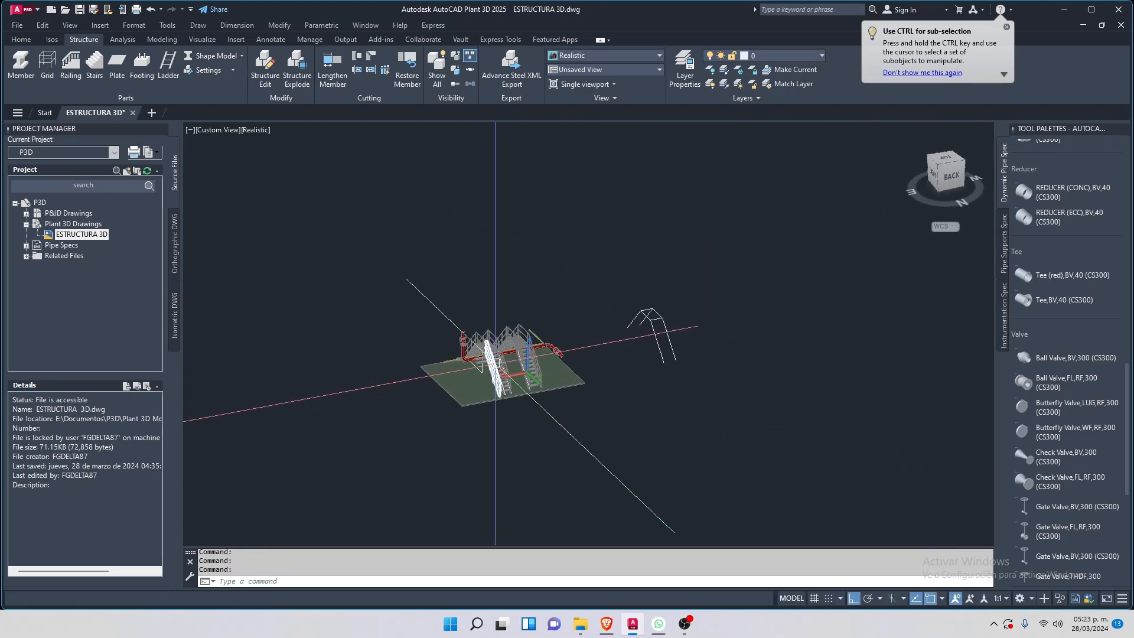
scroll(494, 363, "up", 5)
mouse_move(762, 310)
middle_mouse_down()
mouse_move(476, 331)
mouse_move(382, 352)
mouse_move(357, 342)
middle_mouse_up()
scroll(515, 337, "down", 2)
left_click(780, 398)
left_click(597, 254)
key("Delete")
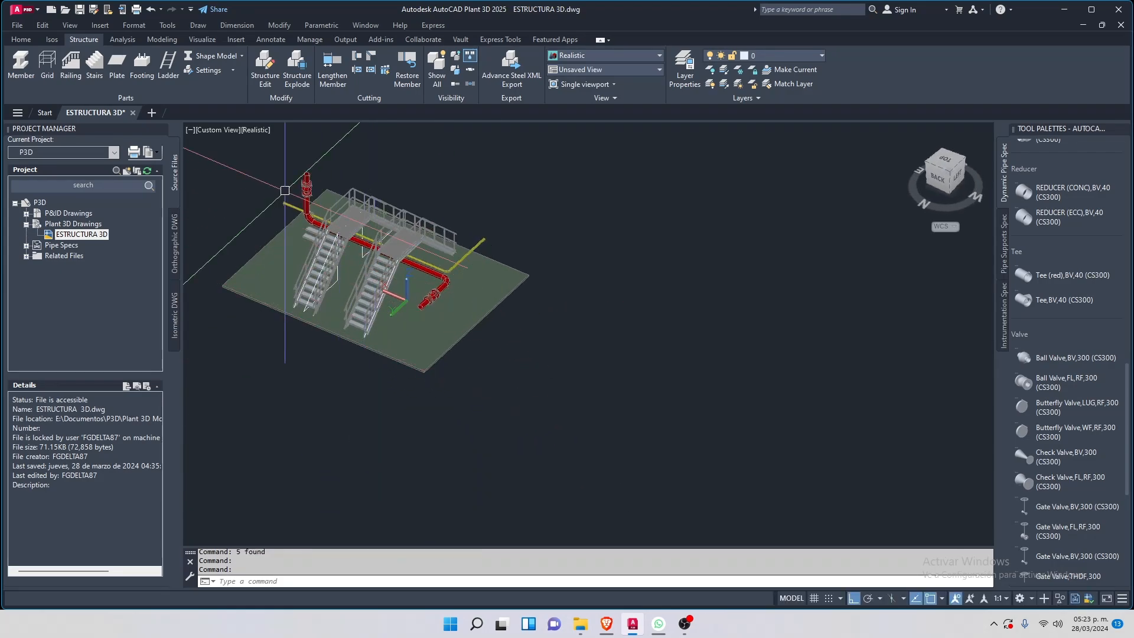
Examine both stair platforms crossing the red and yellow pipes on the ground slab
scroll(298, 192, "up", 4)
scroll(298, 192, "up", 3)
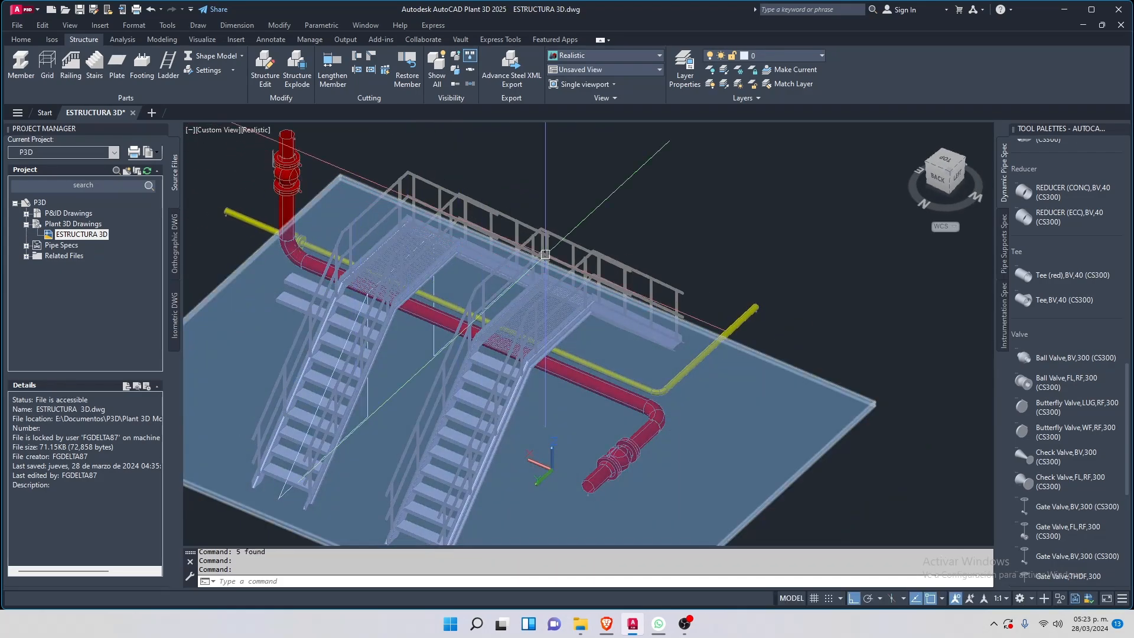
key("Escape")
middle_click_drag(625, 248, 412, 404, "shift")
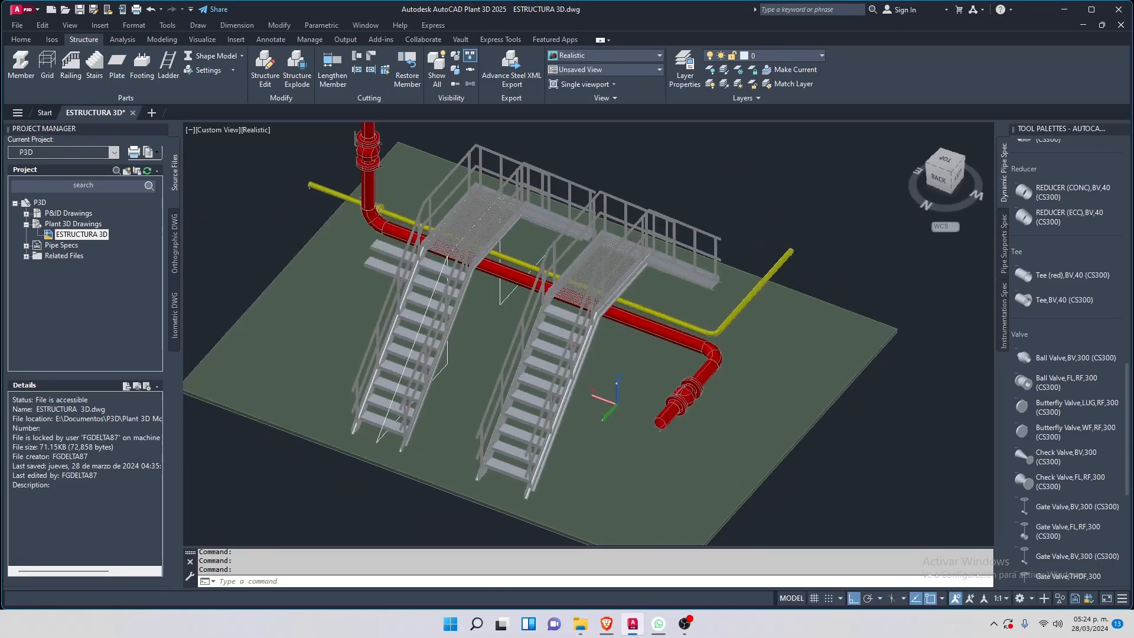
scroll(385, 268, "down", 2)
scroll(386, 269, "up", 5)
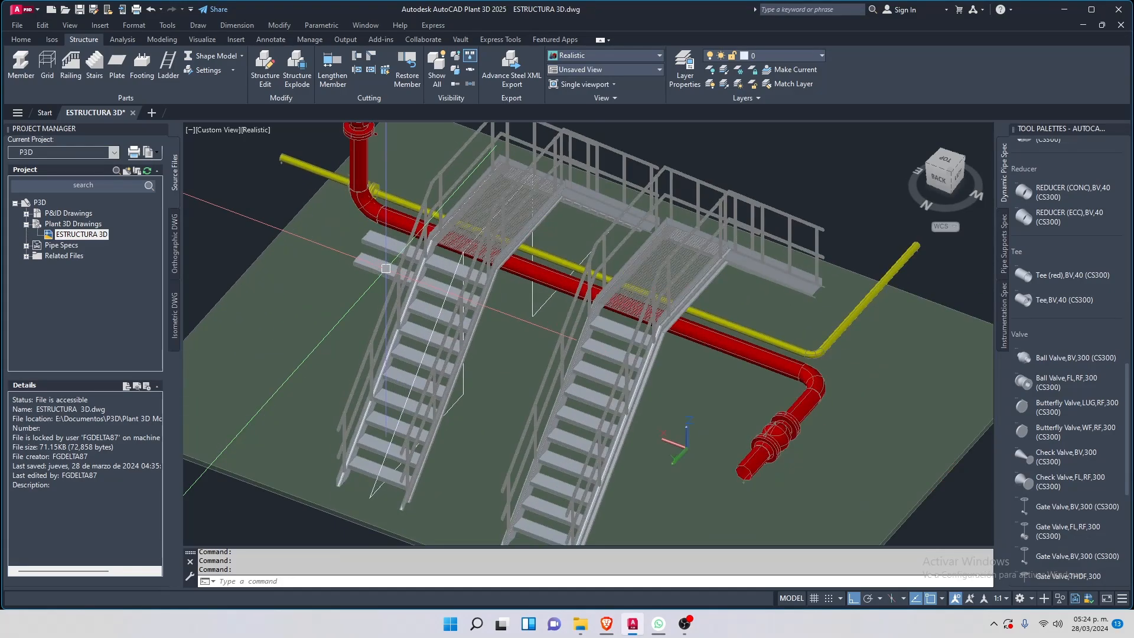
Inspect the stair treads, railings and landing gratings of both platforms up close and from all sides of the slab
scroll(390, 235, "up", 3)
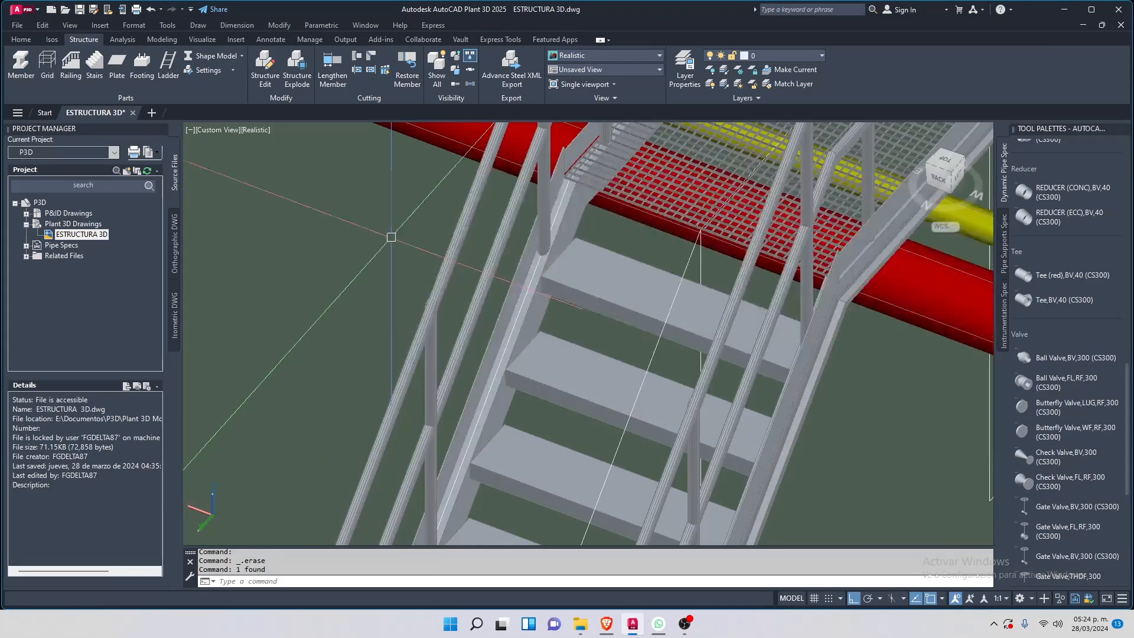
scroll(397, 236, "down", 5)
middle_click_drag(485, 250, 599, 280, "shift")
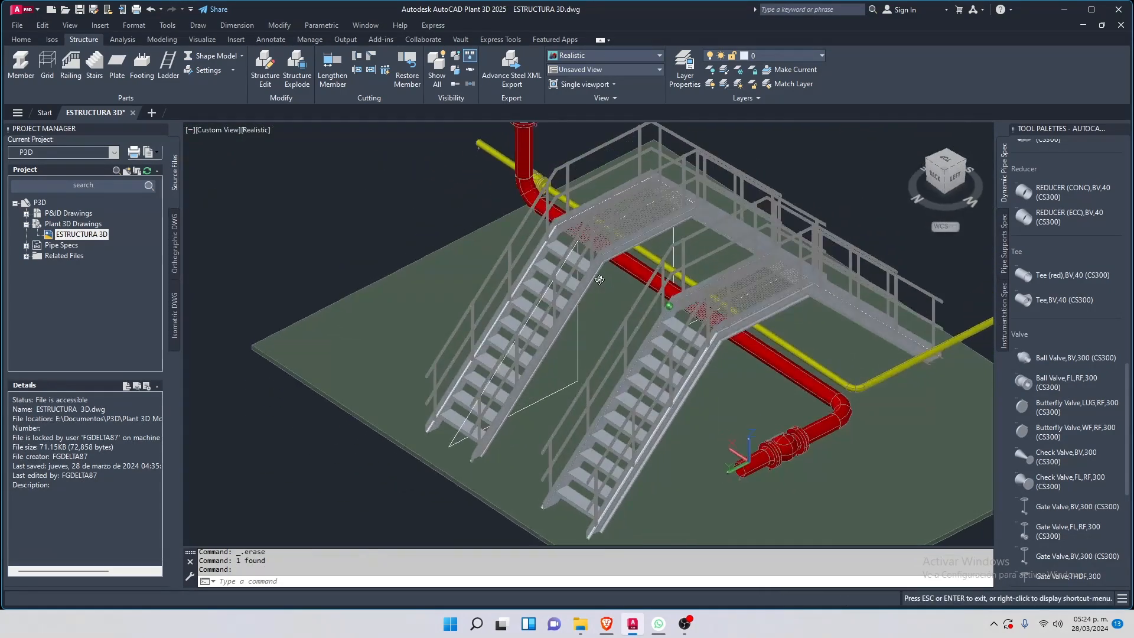
middle_click_drag(536, 260, 780, 290, "shift")
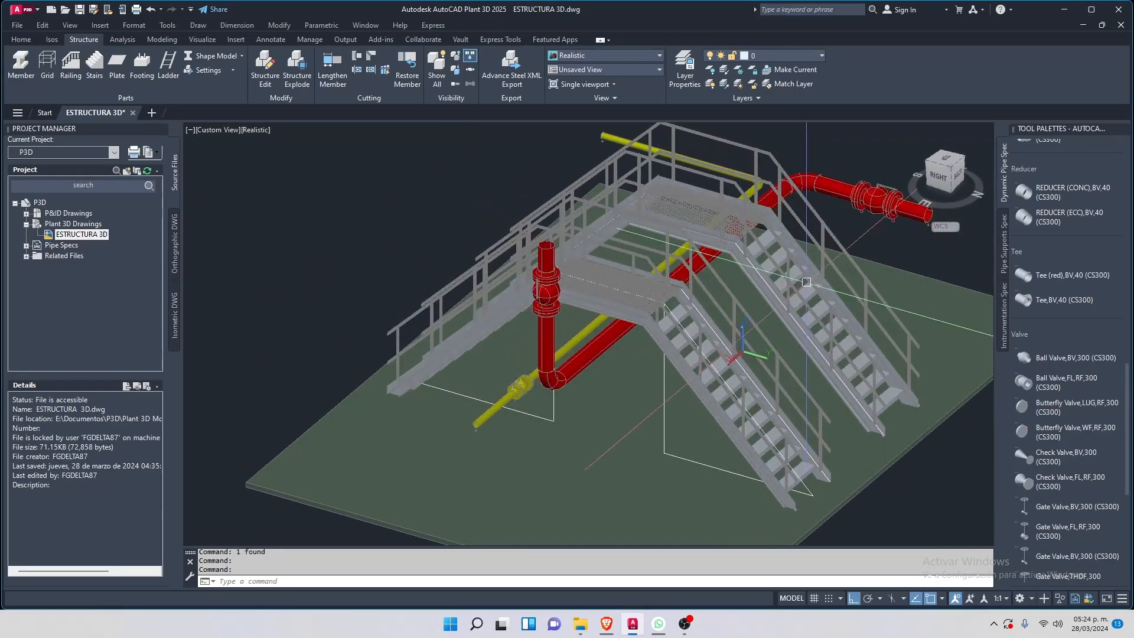
middle_click_drag(740, 333, 558, 255)
scroll(510, 268, "down", 3)
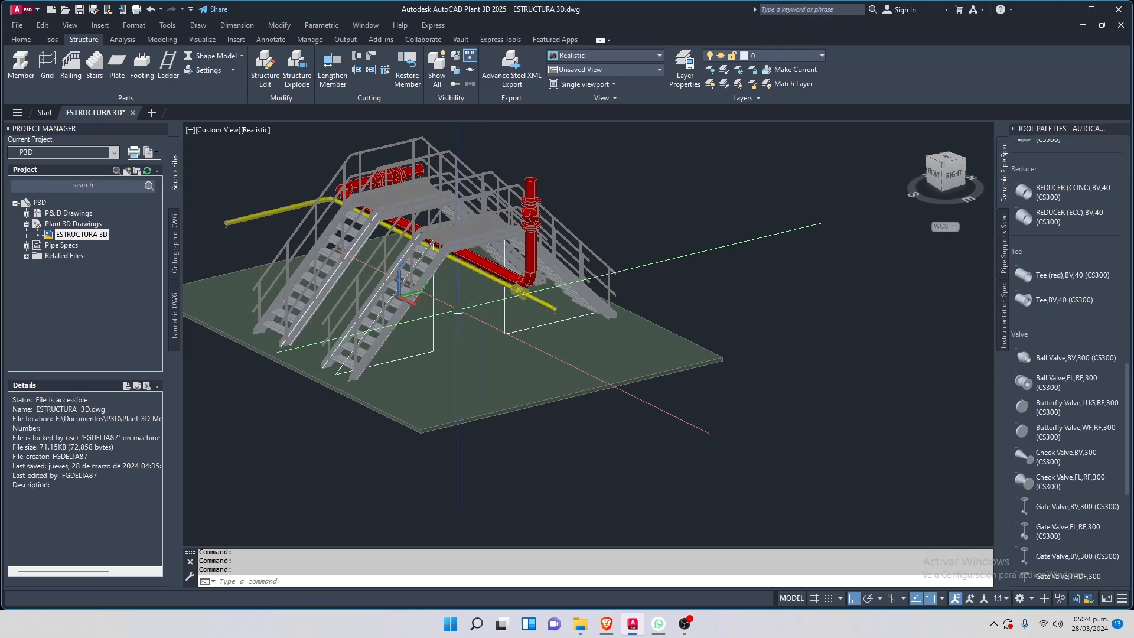
scroll(421, 298, "up", 5)
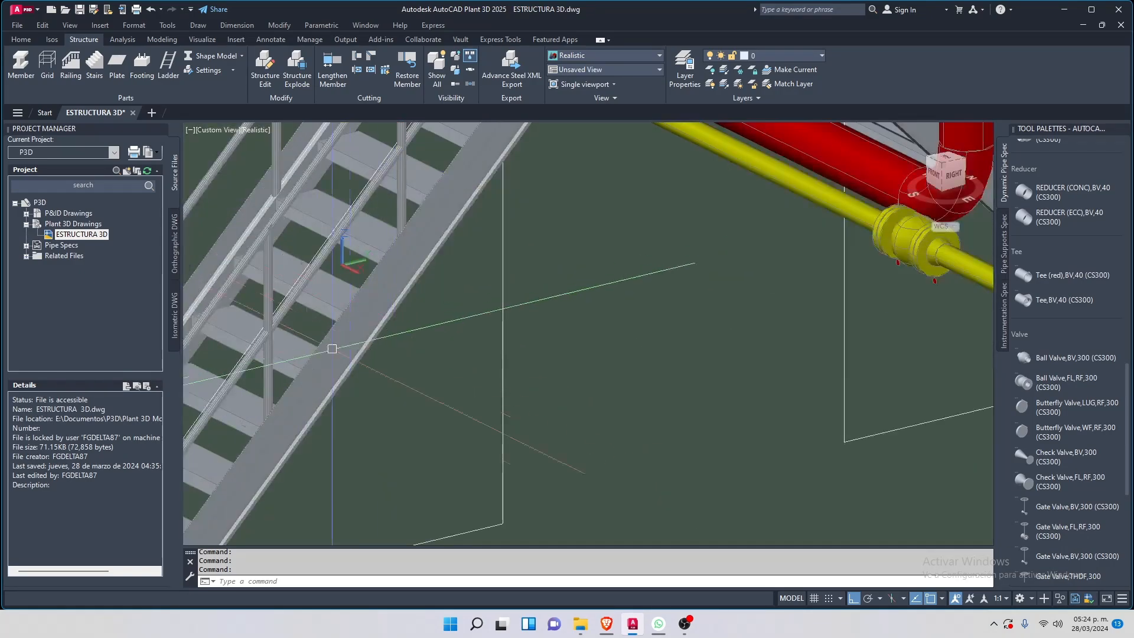
scroll(444, 318, "down", 5)
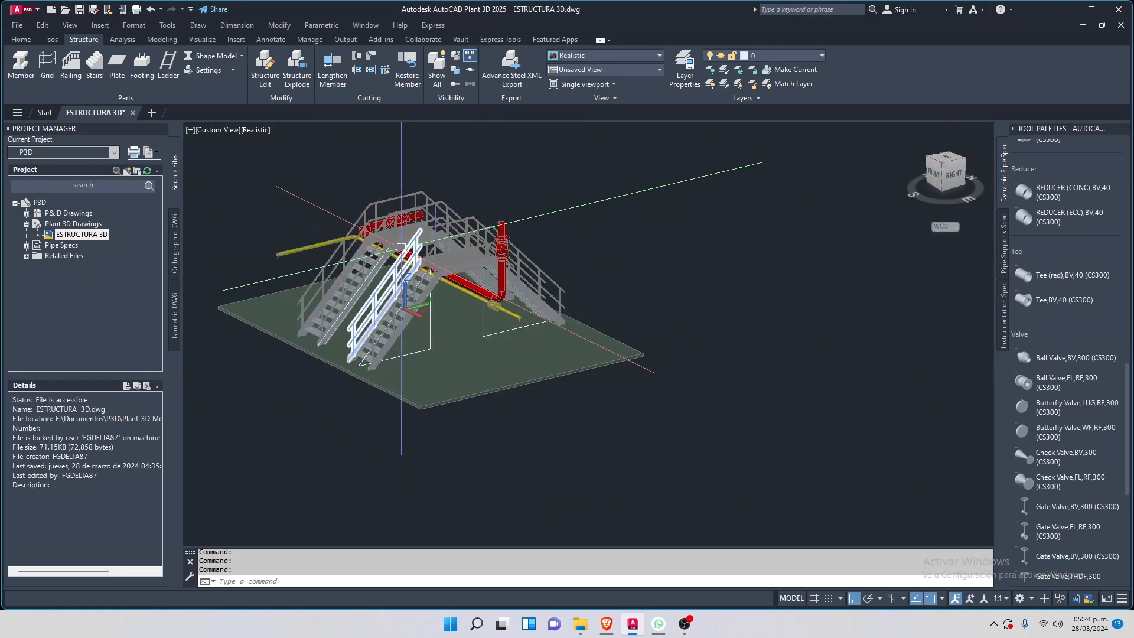
scroll(401, 242, "up", 5)
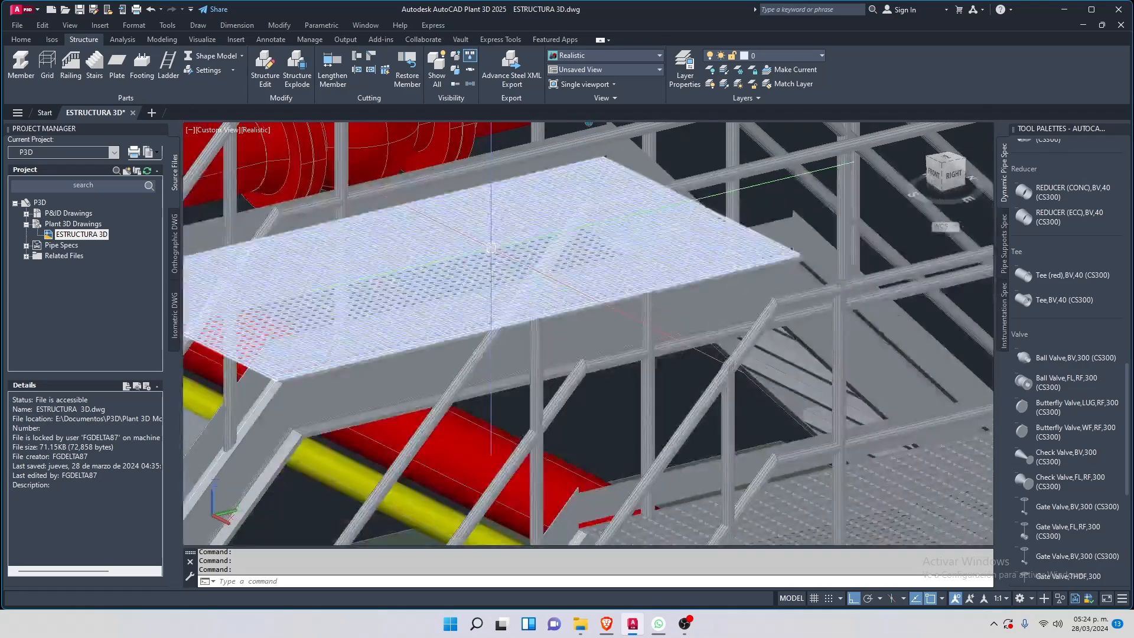
scroll(491, 247, "down", 1)
middle_click_drag(490, 247, 534, 271, "shift")
scroll(459, 309, "down", 5)
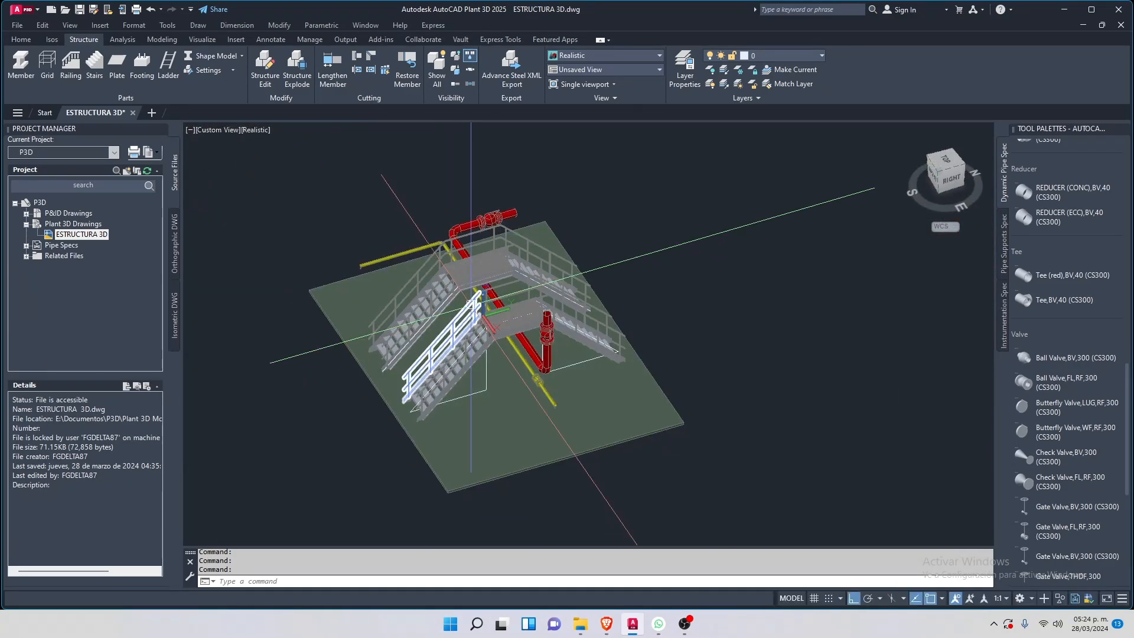